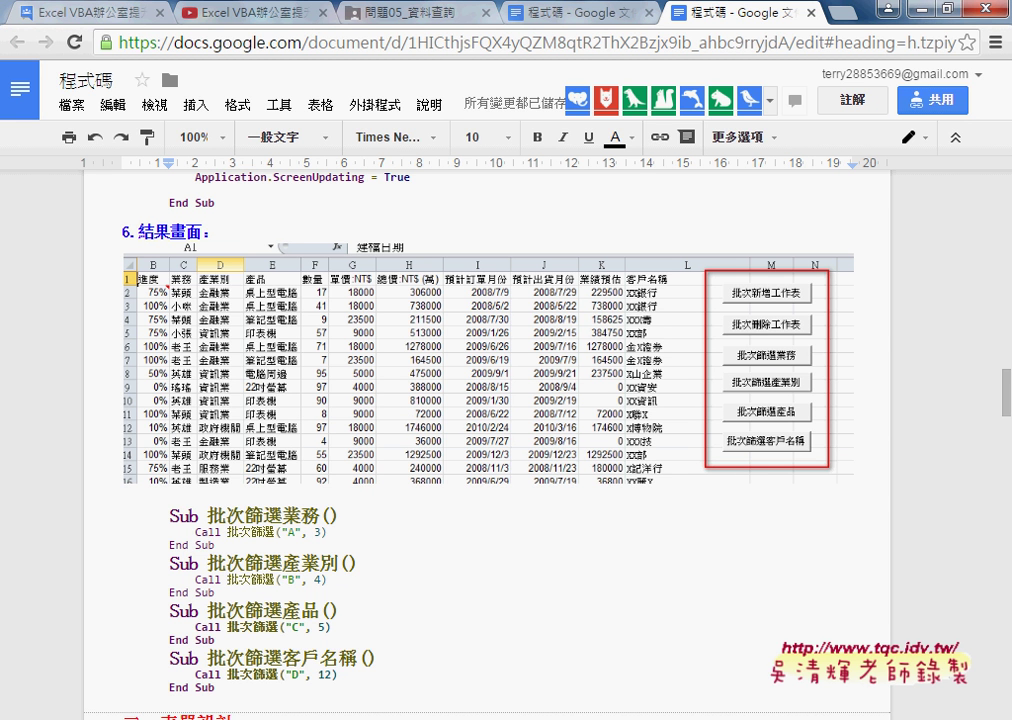
Step: Switch from the Google Docs code notes to the 問題05.xlsm workbook in Excel
{"action": "mouse_move", "coordinate": [535, 690]}
{"action": "left_click", "coordinate": [370, 640]}
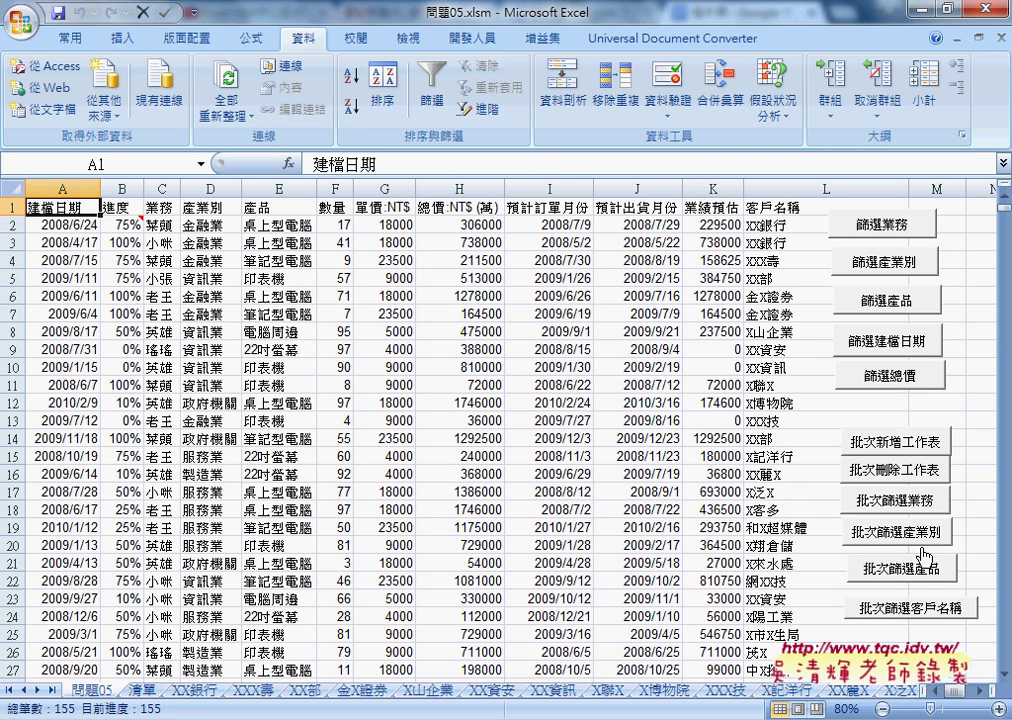
Step: Delete the previously generated sheets, rerun 批次篩選業務, and check the 問題05 and 清單 sheets
{"action": "left_click", "coordinate": [896, 469]}
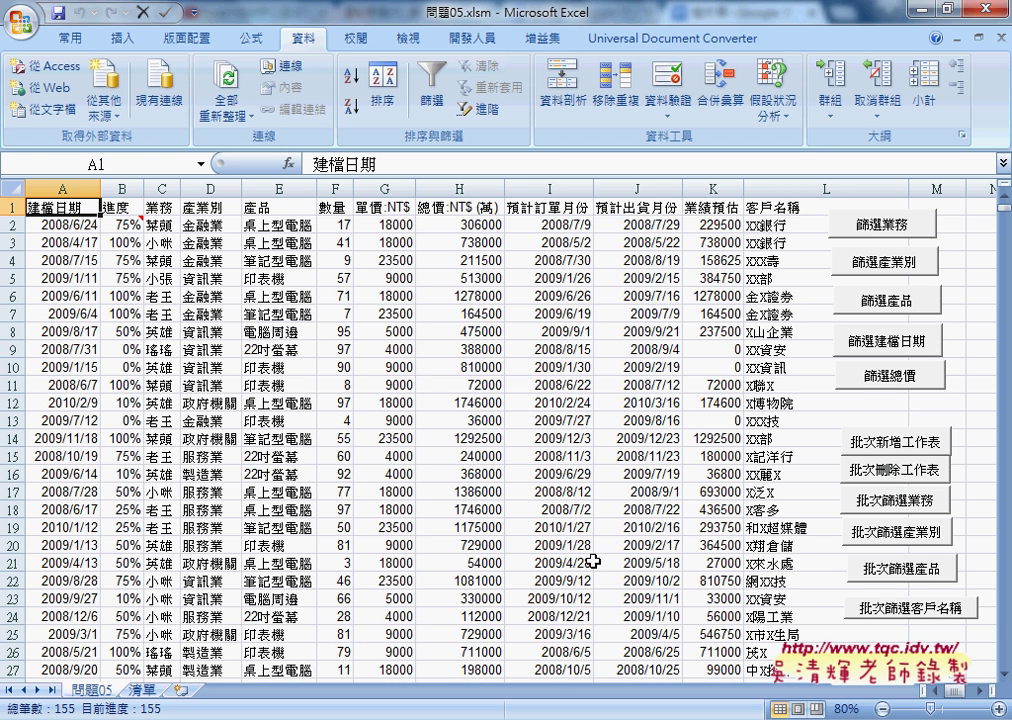
{"action": "left_click", "coordinate": [910, 440]}
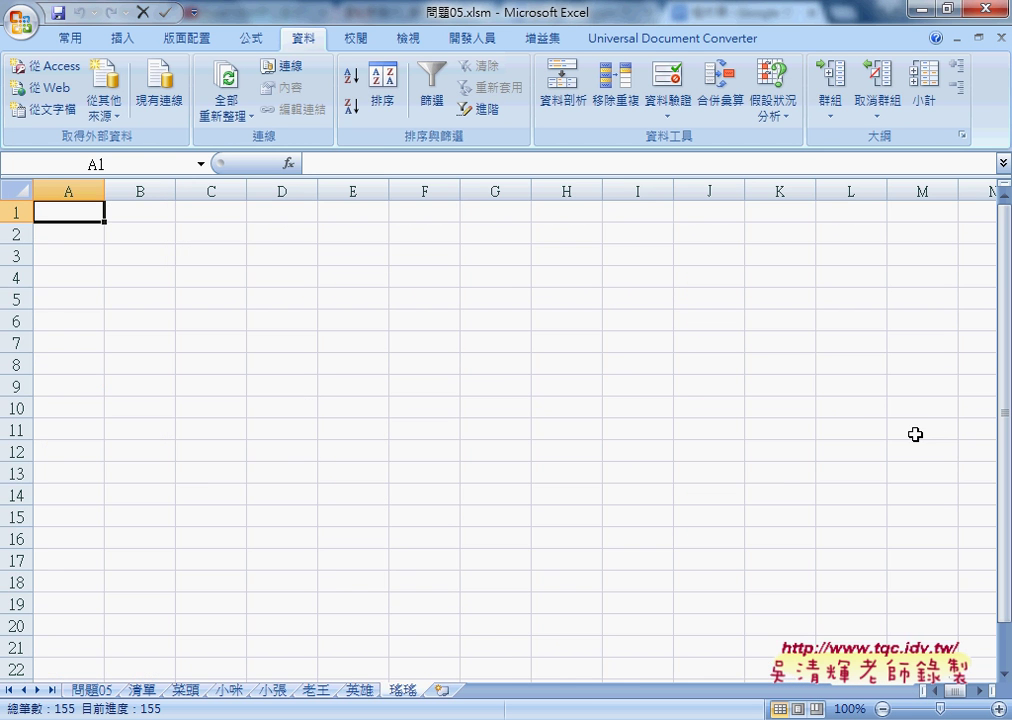
{"action": "left_click", "coordinate": [92, 690]}
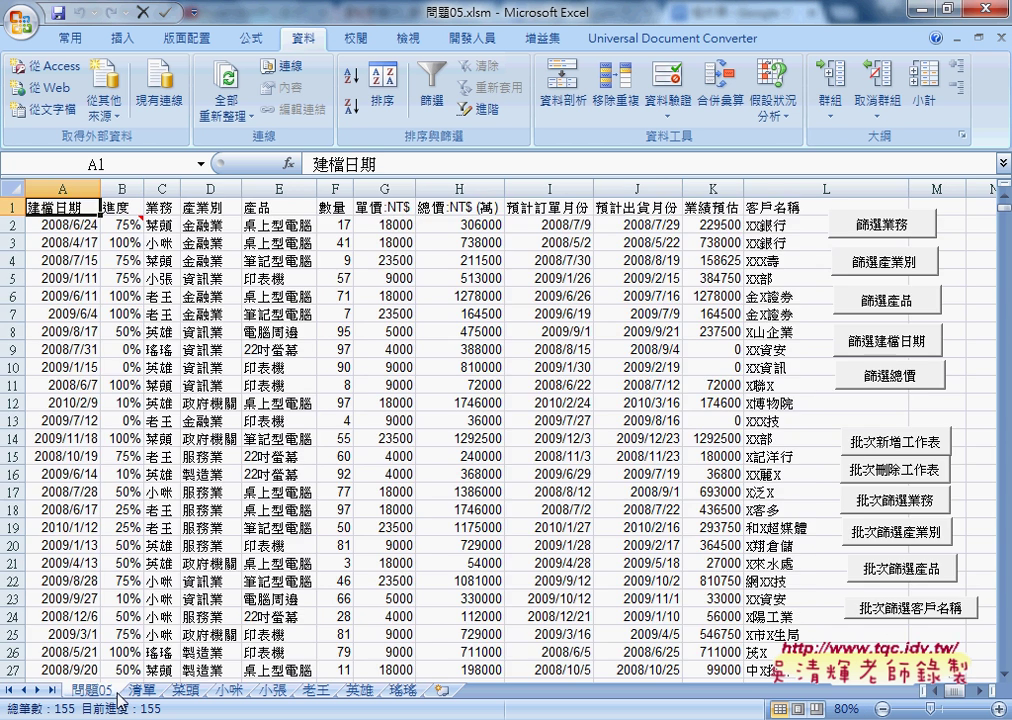
{"action": "left_click", "coordinate": [150, 690]}
{"action": "left_click", "coordinate": [92, 690]}
Step: Run 批次篩選業務, 批次篩選產業別 and 批次篩選產品 to split data by salesperson, industry and product
{"action": "left_click", "coordinate": [889, 500]}
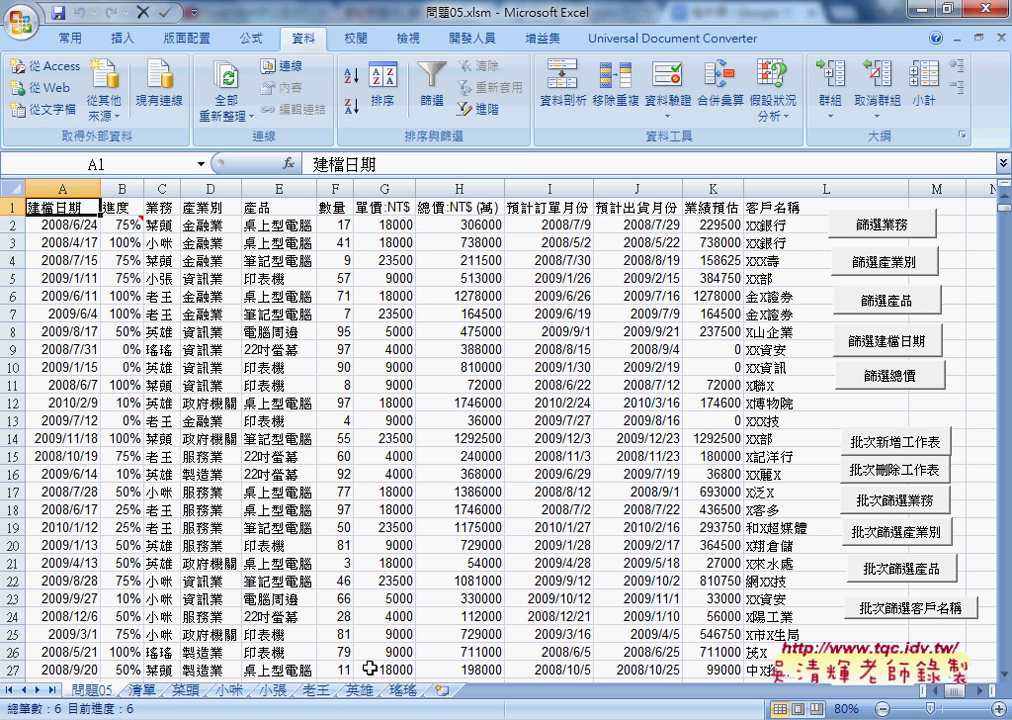
{"action": "left_click", "coordinate": [893, 530]}
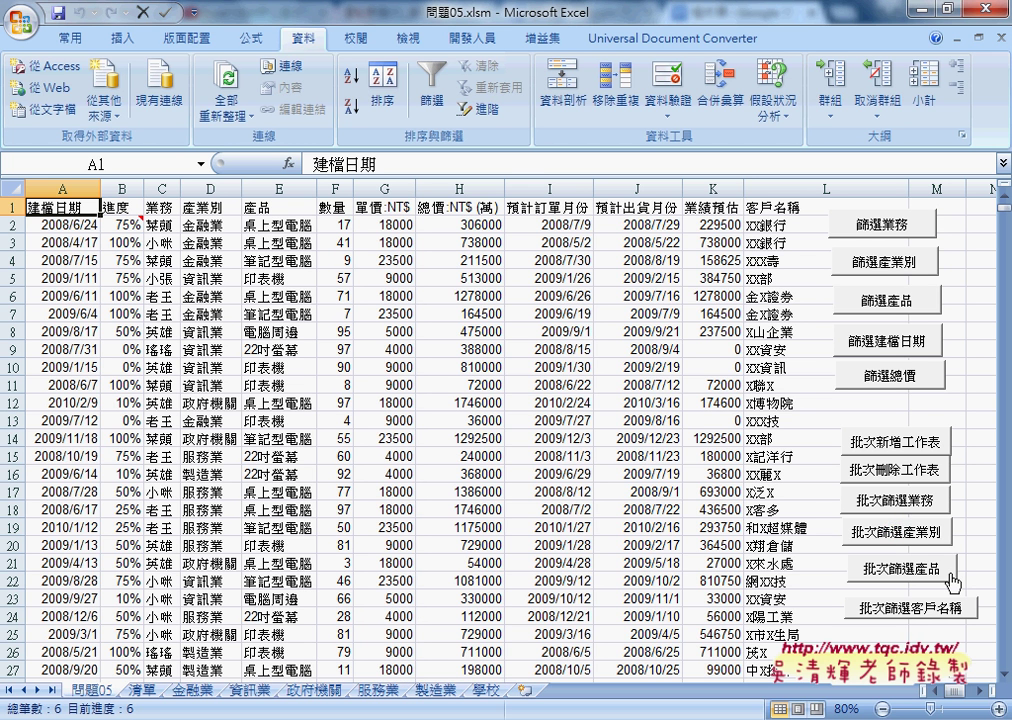
{"action": "left_click", "coordinate": [952, 580]}
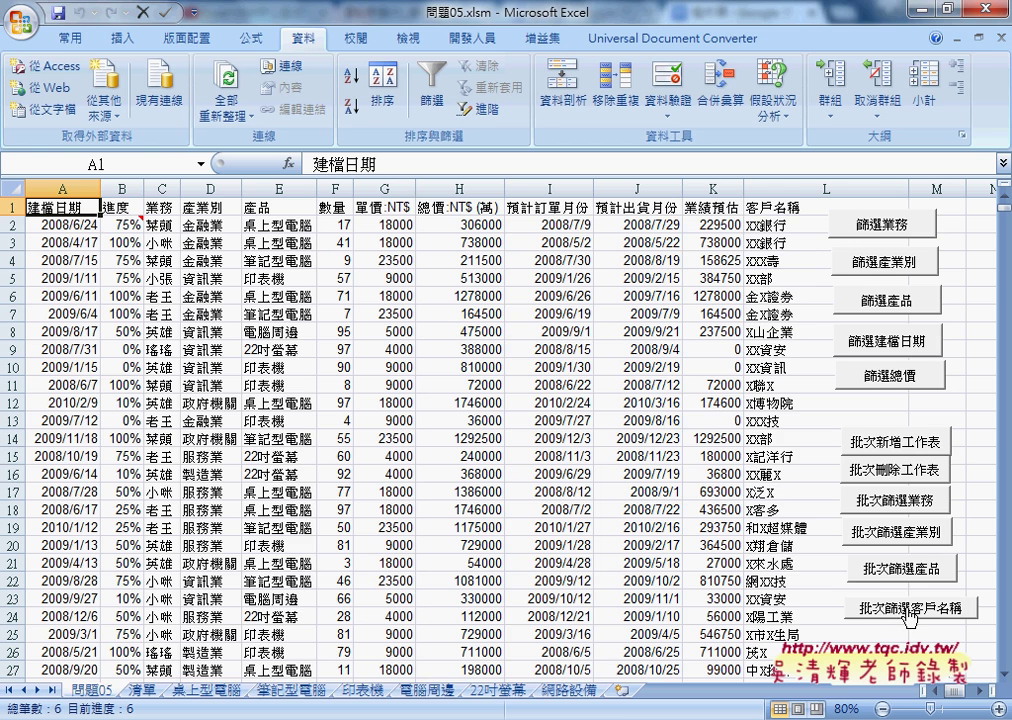
Step: In the VBA editor, copy the r = … through Application.StatusBar lines of 批次篩選客戶名稱
{"action": "mouse_move", "coordinate": [418, 714]}
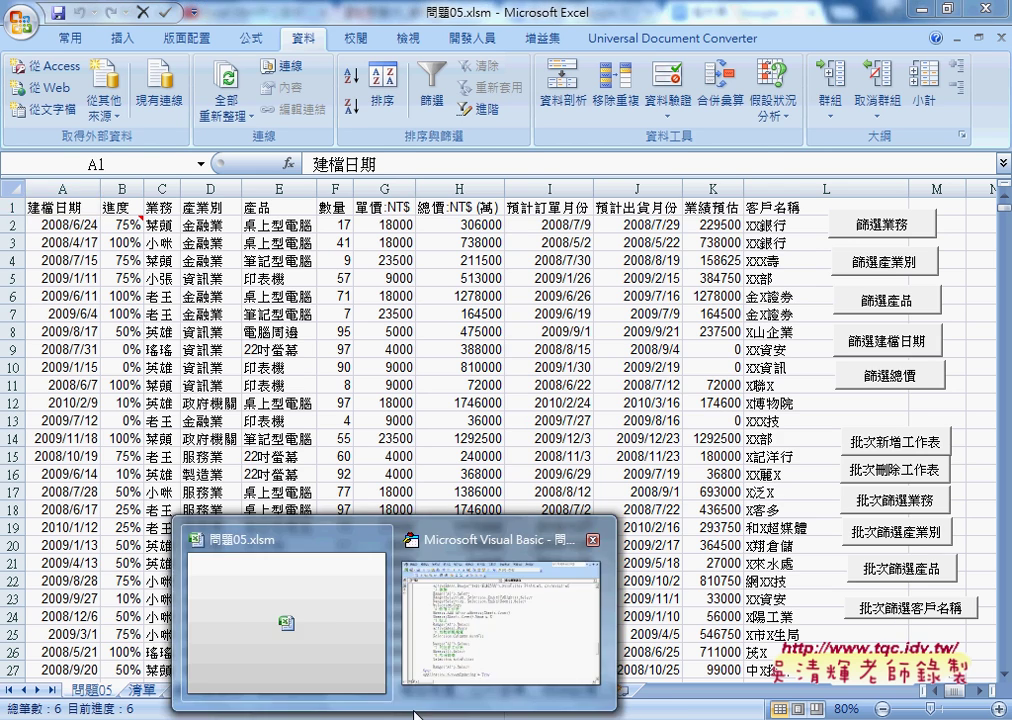
{"action": "left_click", "coordinate": [490, 620]}
{"action": "scroll", "coordinate": [614, 494], "scroll_direction": "up", "scroll_amount": 6}
{"action": "scroll", "coordinate": [619, 495], "scroll_direction": "up", "scroll_amount": 2}
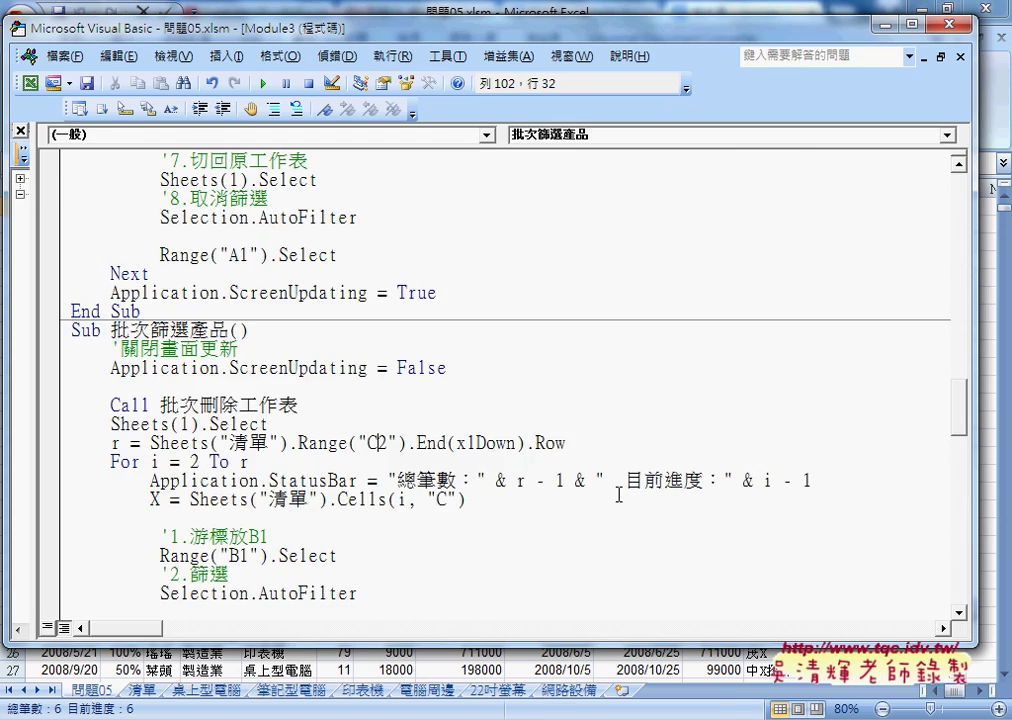
{"action": "scroll", "coordinate": [619, 495], "scroll_direction": "down", "scroll_amount": 7}
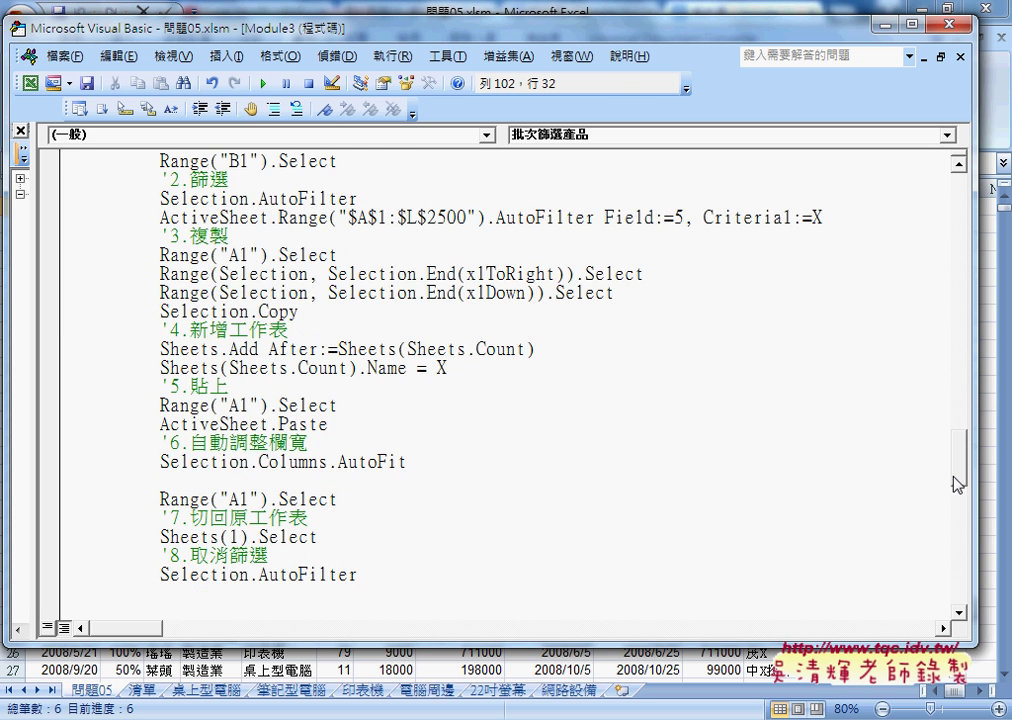
{"action": "left_click_drag", "start_coordinate": [960, 455], "coordinate": [963, 517]}
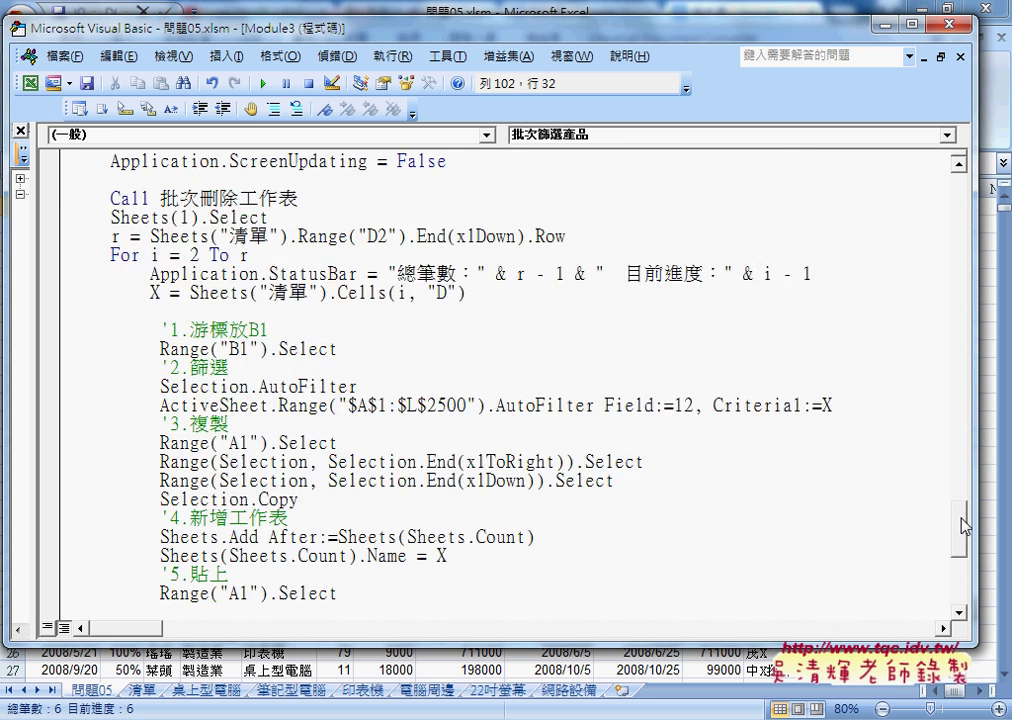
{"action": "left_click_drag", "start_coordinate": [963, 517], "coordinate": [962, 511]}
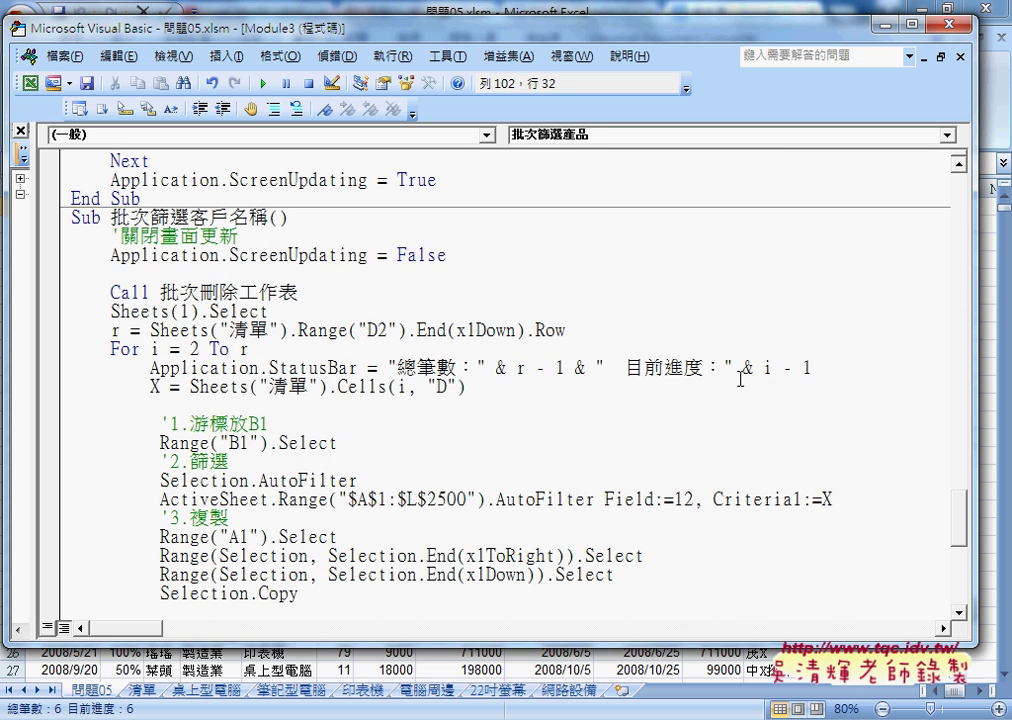
{"action": "mouse_move", "coordinate": [813, 368]}
{"action": "left_mouse_down"}
{"action": "mouse_move", "coordinate": [157, 367]}
{"action": "mouse_move", "coordinate": [80, 349]}
{"action": "mouse_move", "coordinate": [62, 331]}
{"action": "left_mouse_up"}
{"action": "right_click", "coordinate": [190, 340]}
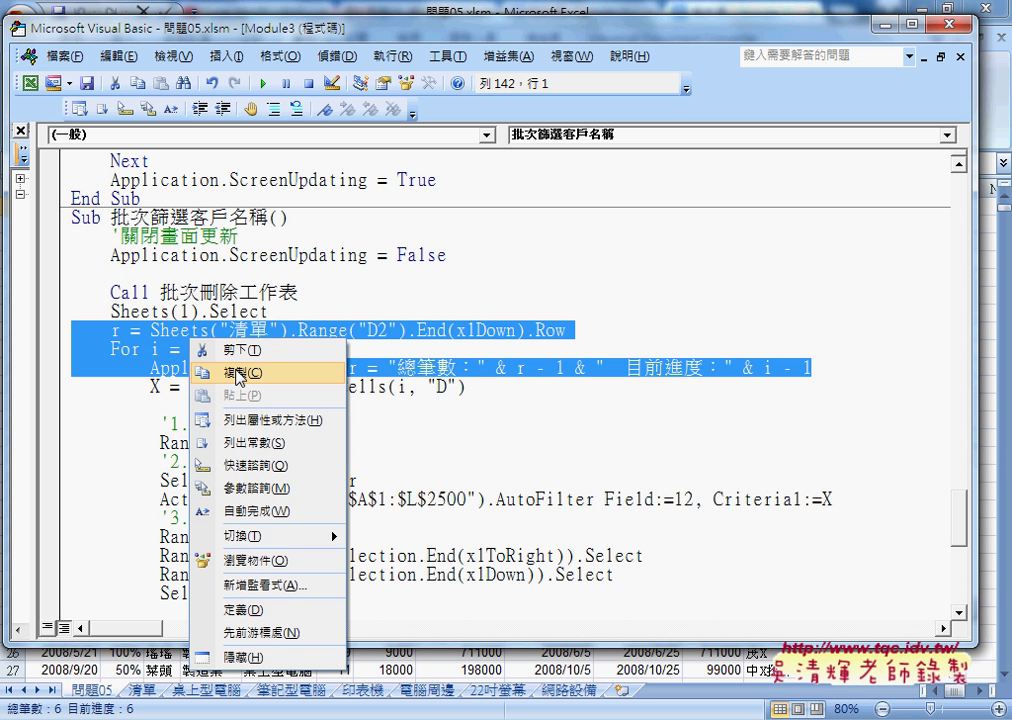
{"action": "left_click", "coordinate": [238, 373]}
Step: Select the D2 reference, then reselect the row-count through status-bar lines and apply an edit command
{"action": "left_click", "coordinate": [372, 330]}
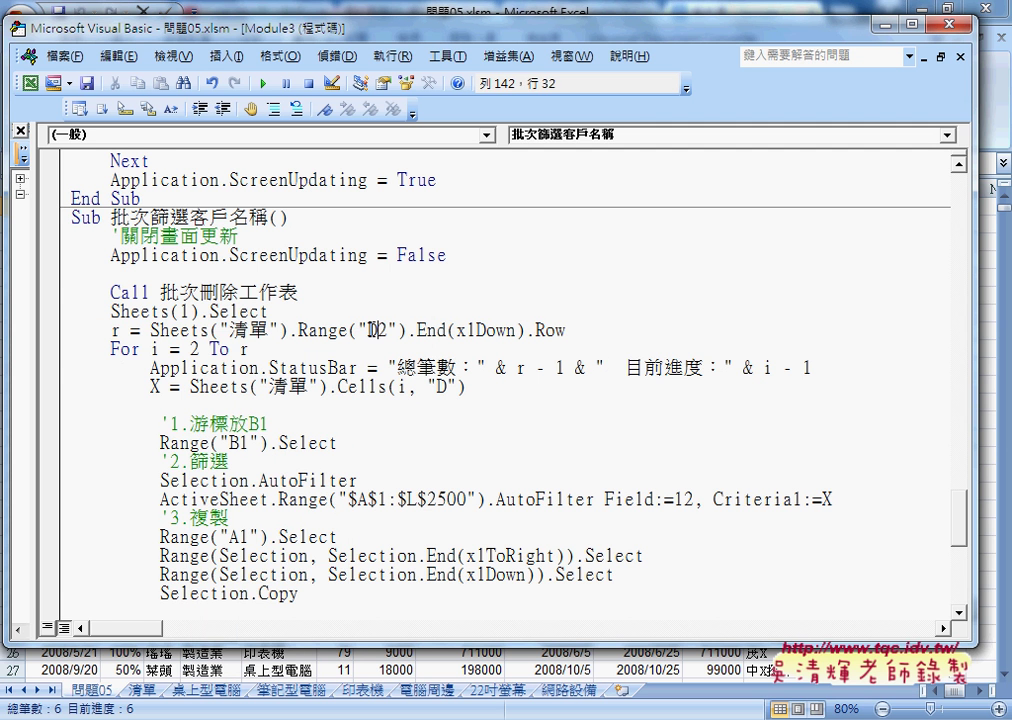
{"action": "double_click", "coordinate": [372, 330]}
{"action": "left_click_drag", "start_coordinate": [812, 367], "coordinate": [60, 330]}
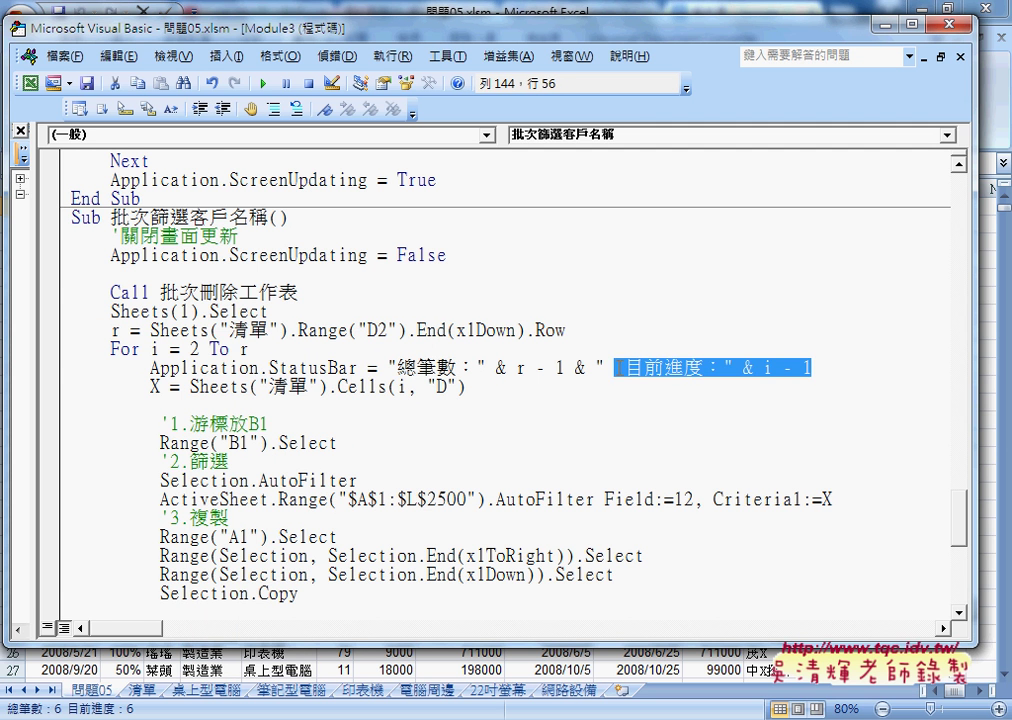
{"action": "right_click", "coordinate": [138, 348]}
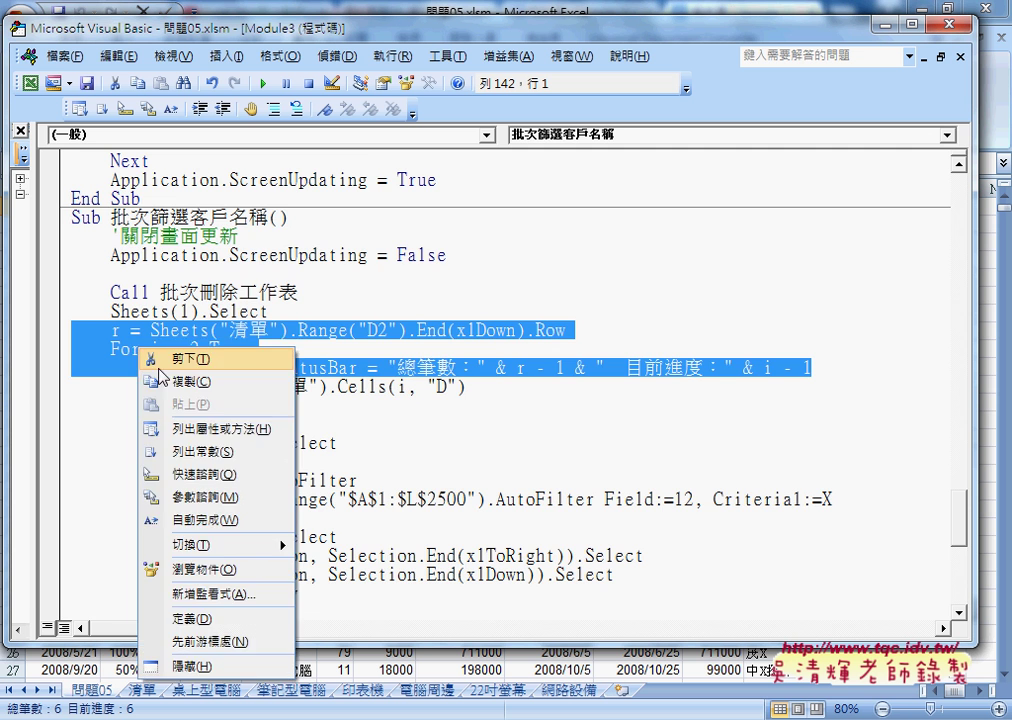
{"action": "left_click", "coordinate": [165, 372]}
{"action": "scroll", "coordinate": [310, 405], "scroll_direction": "up", "scroll_amount": 4}
{"action": "scroll", "coordinate": [330, 405], "scroll_direction": "up", "scroll_amount": 6}
{"action": "scroll", "coordinate": [368, 406], "scroll_direction": "up", "scroll_amount": 3}
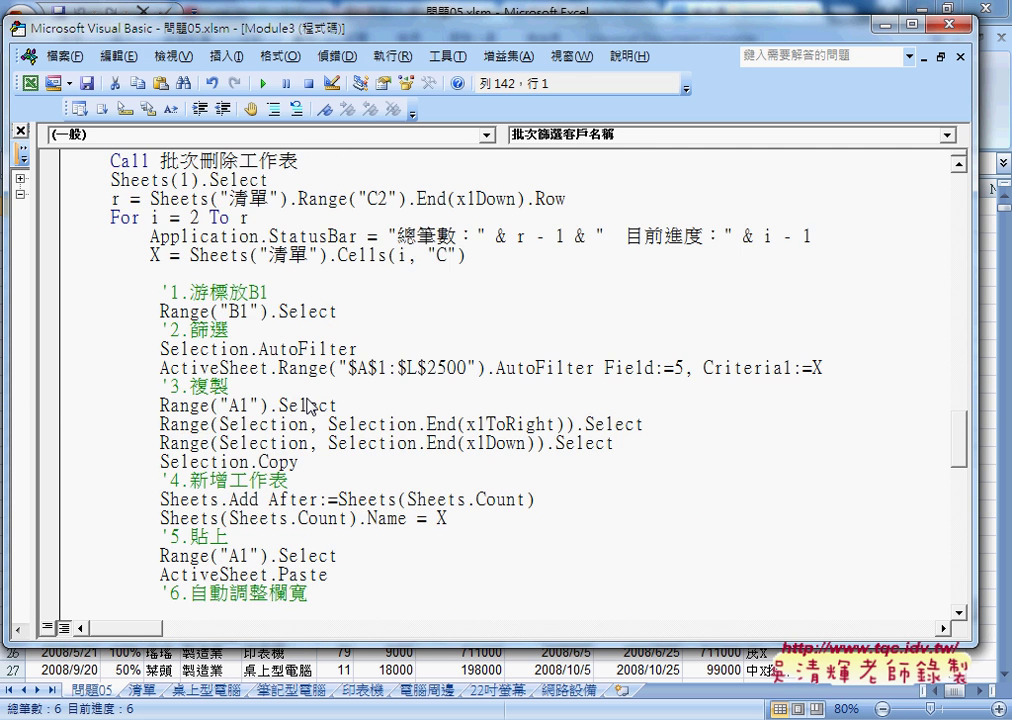
{"action": "scroll", "coordinate": [495, 395], "scroll_direction": "up", "scroll_amount": 1}
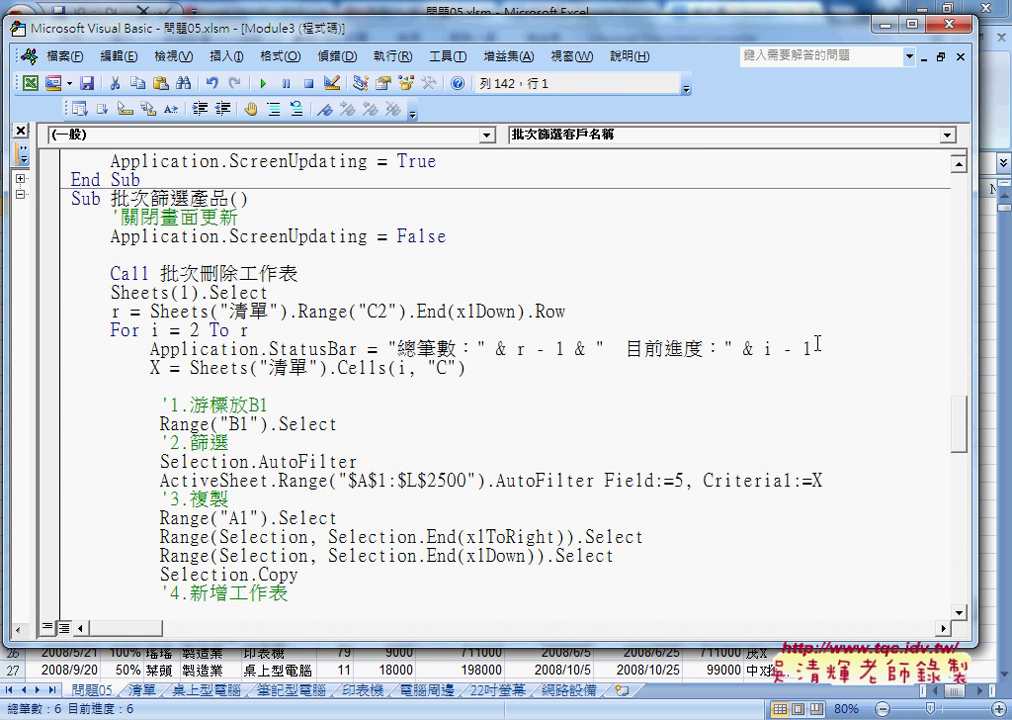
{"action": "mouse_move", "coordinate": [812, 348]}
{"action": "left_mouse_down"}
{"action": "mouse_move", "coordinate": [134, 342]}
{"action": "mouse_move", "coordinate": [72, 312]}
{"action": "left_mouse_up"}
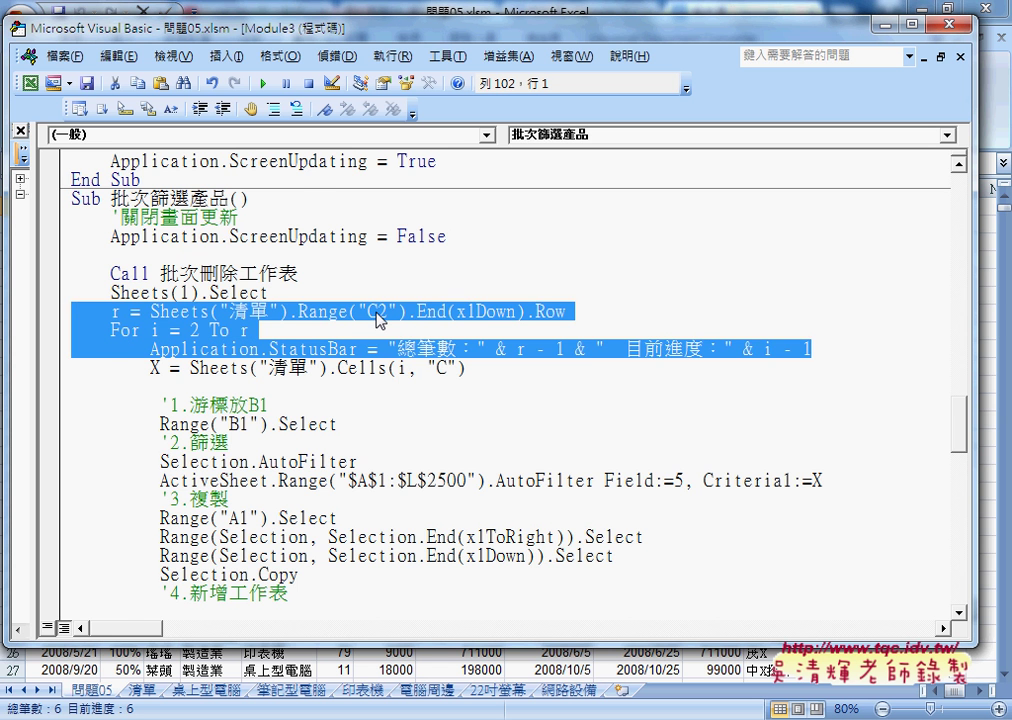
{"action": "scroll", "coordinate": [360, 335], "scroll_direction": "up", "scroll_amount": 2}
{"action": "scroll", "coordinate": [374, 347], "scroll_direction": "up", "scroll_amount": 5}
{"action": "scroll", "coordinate": [374, 347], "scroll_direction": "up", "scroll_amount": 4}
{"action": "scroll", "coordinate": [376, 348], "scroll_direction": "up", "scroll_amount": 1}
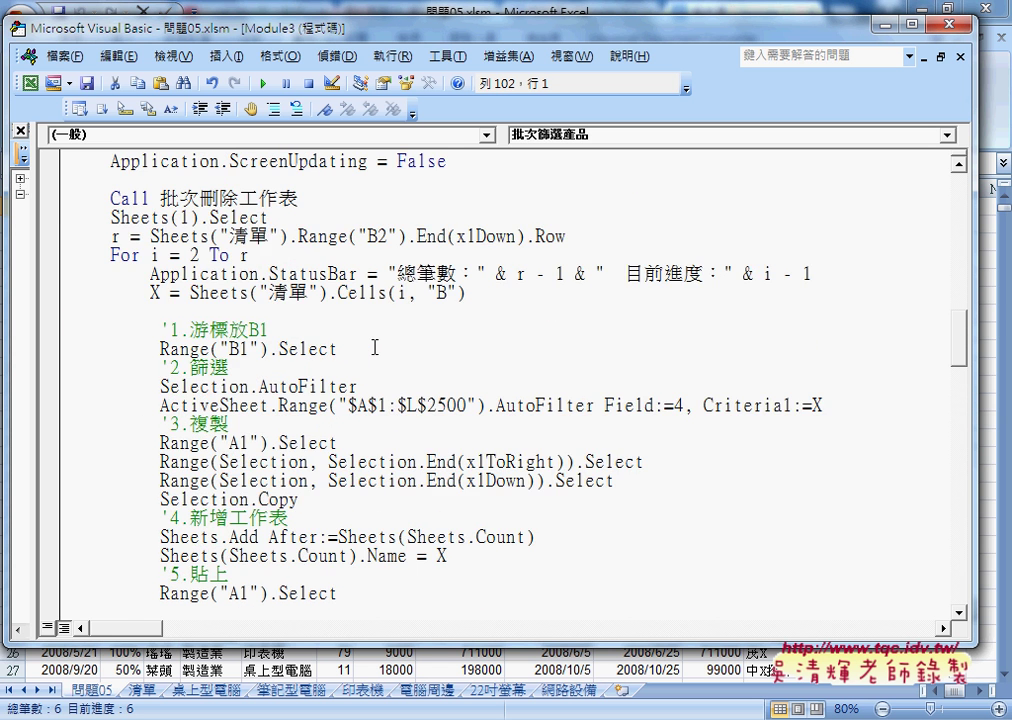
{"action": "scroll", "coordinate": [428, 306], "scroll_direction": "up", "scroll_amount": 1}
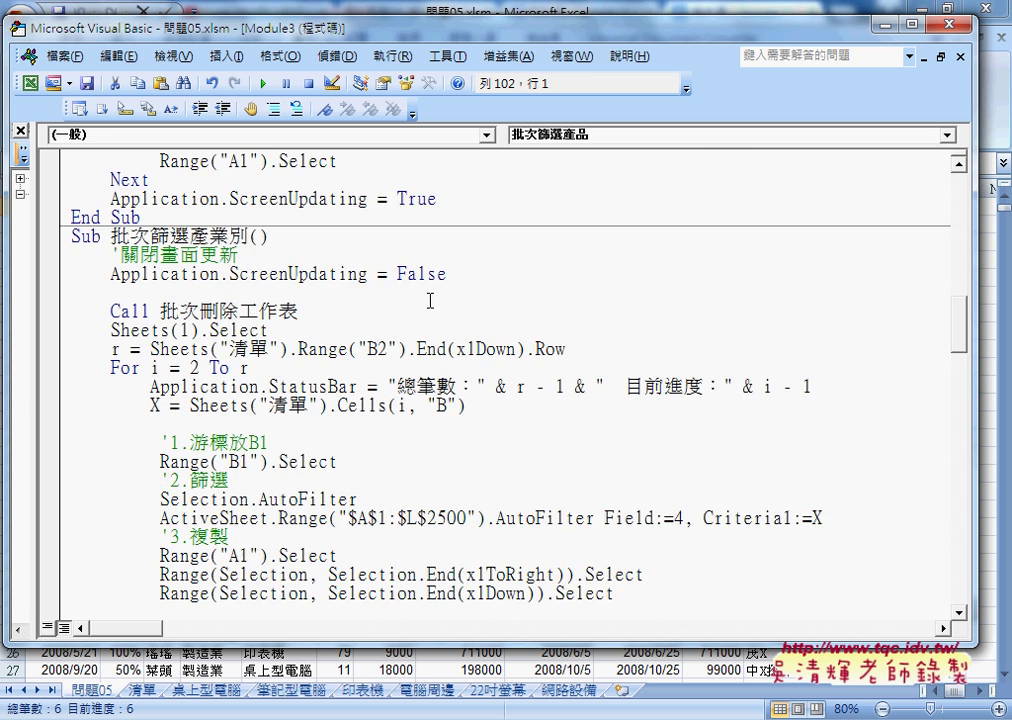
{"action": "scroll", "coordinate": [428, 298], "scroll_direction": "up", "scroll_amount": 3}
{"action": "scroll", "coordinate": [430, 300], "scroll_direction": "up", "scroll_amount": 2}
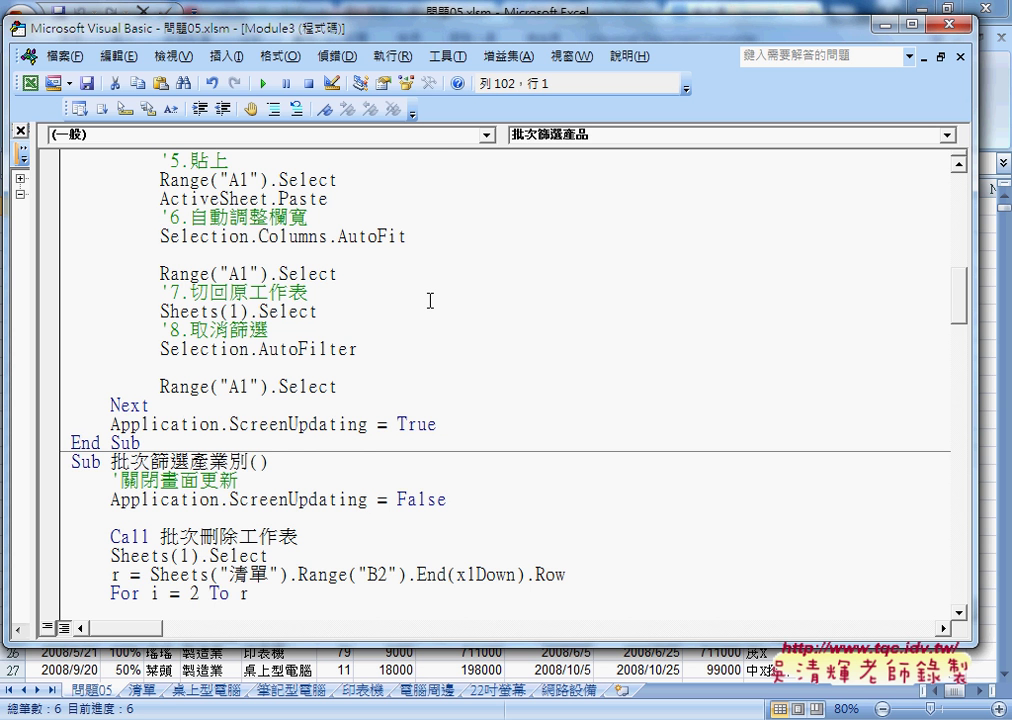
{"action": "scroll", "coordinate": [430, 300], "scroll_direction": "up", "scroll_amount": 1}
{"action": "scroll", "coordinate": [430, 300], "scroll_direction": "up", "scroll_amount": 3}
{"action": "scroll", "coordinate": [430, 300], "scroll_direction": "up", "scroll_amount": 4}
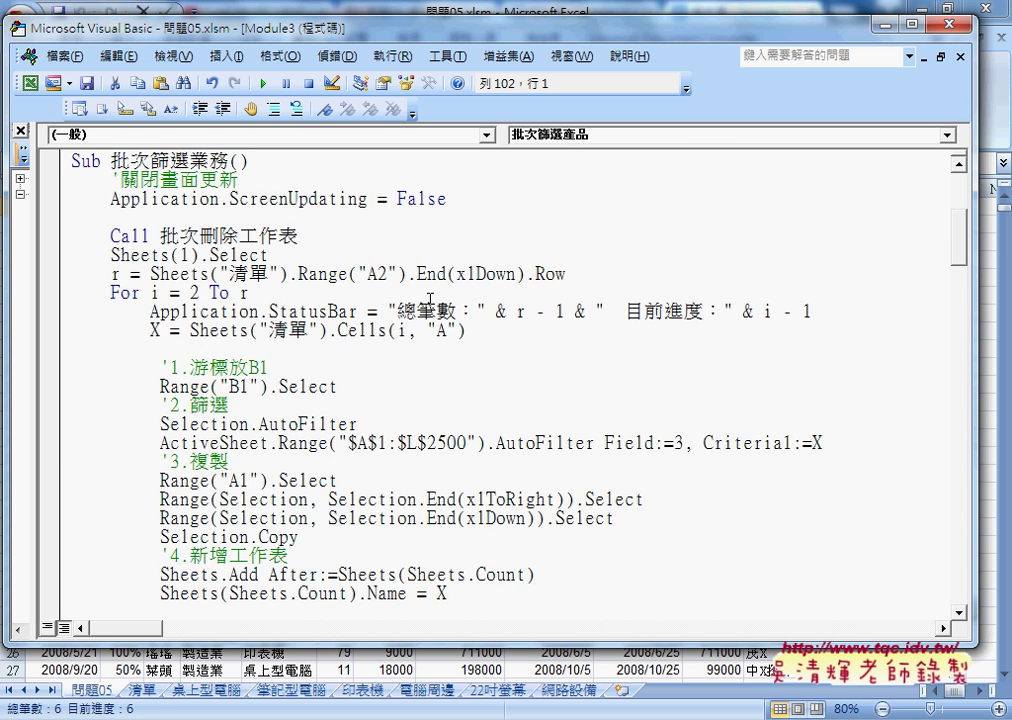
{"action": "scroll", "coordinate": [457, 300], "scroll_direction": "up", "scroll_amount": 1}
{"action": "left_click_drag", "start_coordinate": [377, 331], "coordinate": [366, 331]}
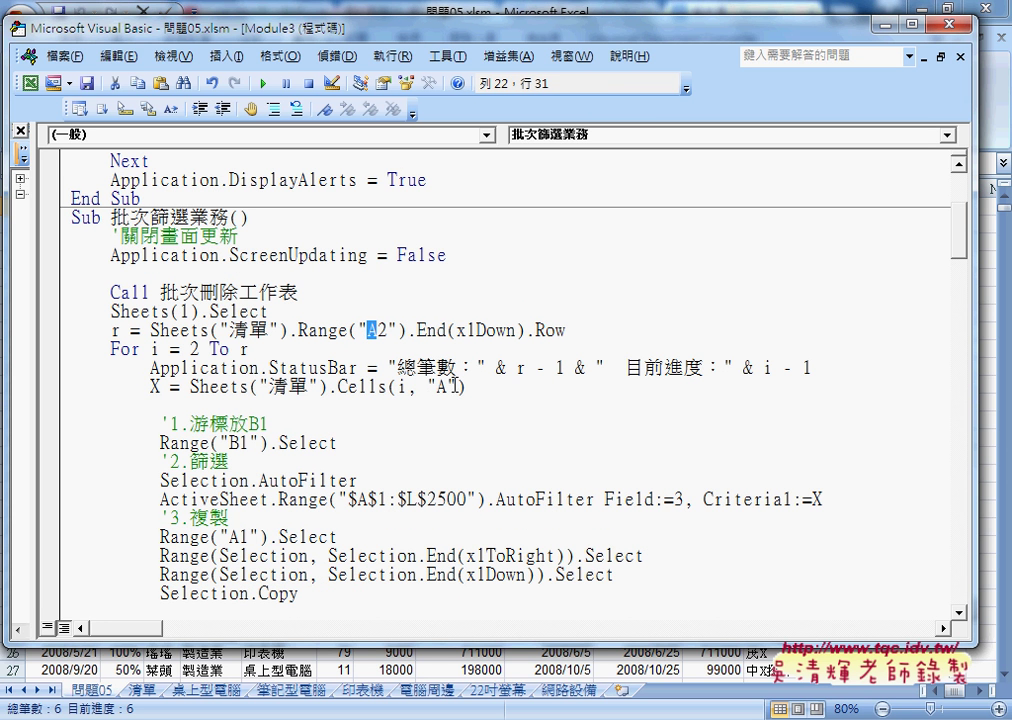
{"action": "left_click_drag", "start_coordinate": [446, 387], "coordinate": [437, 387]}
{"action": "left_click_drag", "start_coordinate": [377, 331], "coordinate": [366, 331]}
{"action": "left_click_drag", "start_coordinate": [446, 387], "coordinate": [437, 387]}
{"action": "left_click_drag", "start_coordinate": [377, 331], "coordinate": [366, 331]}
{"action": "left_click_drag", "start_coordinate": [446, 387], "coordinate": [437, 387]}
{"action": "left_click_drag", "start_coordinate": [218, 330], "coordinate": [280, 330]}
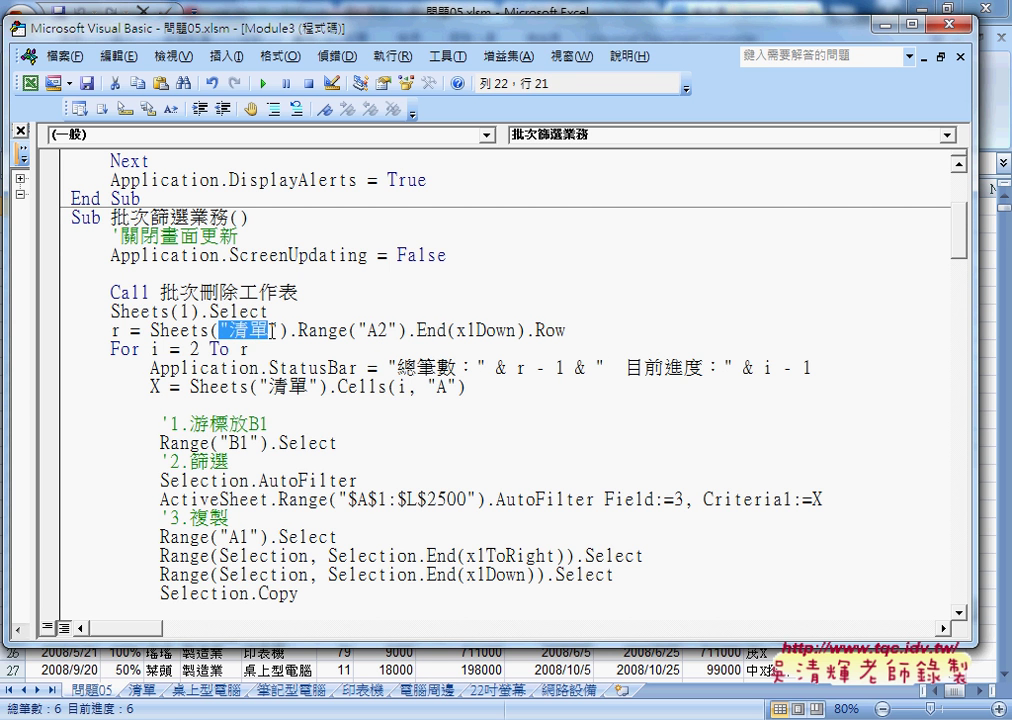
{"action": "left_click_drag", "start_coordinate": [378, 330], "coordinate": [366, 330]}
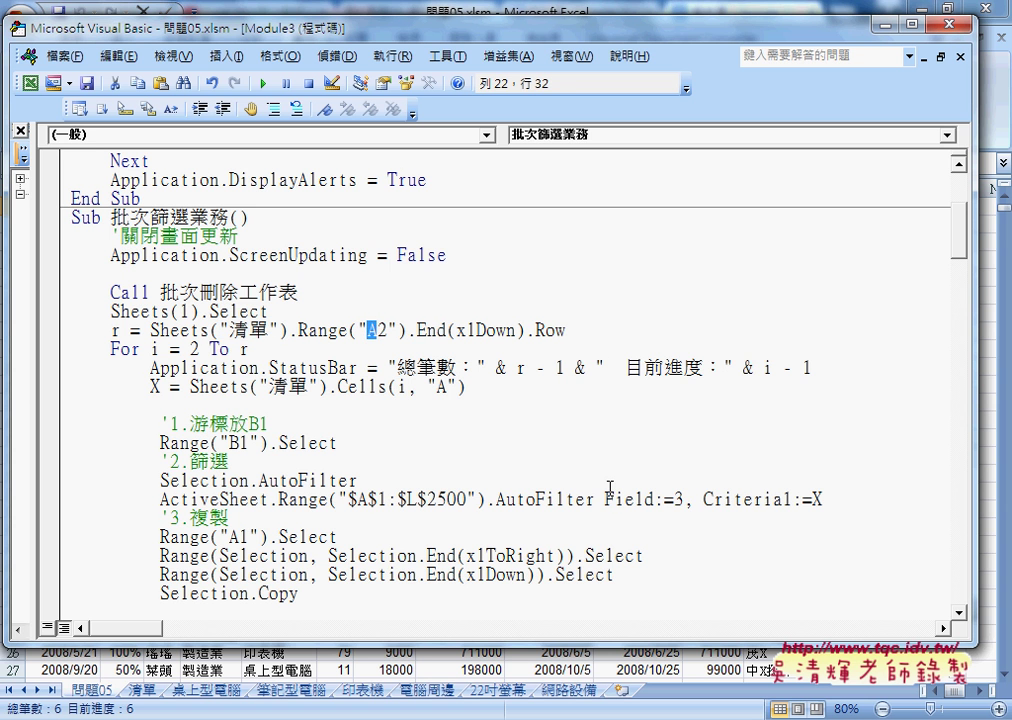
{"action": "left_click", "coordinate": [680, 498]}
{"action": "left_click_drag", "start_coordinate": [681, 498], "coordinate": [673, 498]}
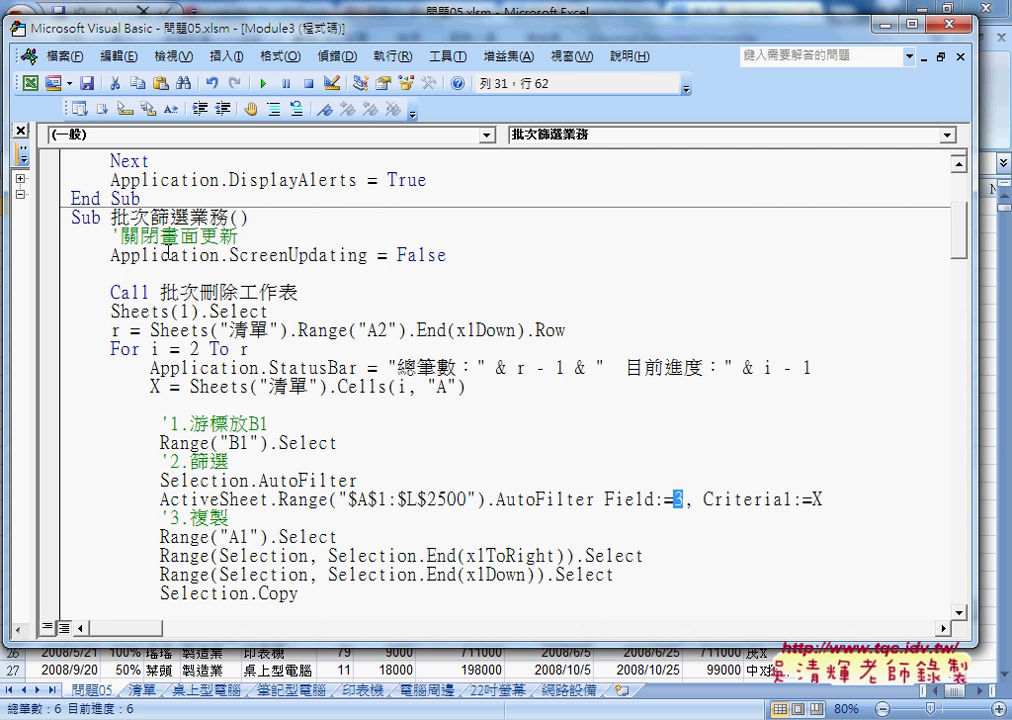
Step: Select the entire 批次篩選業務 sub from Sub through End Sub
{"action": "mouse_move", "coordinate": [70, 217]}
{"action": "left_mouse_down"}
{"action": "mouse_move", "coordinate": [128, 217]}
{"action": "mouse_move", "coordinate": [313, 392]}
{"action": "left_mouse_up"}
{"action": "key", "text": "ctrl+c"}
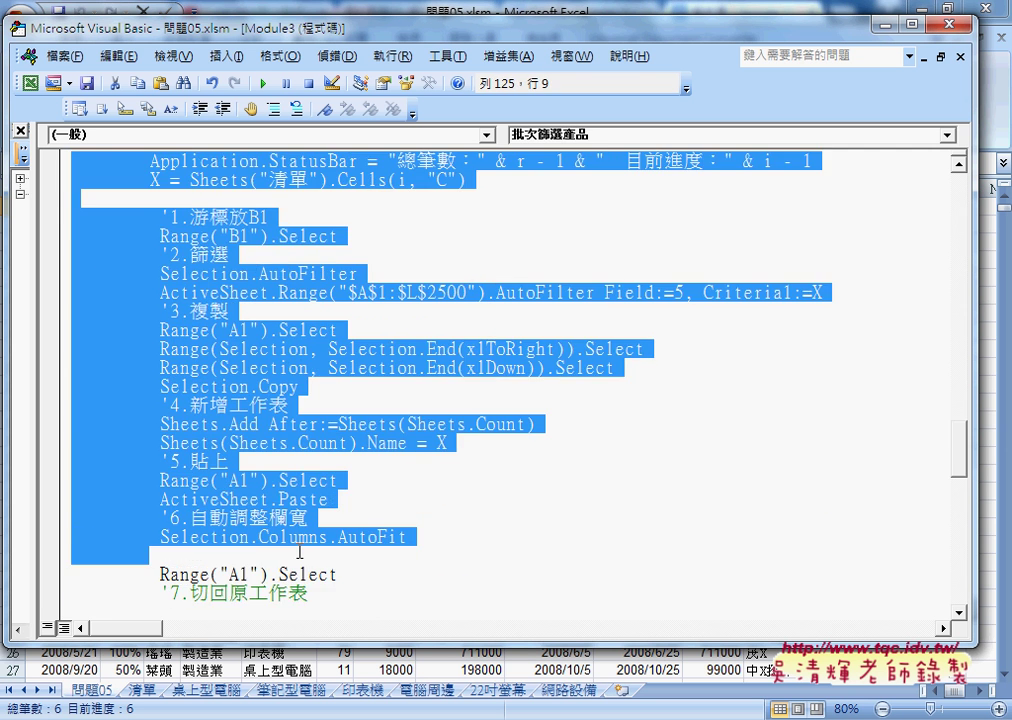
{"action": "scroll", "coordinate": [313, 392], "scroll_direction": "down", "scroll_amount": 5}
{"action": "scroll", "coordinate": [313, 392], "scroll_direction": "up", "scroll_amount": 4}
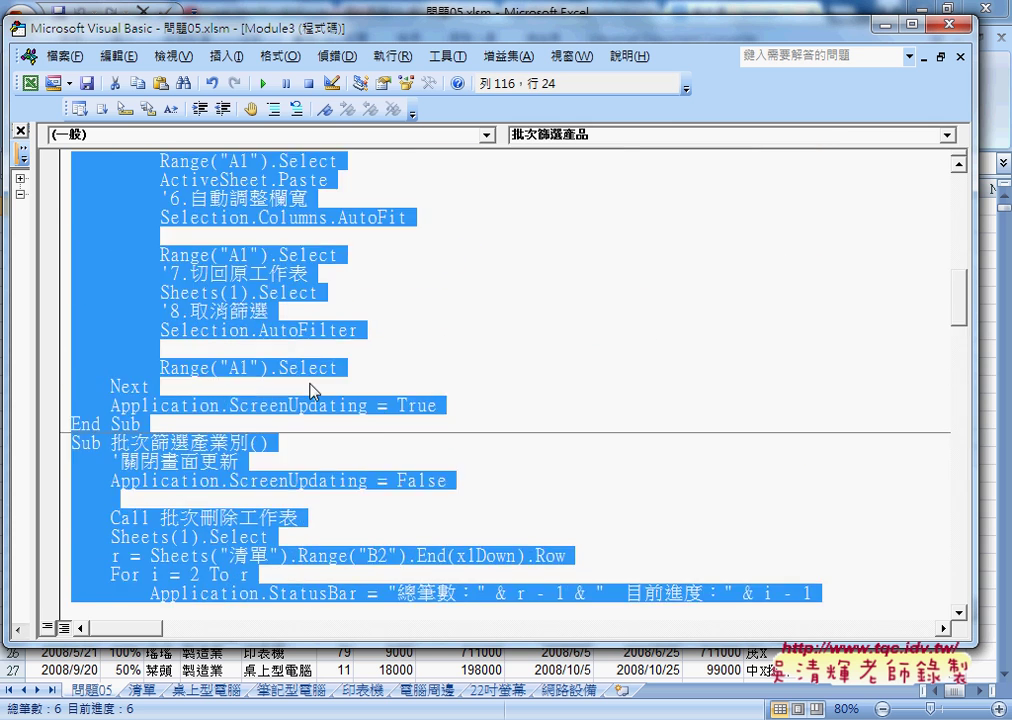
{"action": "scroll", "coordinate": [313, 392], "scroll_direction": "up", "scroll_amount": 8}
{"action": "scroll", "coordinate": [313, 390], "scroll_direction": "up", "scroll_amount": 4}
{"action": "scroll", "coordinate": [313, 392], "scroll_direction": "down", "scroll_amount": 2}
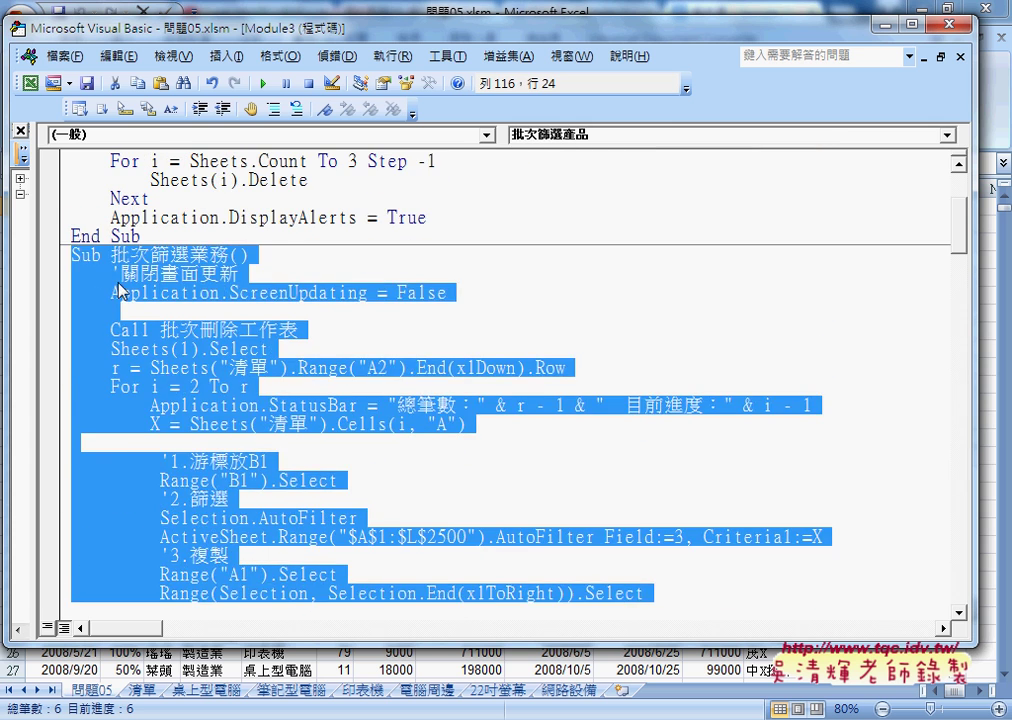
{"action": "left_click", "coordinate": [72, 272]}
{"action": "double_click", "coordinate": [82, 255]}
{"action": "left_click", "coordinate": [249, 481], "text": "shift"}
{"action": "scroll", "coordinate": [237, 490], "scroll_direction": "down", "scroll_amount": 3}
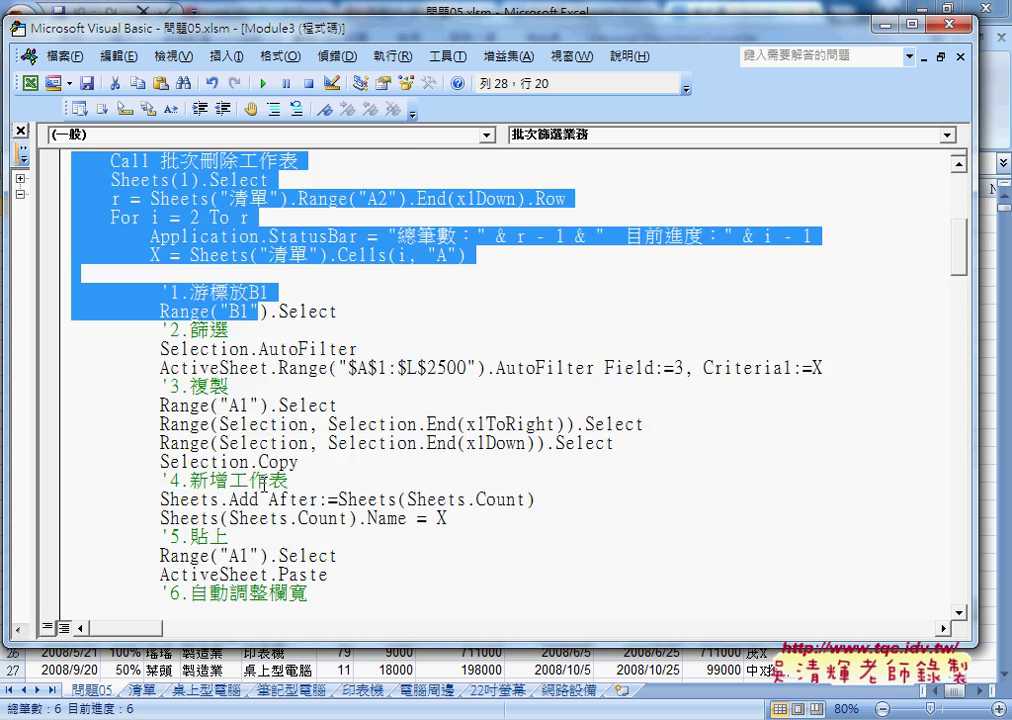
{"action": "scroll", "coordinate": [237, 490], "scroll_direction": "down", "scroll_amount": 4}
{"action": "scroll", "coordinate": [237, 490], "scroll_direction": "down", "scroll_amount": 2}
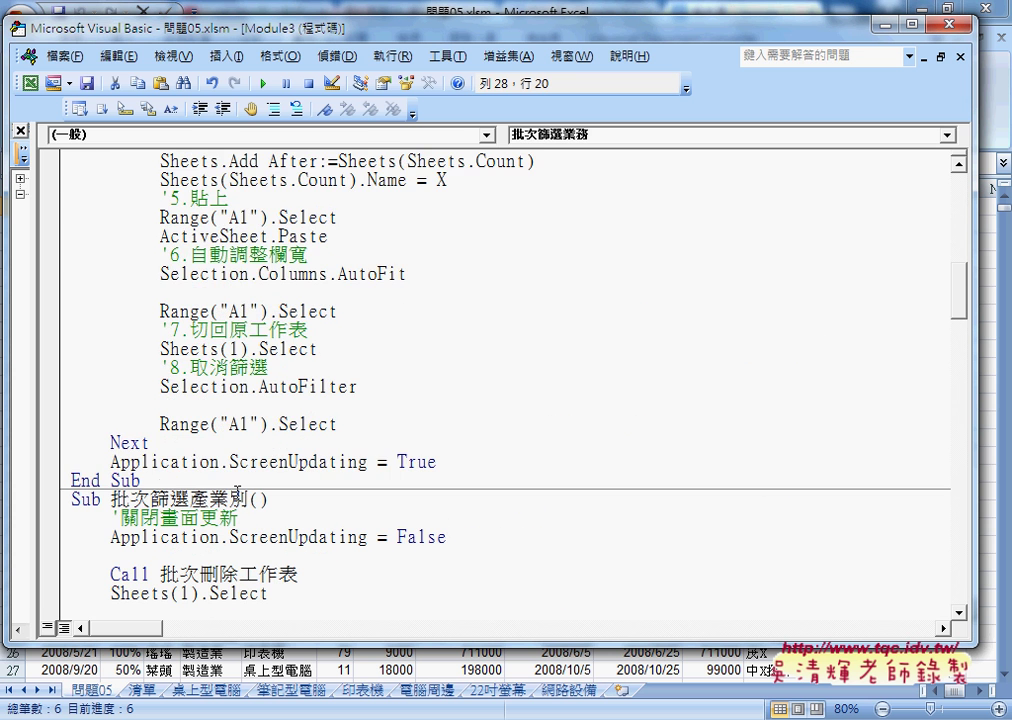
{"action": "left_click", "coordinate": [158, 484], "text": "shift"}
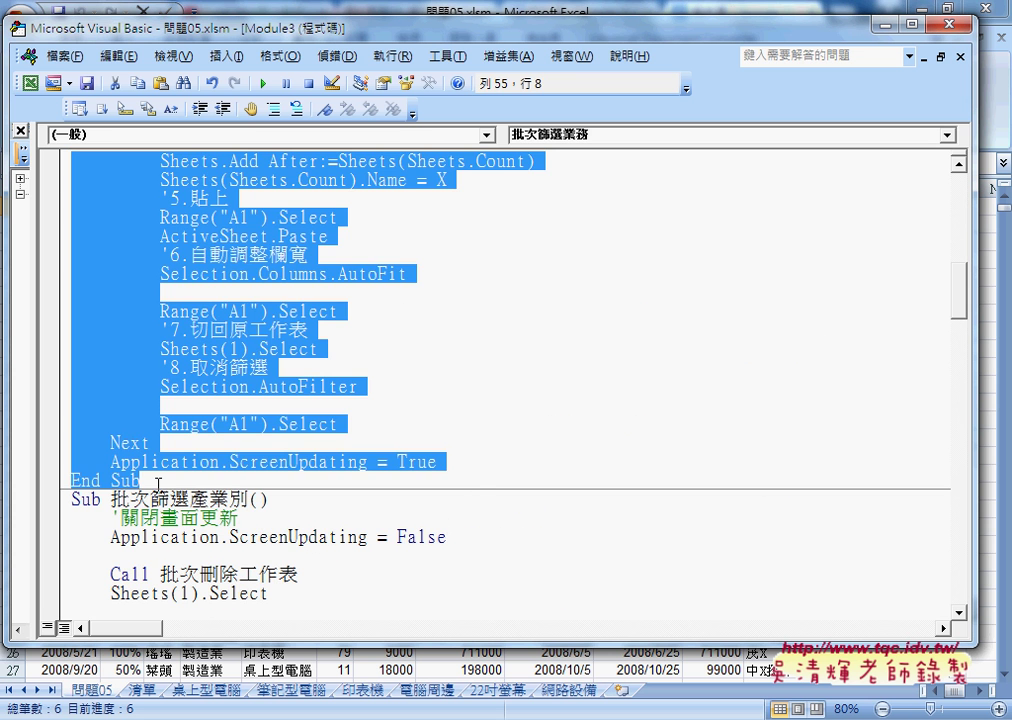
Step: Paste a copy of the 批次篩選業務 sub at the end of Module3
{"action": "scroll", "coordinate": [922, 332], "scroll_direction": "down", "scroll_amount": 2}
{"action": "left_click_drag", "start_coordinate": [957, 300], "coordinate": [950, 600]}
{"action": "left_click", "coordinate": [218, 566]}
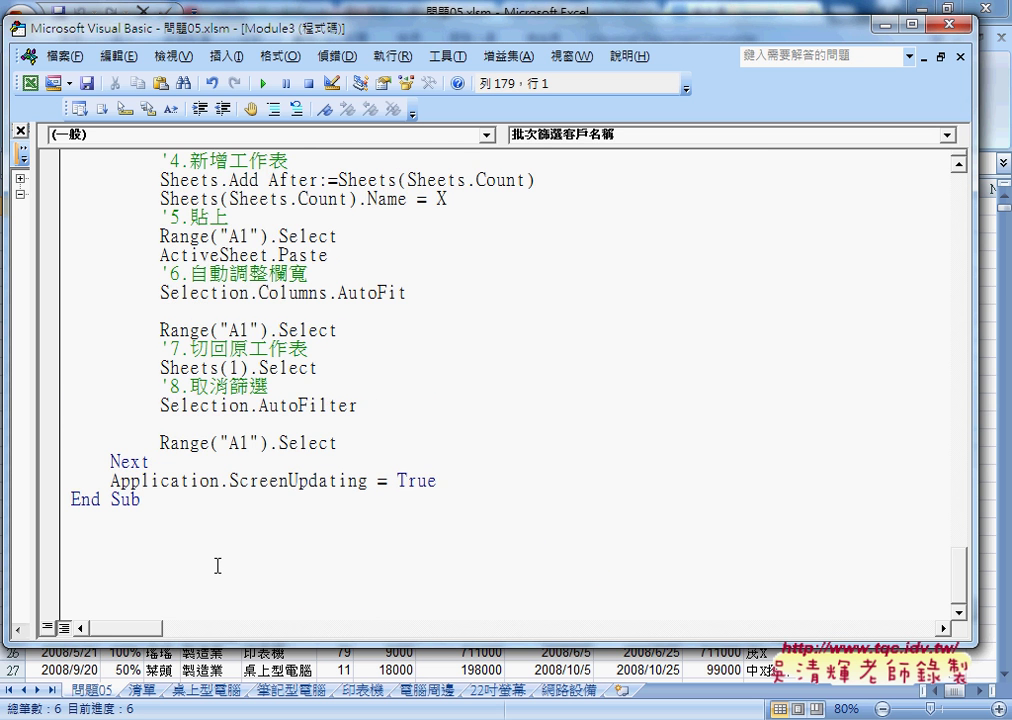
{"action": "key", "text": "ctrl+v"}
{"action": "scroll", "coordinate": [163, 458], "scroll_direction": "up", "scroll_amount": 5}
{"action": "scroll", "coordinate": [163, 458], "scroll_direction": "up", "scroll_amount": 4}
{"action": "scroll", "coordinate": [163, 458], "scroll_direction": "up", "scroll_amount": 2}
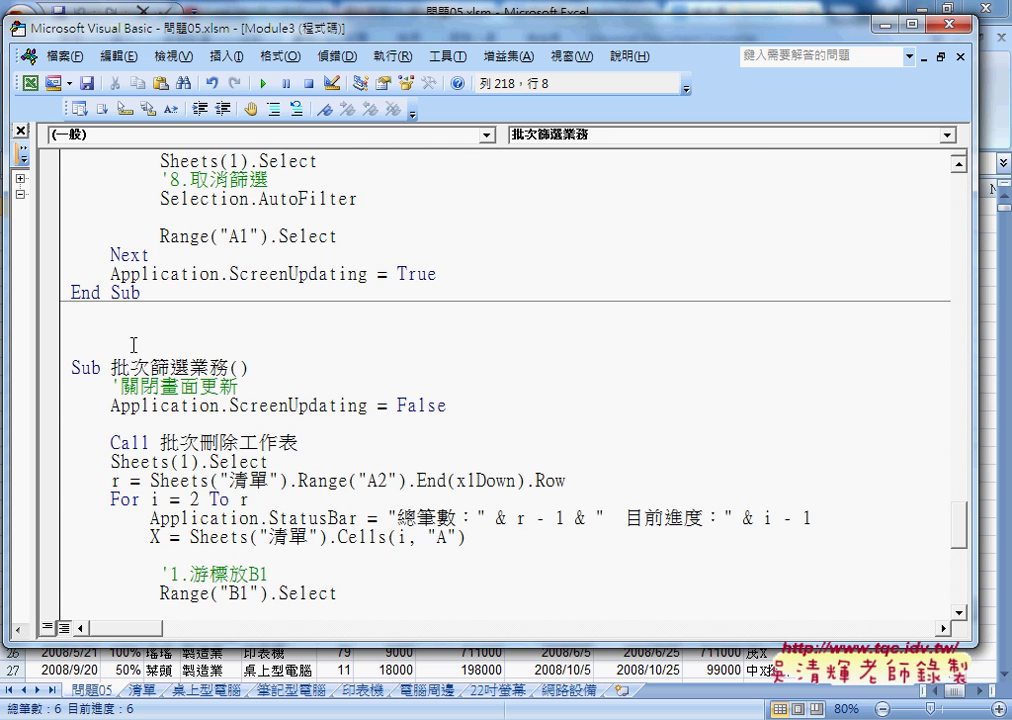
Step: Rename the pasted sub to 批次篩選 and remove the blank lines above it
{"action": "left_click_drag", "start_coordinate": [190, 368], "coordinate": [229, 368]}
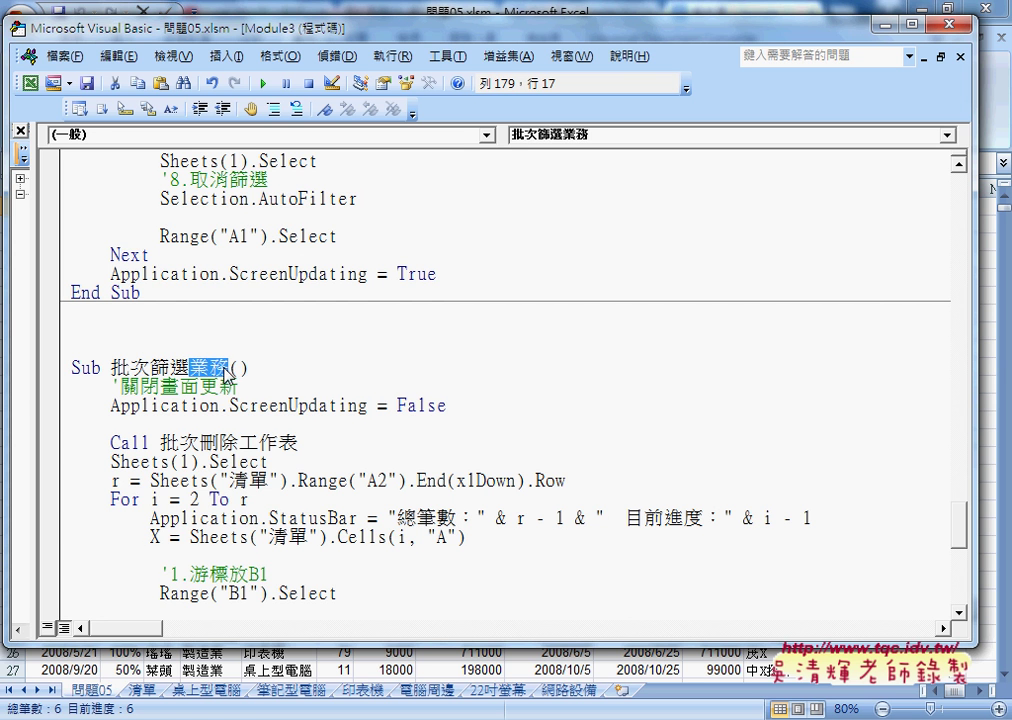
{"action": "key", "text": "BackSpace"}
{"action": "key", "text": "Up"}
{"action": "key", "text": "Up"}
{"action": "key", "text": "Up"}
{"action": "key", "text": "shift+Down"}
{"action": "key", "text": "shift+Down"}
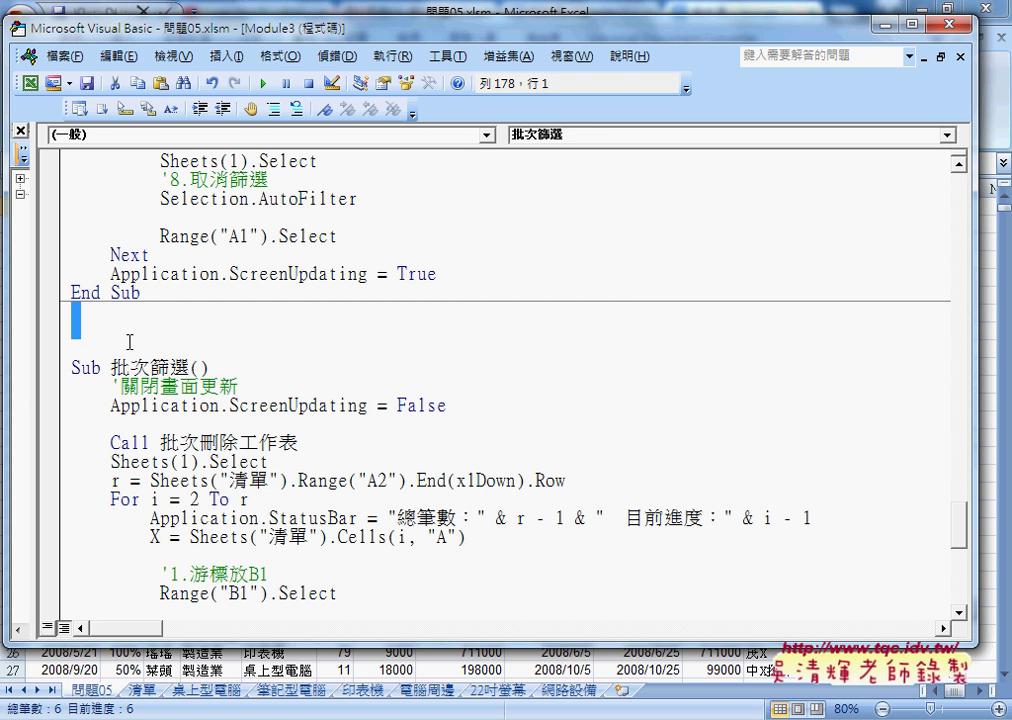
{"action": "key", "text": "Delete"}
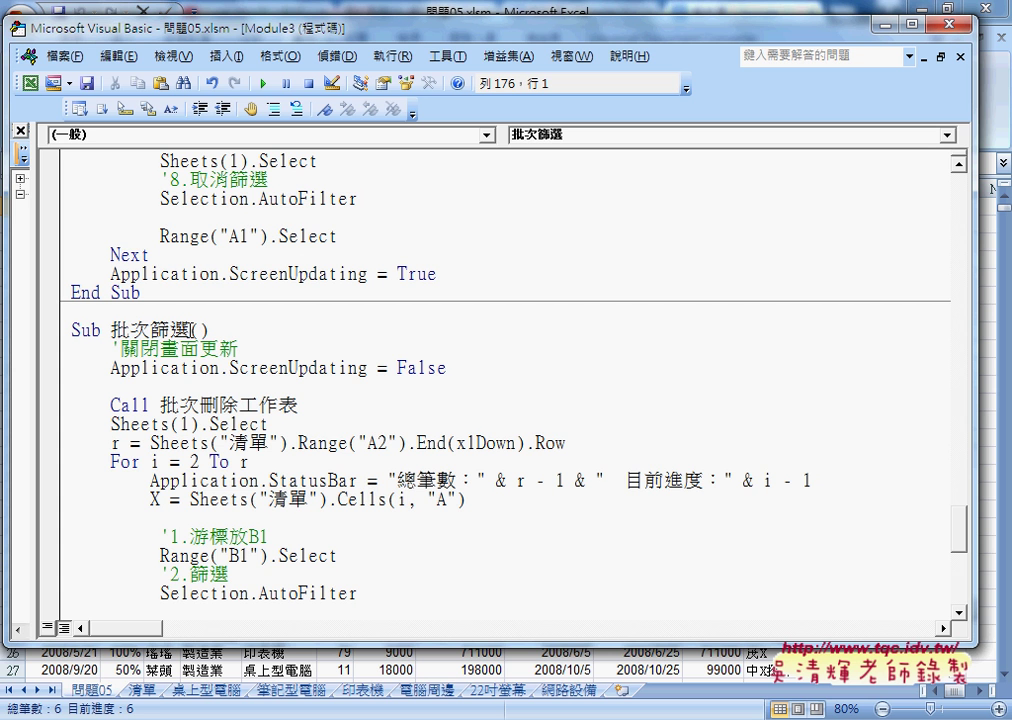
{"action": "left_click", "coordinate": [210, 330]}
Step: Mark the A in Range("A2") and the 3 in Field:=3, then delete the blank line before Sub 批次篩選
{"action": "left_click_drag", "start_coordinate": [377, 442], "coordinate": [368, 442]}
{"action": "left_click_drag", "start_coordinate": [446, 499], "coordinate": [437, 499]}
{"action": "scroll", "coordinate": [551, 537], "scroll_direction": "down", "scroll_amount": 2}
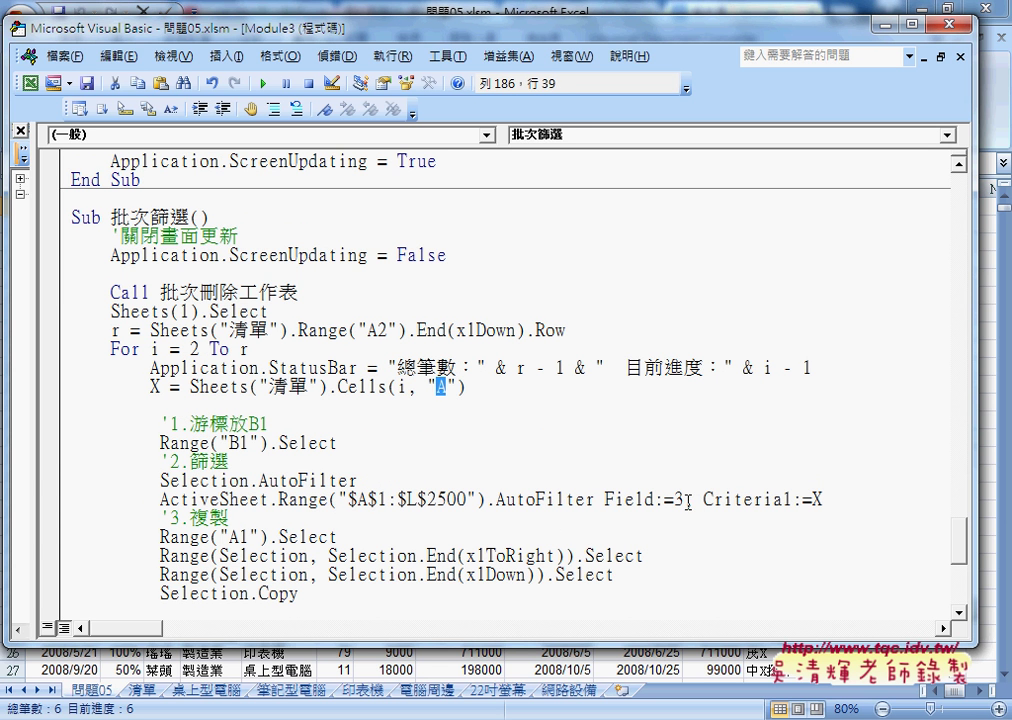
{"action": "left_click_drag", "start_coordinate": [686, 499], "coordinate": [674, 499]}
{"action": "left_click", "coordinate": [233, 200]}
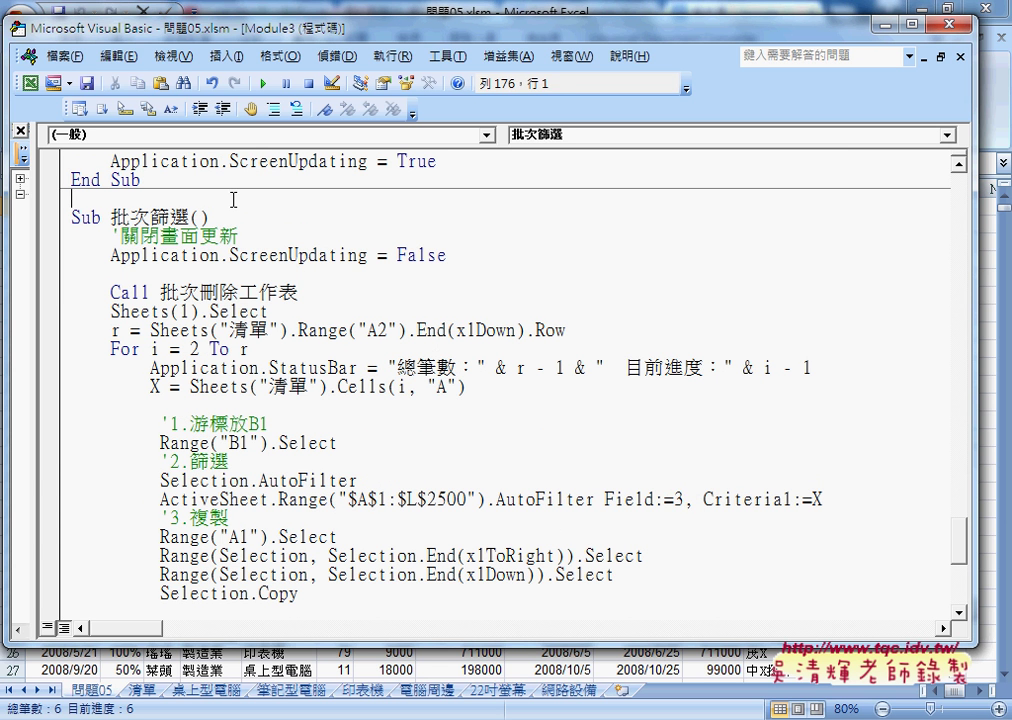
{"action": "key", "text": "Delete"}
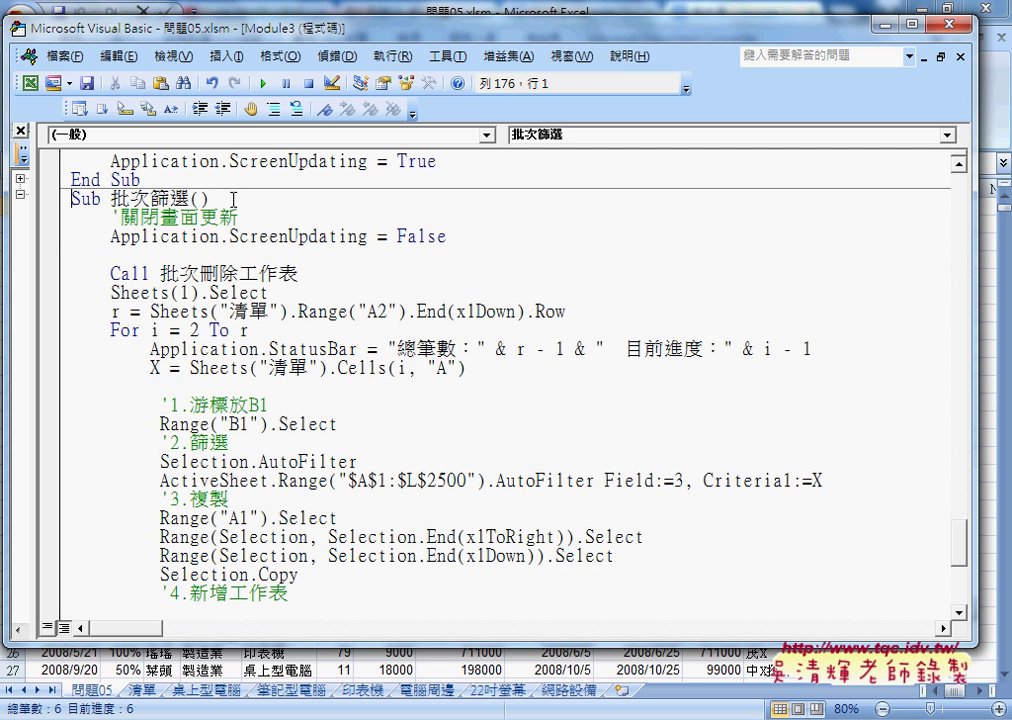
Step: Declare Sub 批次篩選(清單 As String, 欄位 As Integer) by filling in its parentheses
{"action": "left_click", "coordinate": [196, 199]}
{"action": "type", "text": "7"}
{"action": "key", "text": "BackSpace"}
{"action": "type", "text": "清單"}
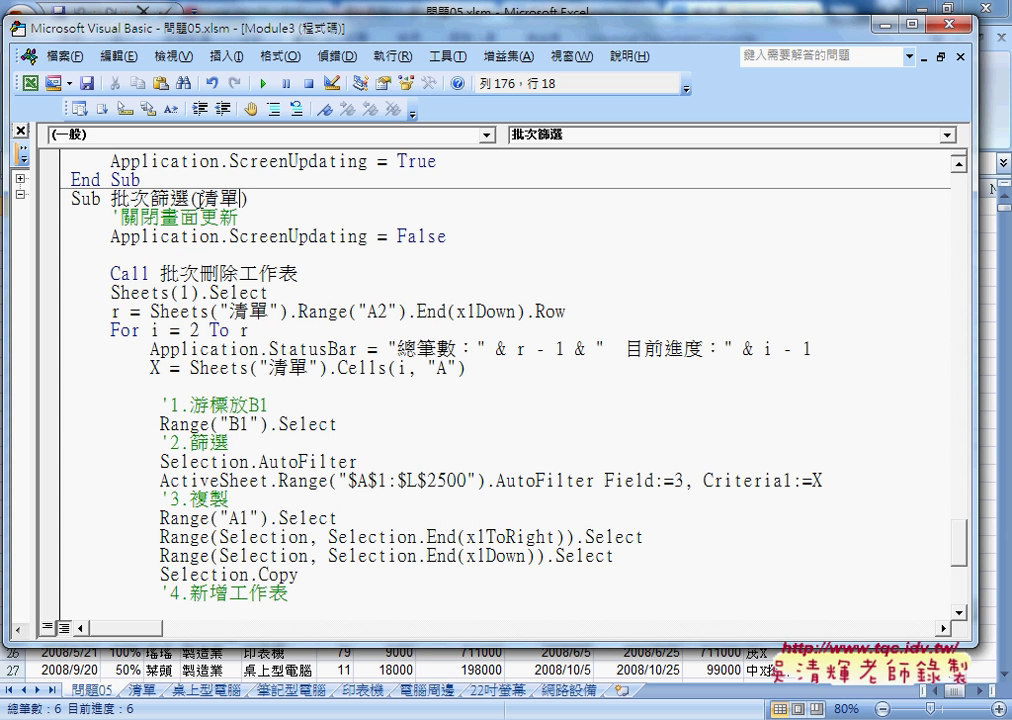
{"action": "key", "text": "BackSpace"}
{"action": "type", "text": ","}
{"action": "type", "text": "欄"}
{"action": "type", "text": "位"}
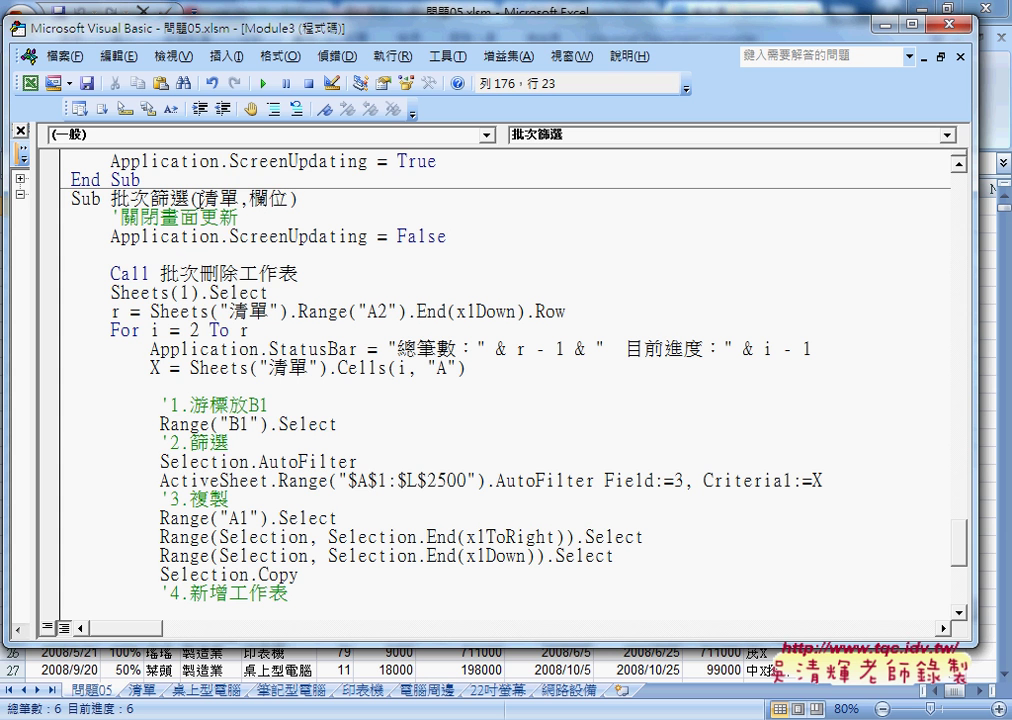
{"action": "key", "text": "Left"}
{"action": "key", "text": "Left"}
{"action": "key", "text": "Left"}
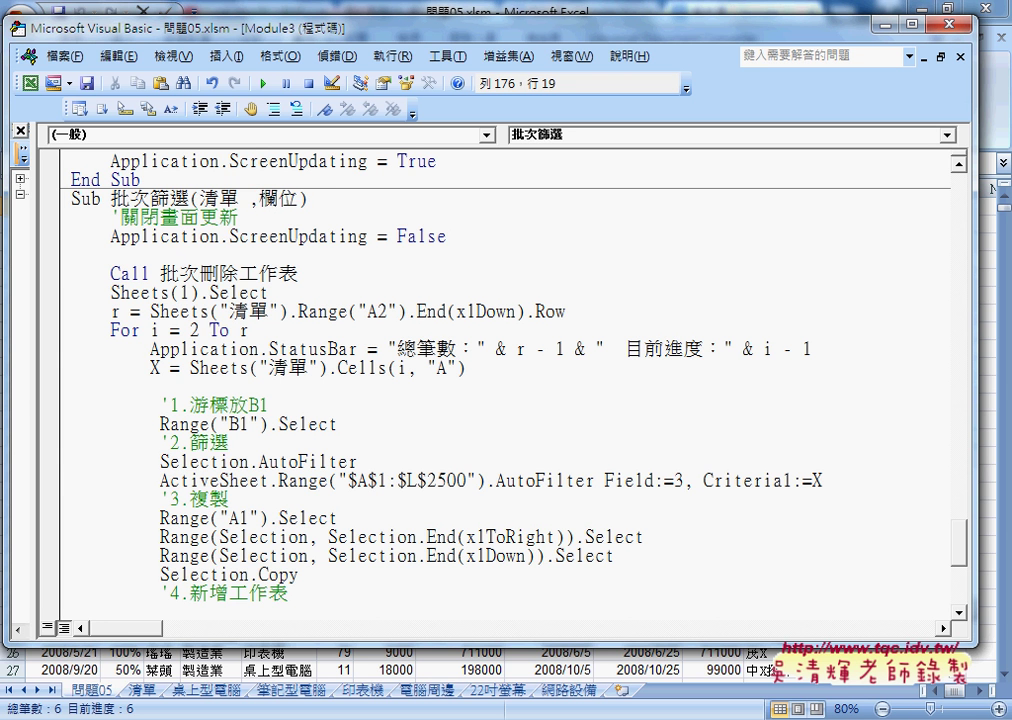
{"action": "type", "text": "a"}
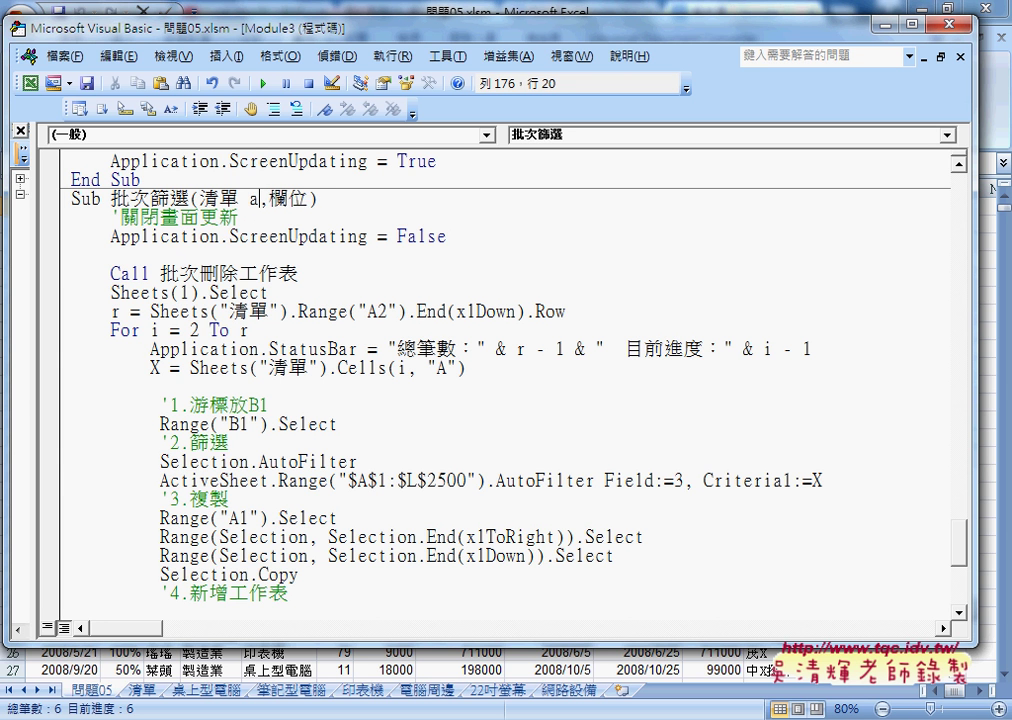
{"action": "type", "text": "s "}
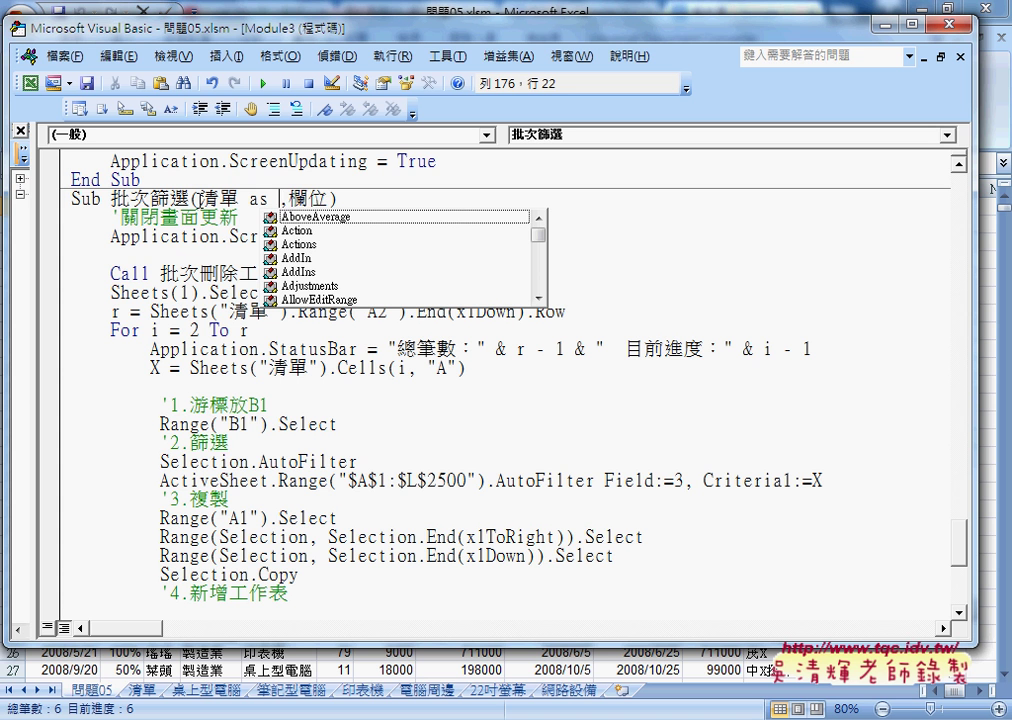
{"action": "type", "text": "st"}
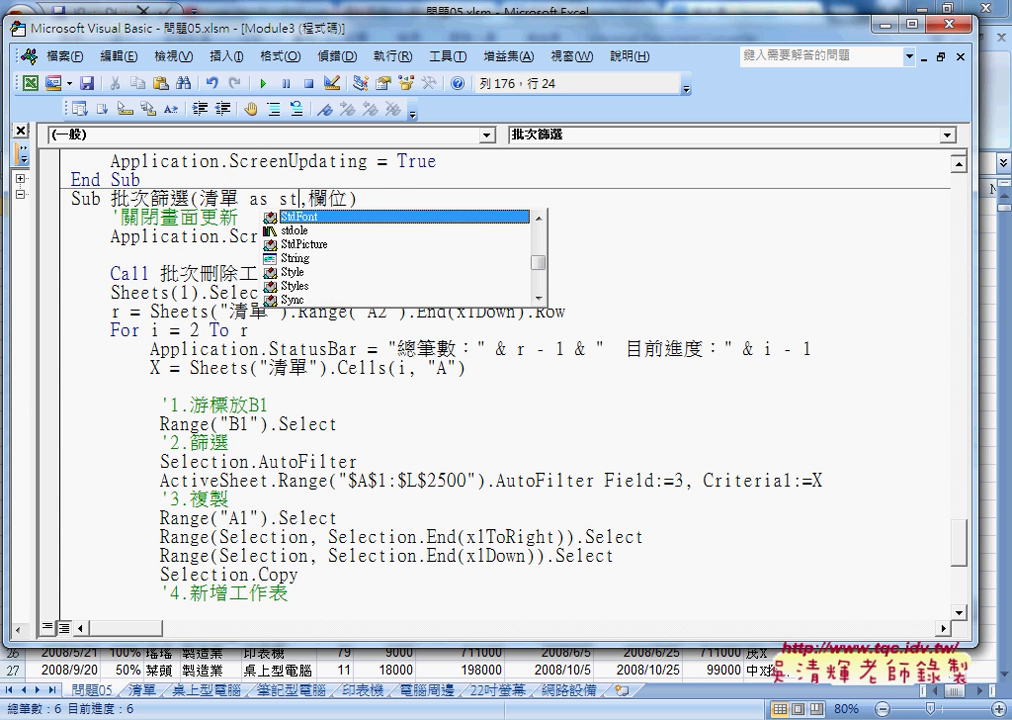
{"action": "type", "text": "r"}
{"action": "key", "text": "Right"}
{"action": "key", "text": "Right"}
{"action": "key", "text": "Right"}
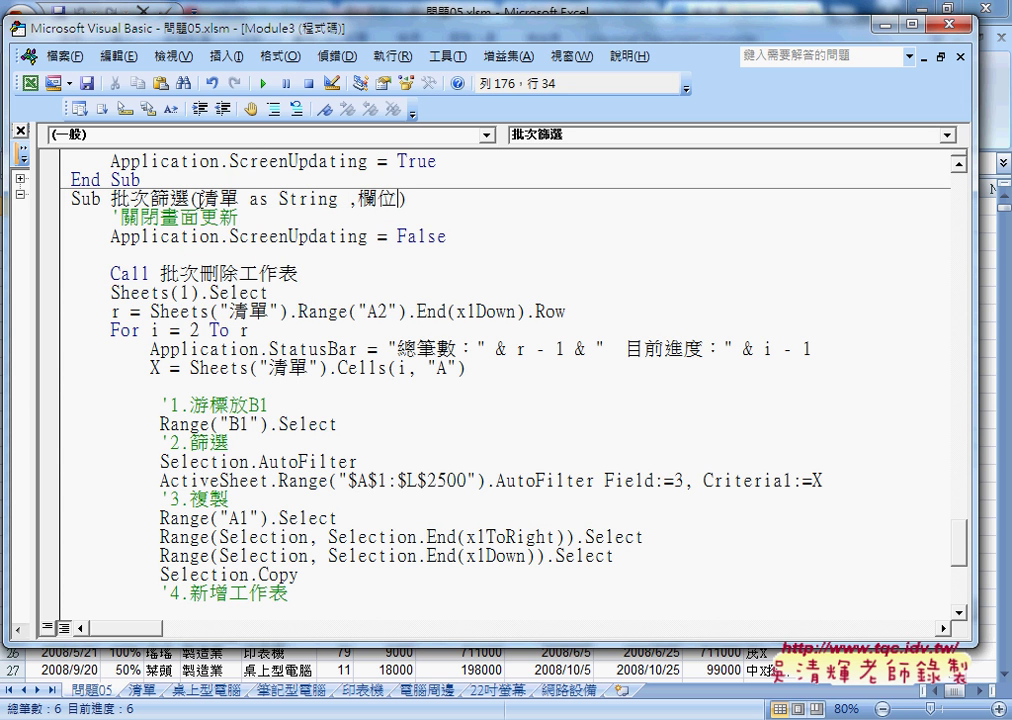
{"action": "type", "text": "as"}
{"action": "type", "text": " Stri"}
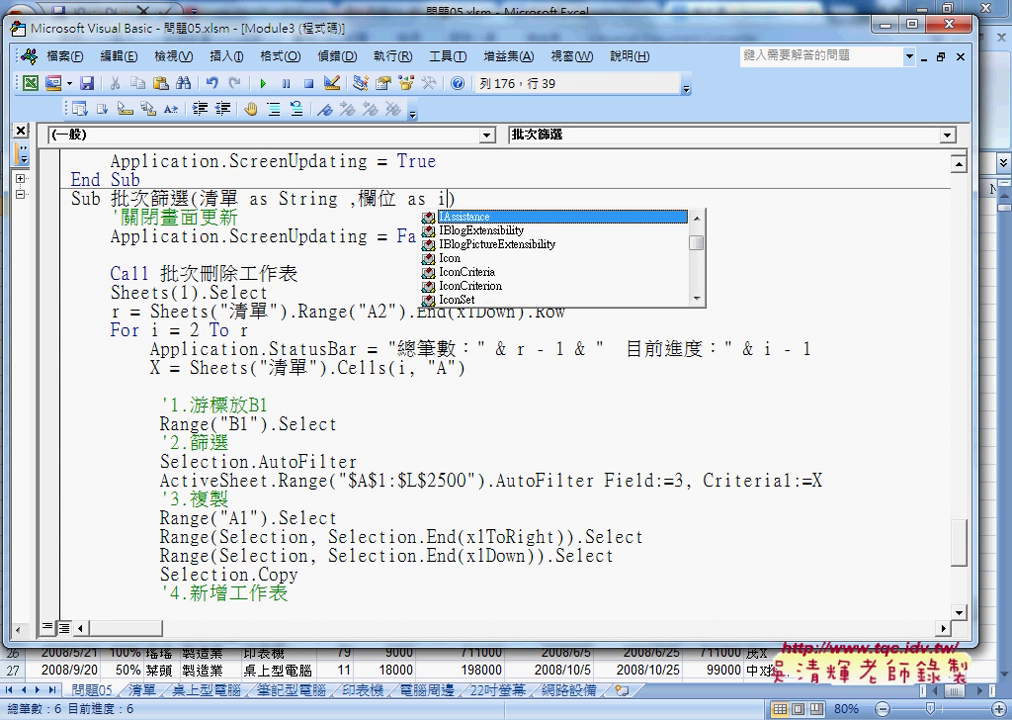
{"action": "type", "text": "ng"}
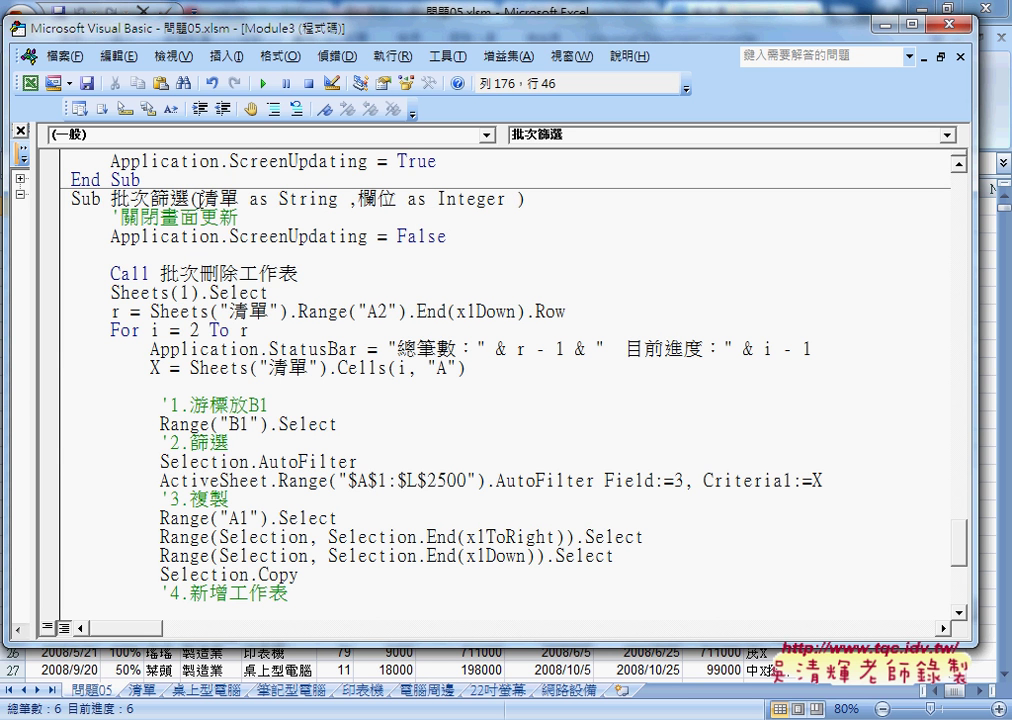
{"action": "key", "text": "Down"}
{"action": "left_click_drag", "start_coordinate": [110, 199], "coordinate": [190, 199]}
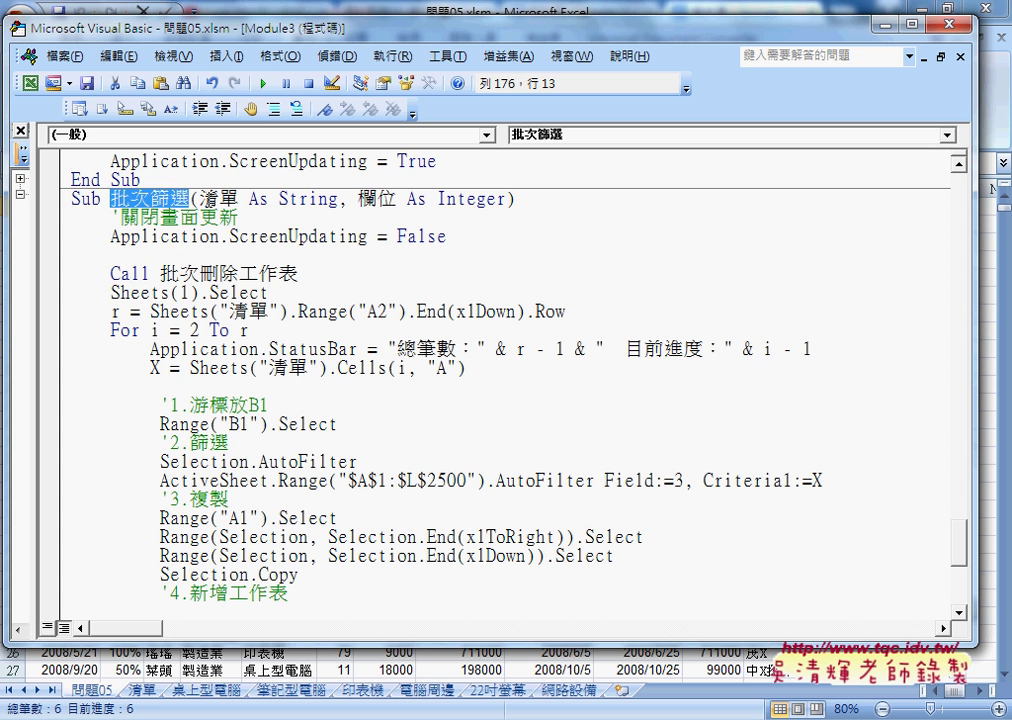
Step: Copy the parameter name 清單 and change Range("A2") to Range(清單 & "2")
{"action": "left_click", "coordinate": [191, 199]}
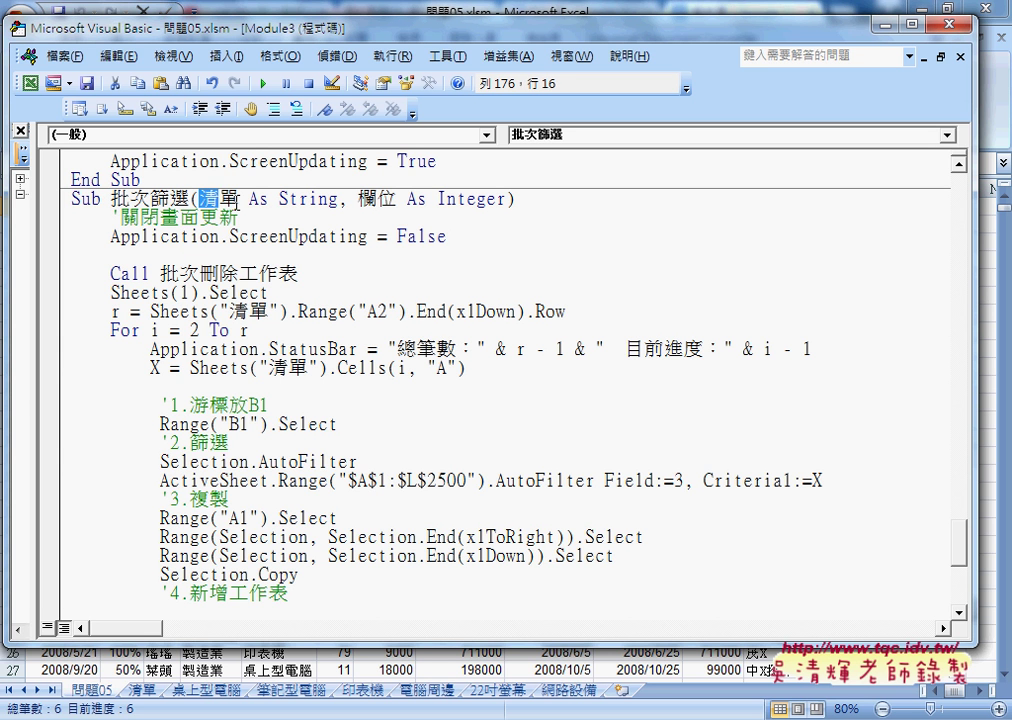
{"action": "key", "text": "shift+Right"}
{"action": "key", "text": "shift+Right"}
{"action": "right_click", "coordinate": [221, 204]}
{"action": "left_click", "coordinate": [250, 236]}
{"action": "left_click_drag", "start_coordinate": [367, 311], "coordinate": [381, 311]}
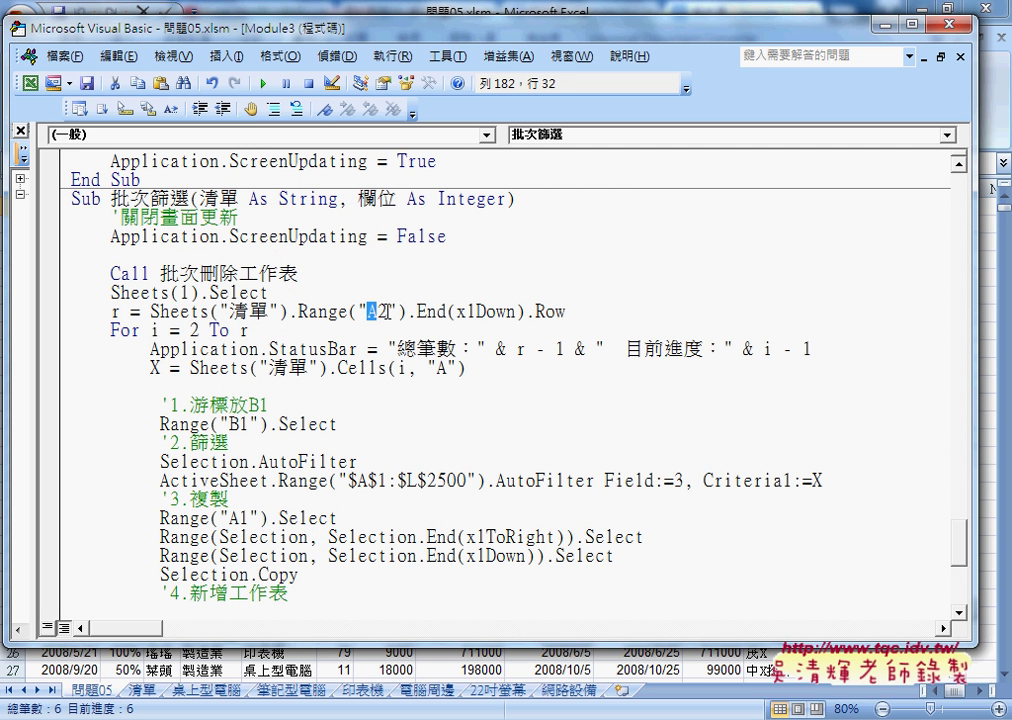
{"action": "key", "text": "Delete"}
{"action": "left_click", "coordinate": [361, 311]}
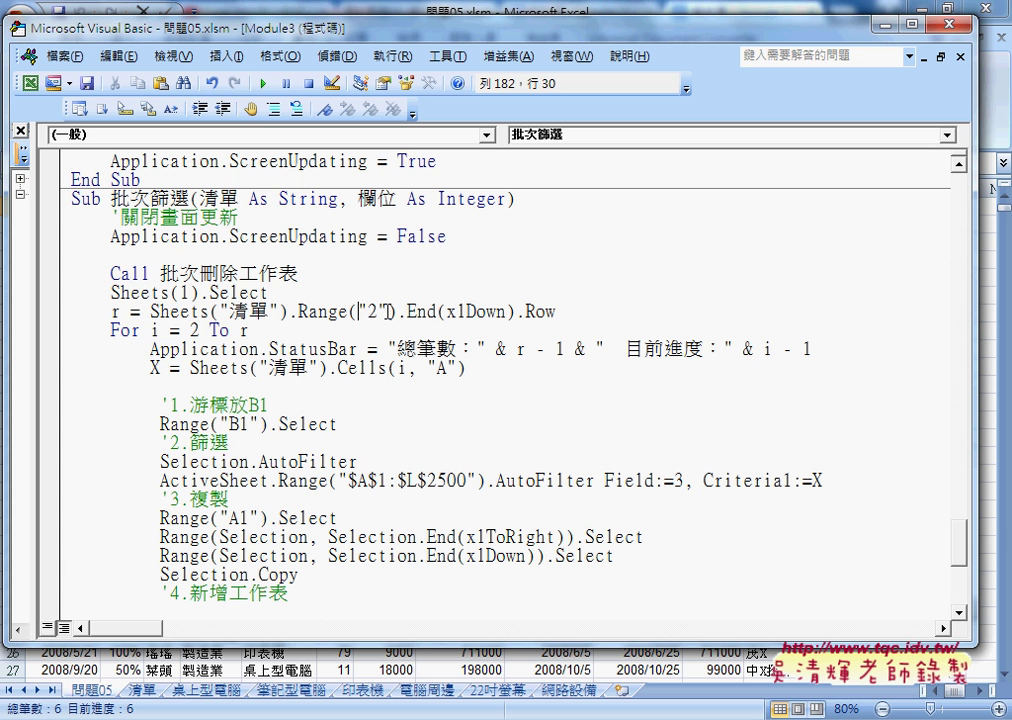
{"action": "type", "text": "清單 "}
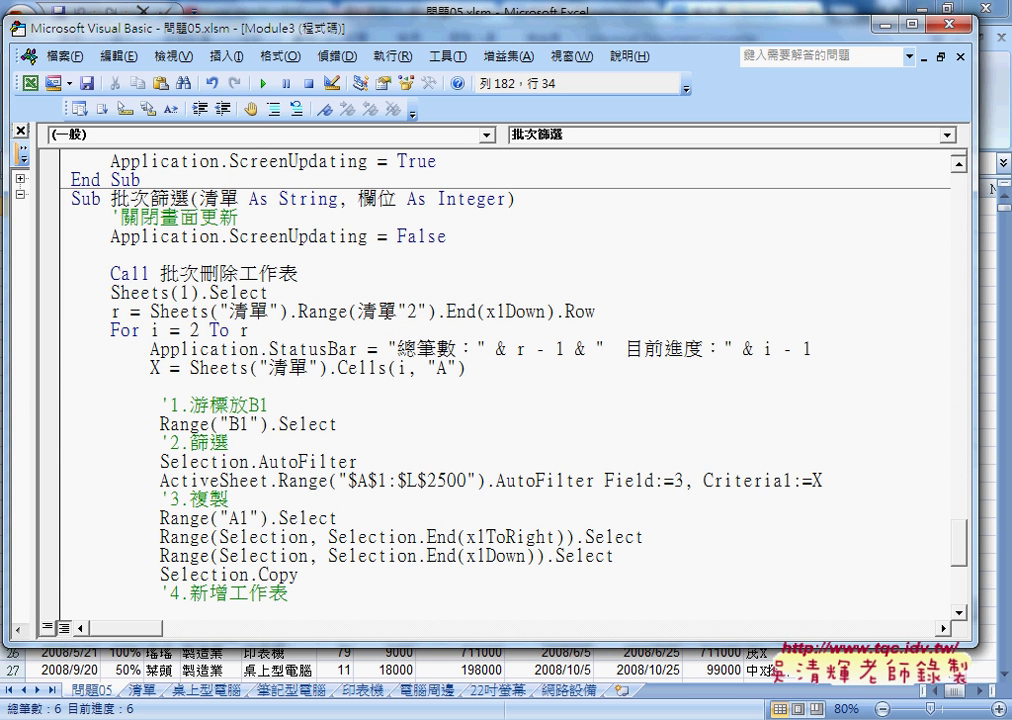
{"action": "type", "text": "&"}
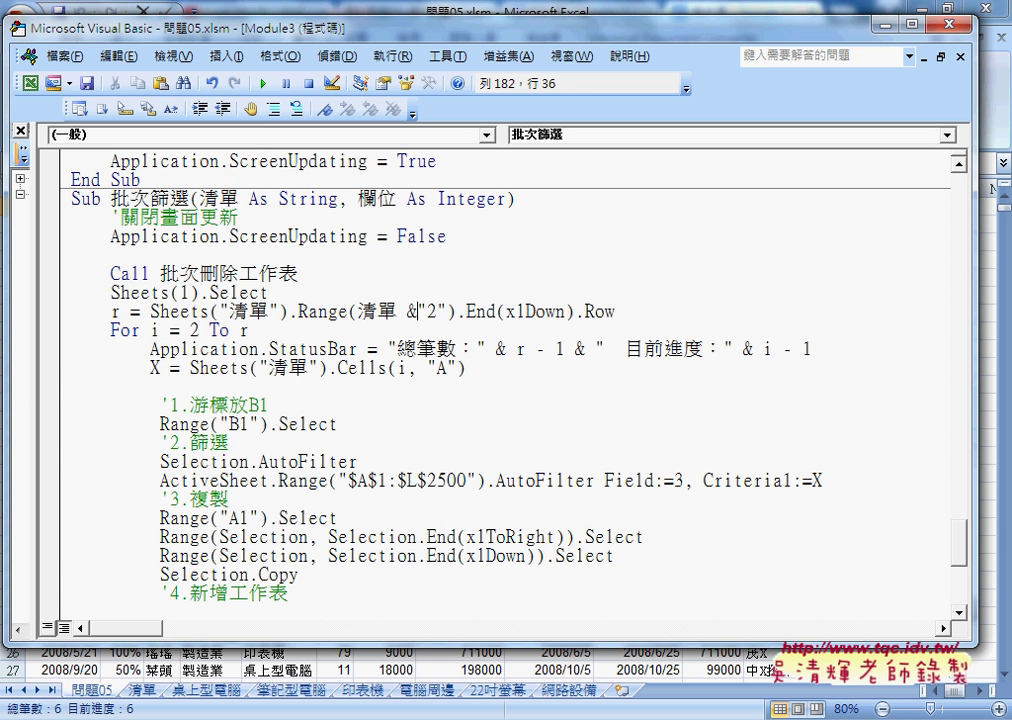
{"action": "left_click_drag", "start_coordinate": [357, 311], "coordinate": [397, 311]}
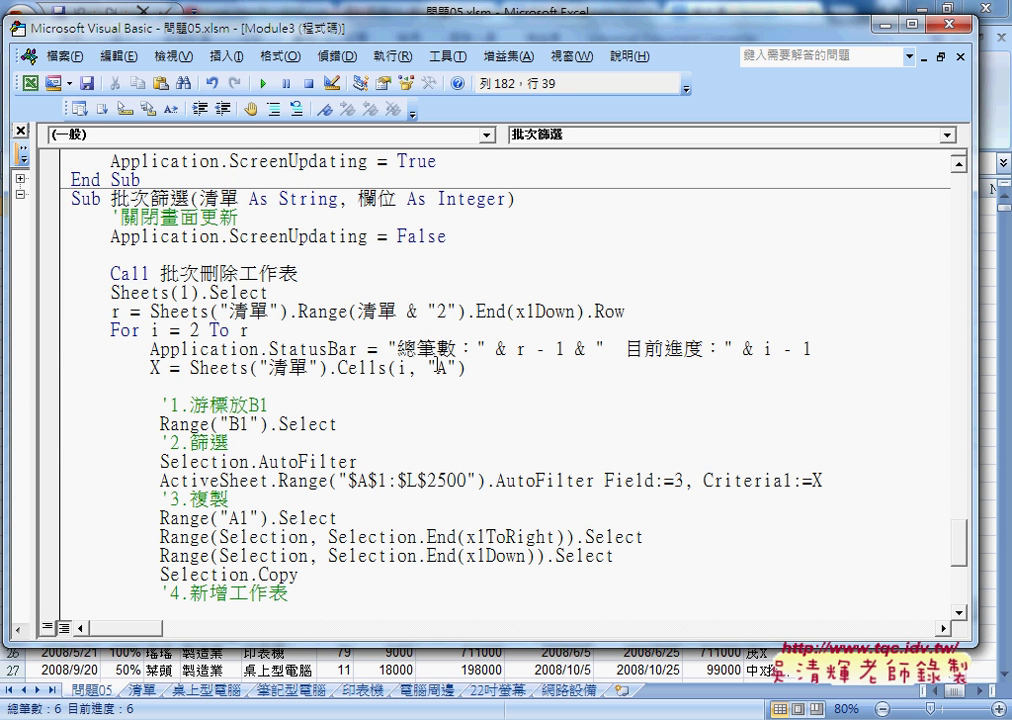
Step: Change Cells(i, "A") to Cells(i, 清單) and Field:=3 to Field:=欄位
{"action": "left_click_drag", "start_coordinate": [427, 368], "coordinate": [458, 369]}
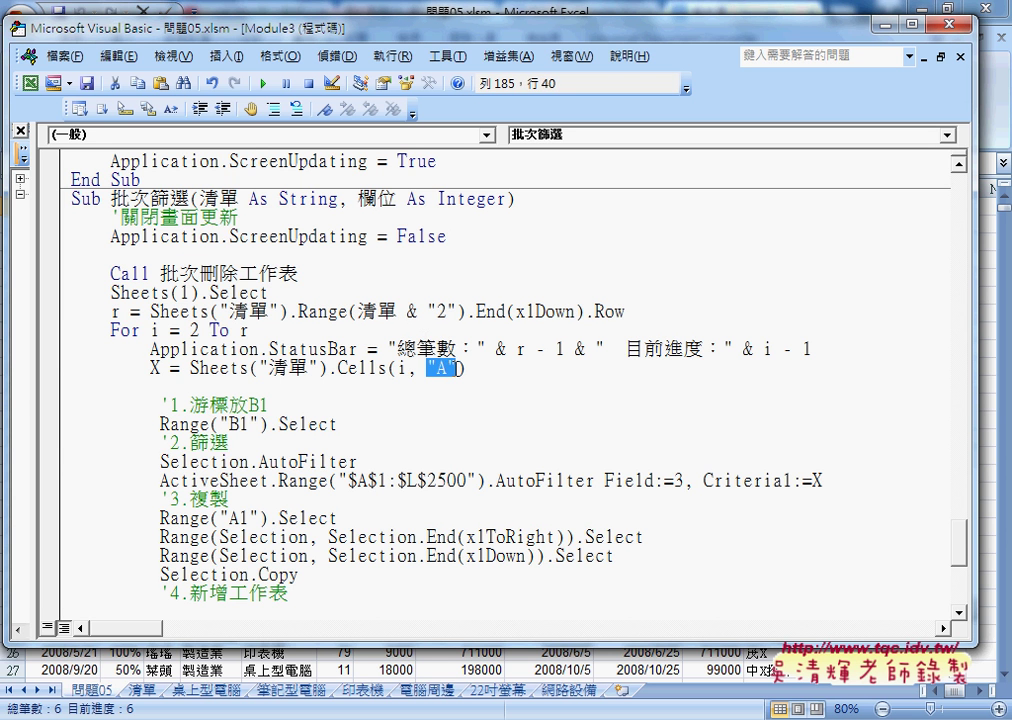
{"action": "key", "text": "ctrl+v"}
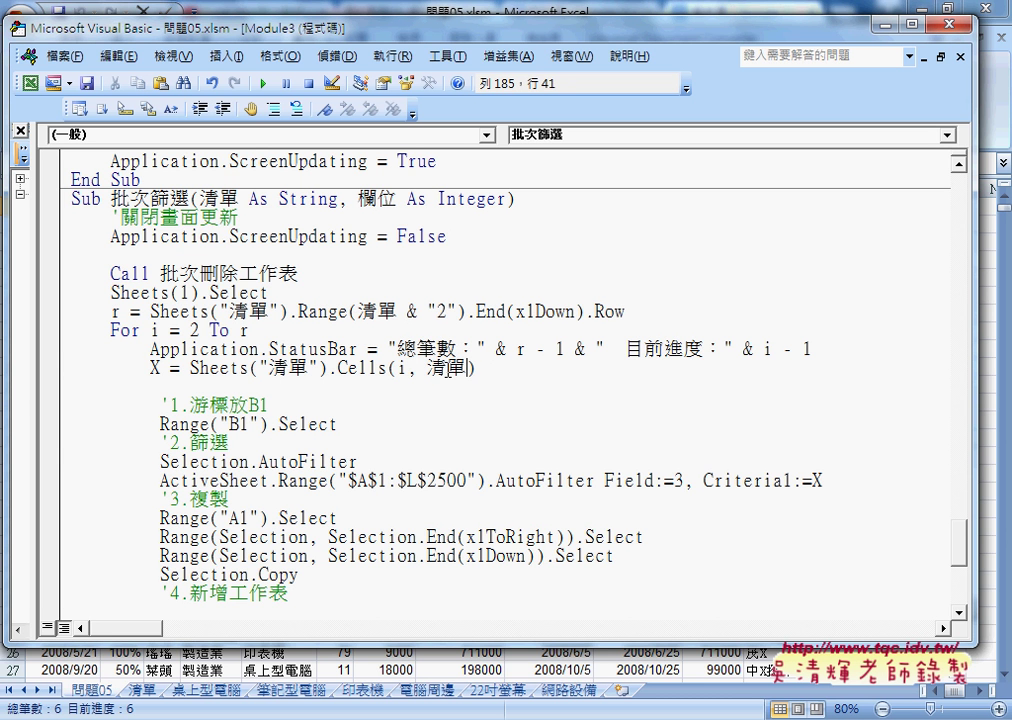
{"action": "left_click", "coordinate": [372, 199]}
{"action": "double_click", "coordinate": [372, 200]}
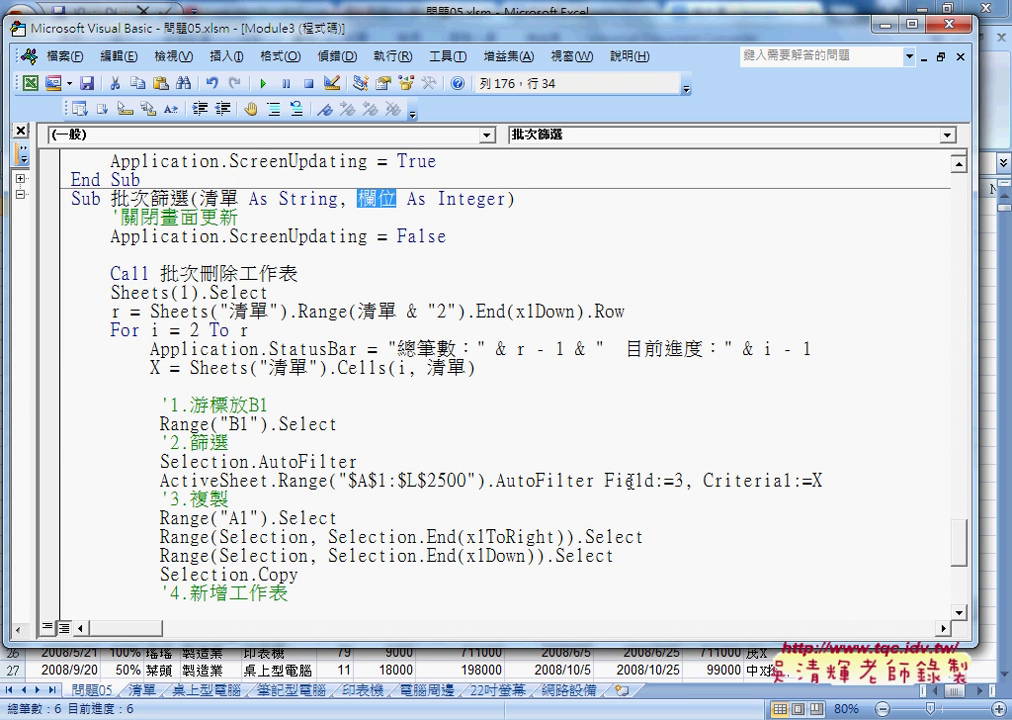
{"action": "double_click", "coordinate": [680, 481]}
{"action": "key", "text": "ctrl+v"}
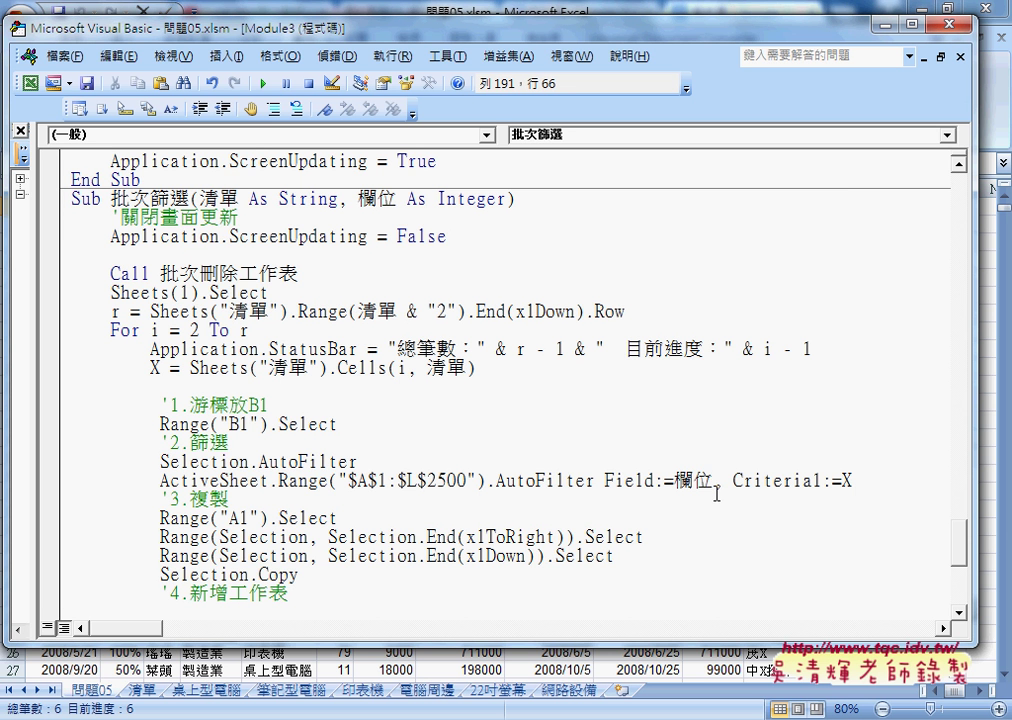
{"action": "left_click_drag", "start_coordinate": [199, 199], "coordinate": [509, 199]}
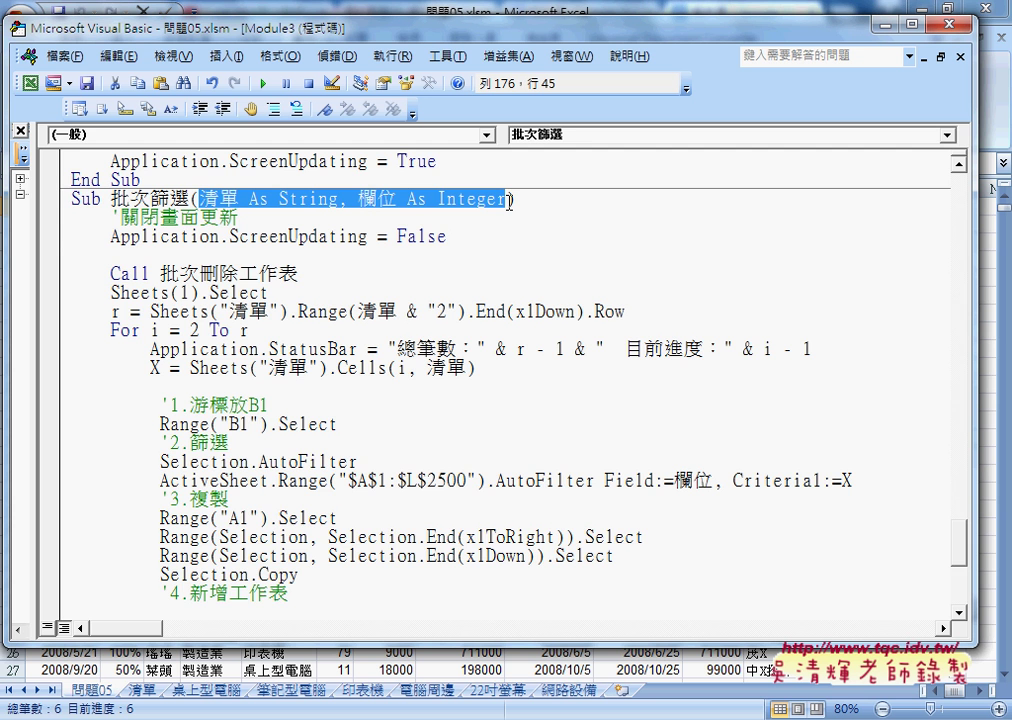
Step: Delete the old body of 批次篩選業務, leaving one indented empty line
{"action": "scroll", "coordinate": [508, 203], "scroll_direction": "up", "scroll_amount": 3}
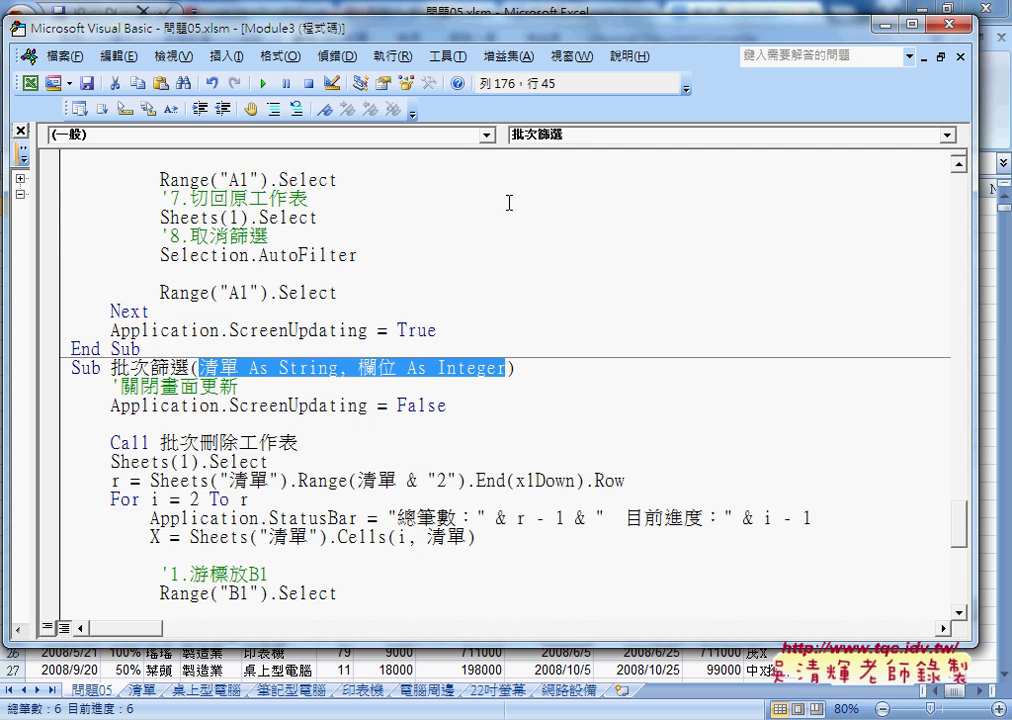
{"action": "scroll", "coordinate": [580, 273], "scroll_direction": "up", "scroll_amount": 2}
{"action": "scroll", "coordinate": [960, 507], "scroll_direction": "up", "scroll_amount": 1}
{"action": "left_click_drag", "start_coordinate": [960, 507], "coordinate": [960, 220]}
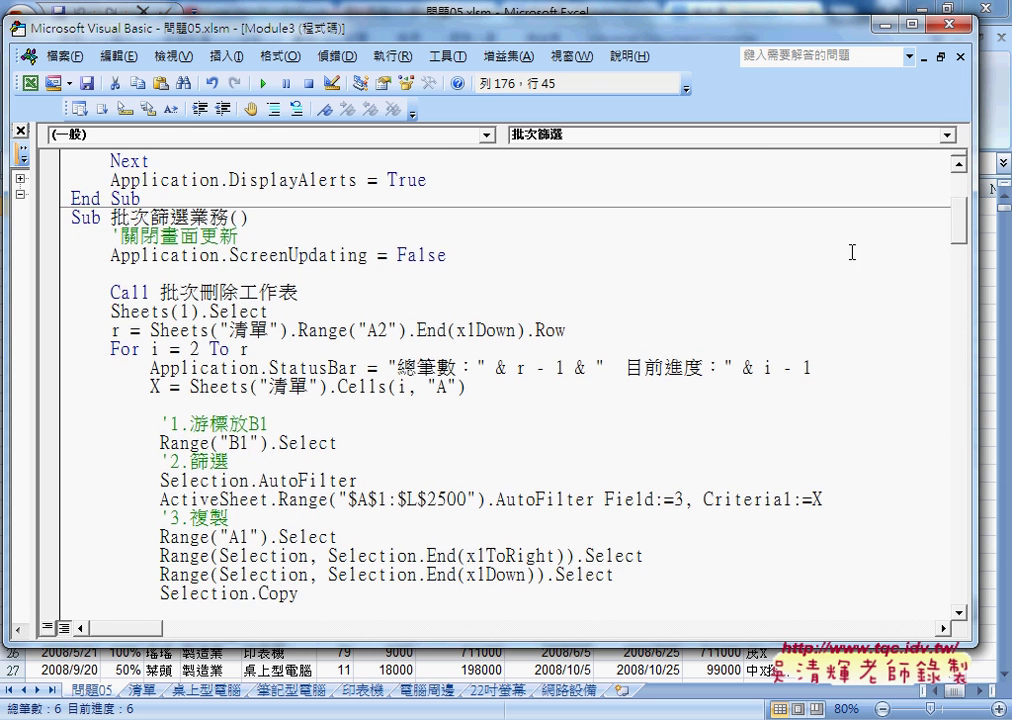
{"action": "mouse_move", "coordinate": [73, 236]}
{"action": "left_mouse_down"}
{"action": "mouse_move", "coordinate": [450, 264]}
{"action": "mouse_move", "coordinate": [483, 295]}
{"action": "left_mouse_up"}
{"action": "key", "text": "Delete"}
{"action": "scroll", "coordinate": [481, 320], "scroll_direction": "up", "scroll_amount": 2}
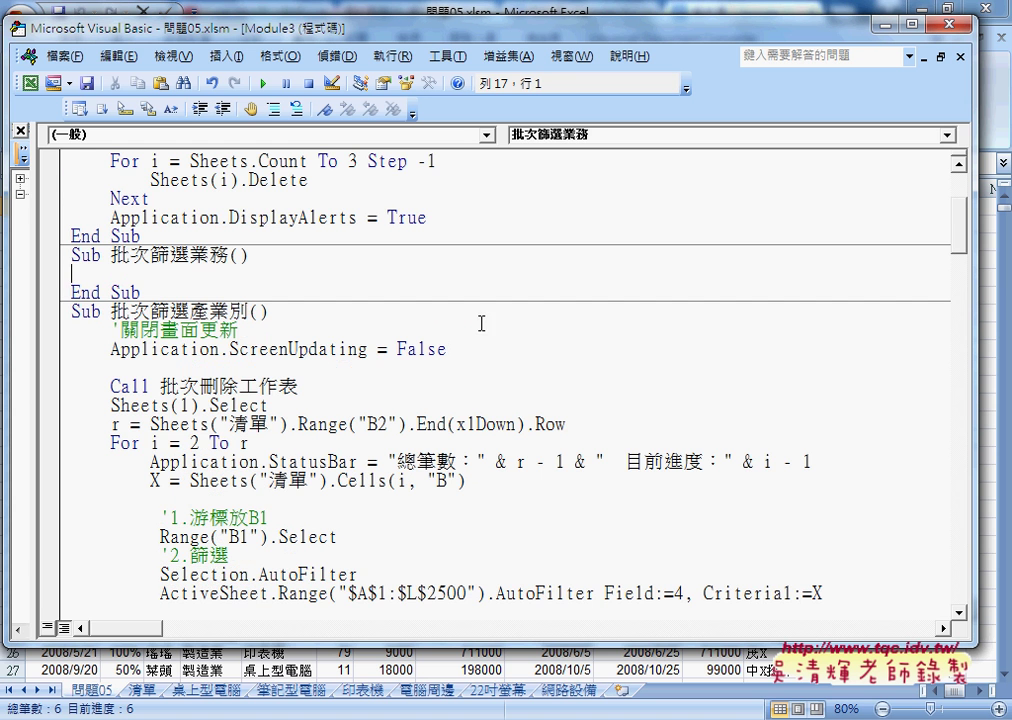
{"action": "key", "text": "Tab"}
Step: Write the line Call 批次篩選("A", 3) as the body of 批次篩選業務
{"action": "key", "text": "Up"}
{"action": "key", "text": "shift+Right"}
{"action": "key", "text": "shift+Right"}
{"action": "key", "text": "shift+Right"}
{"action": "key", "text": "ctrl+c"}
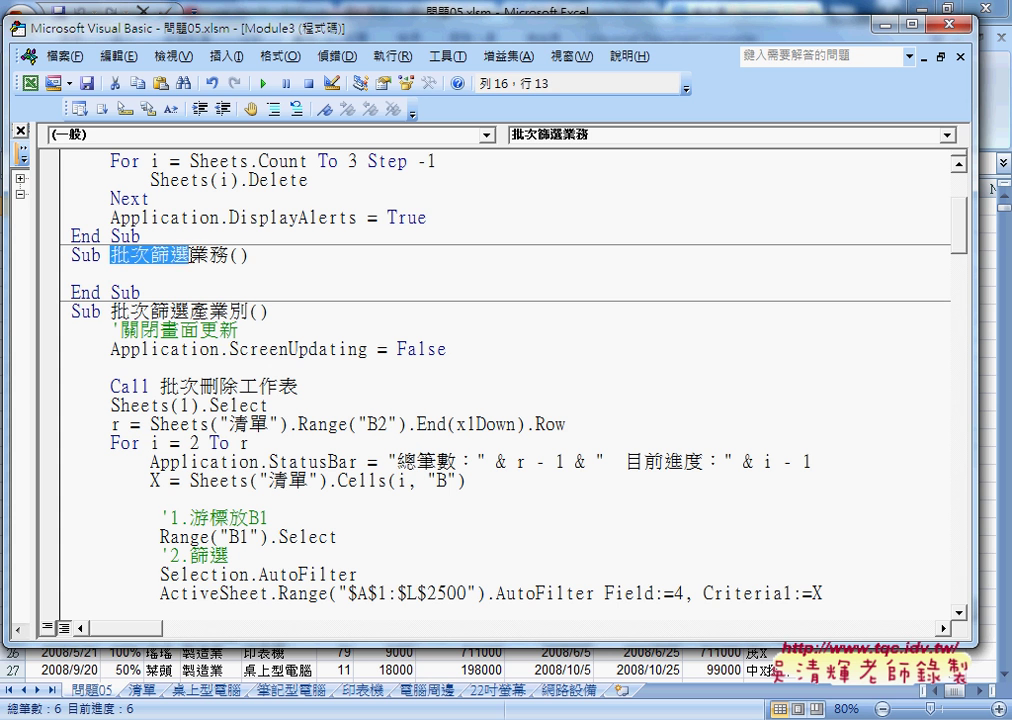
{"action": "left_click", "coordinate": [143, 278]}
{"action": "type", "text": "c"}
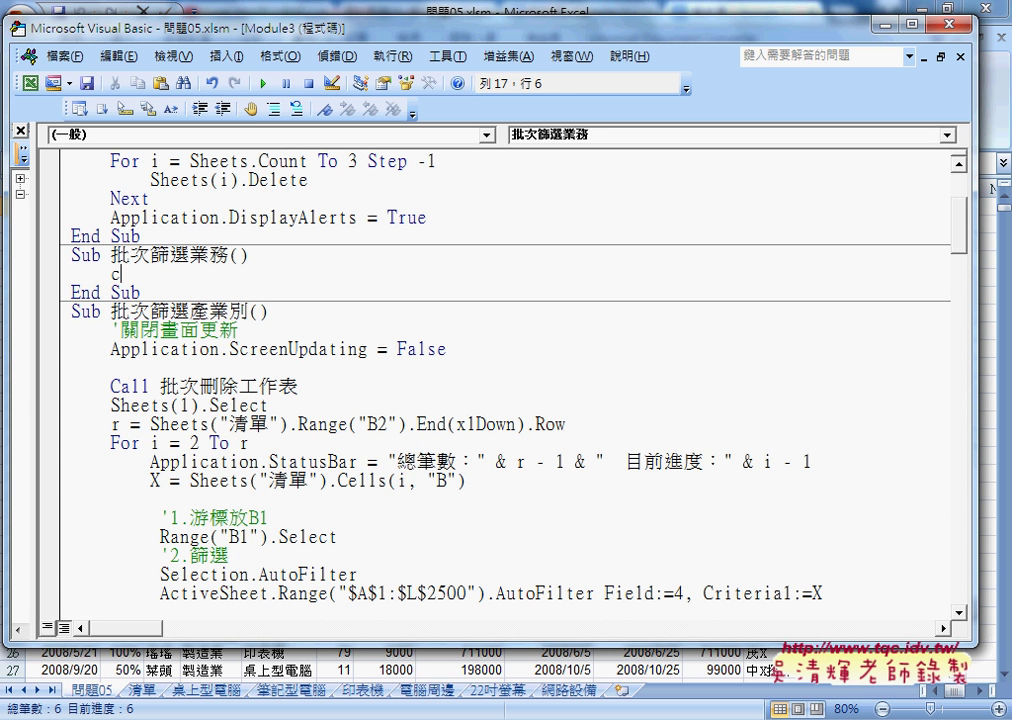
{"action": "type", "text": "all"}
{"action": "key", "text": "ctrl+v"}
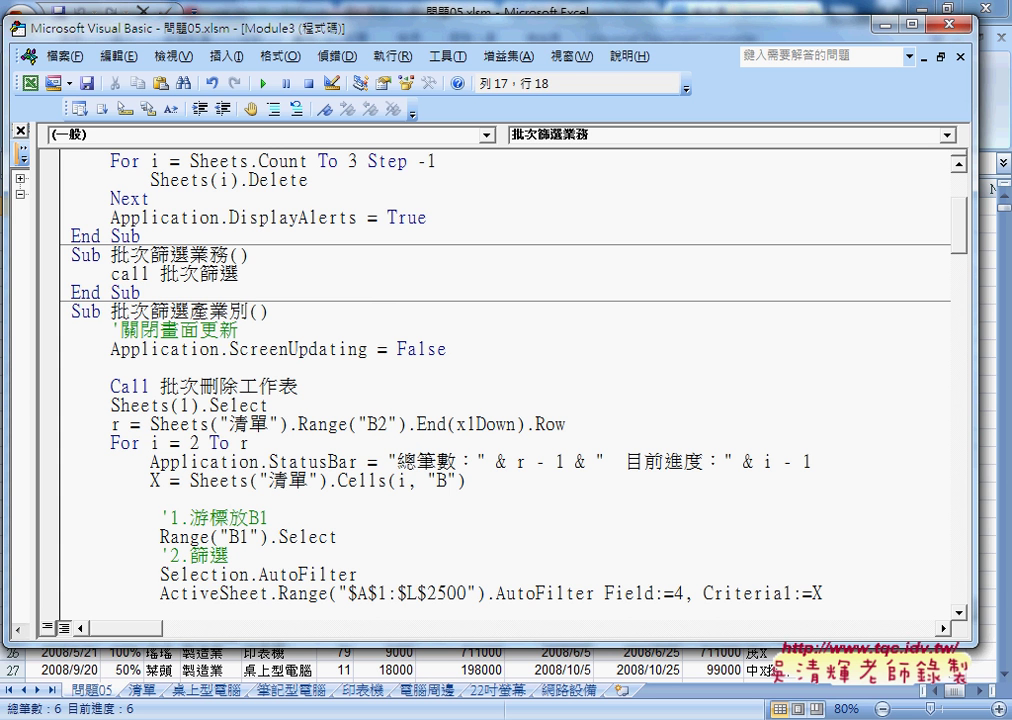
{"action": "type", "text": "("}
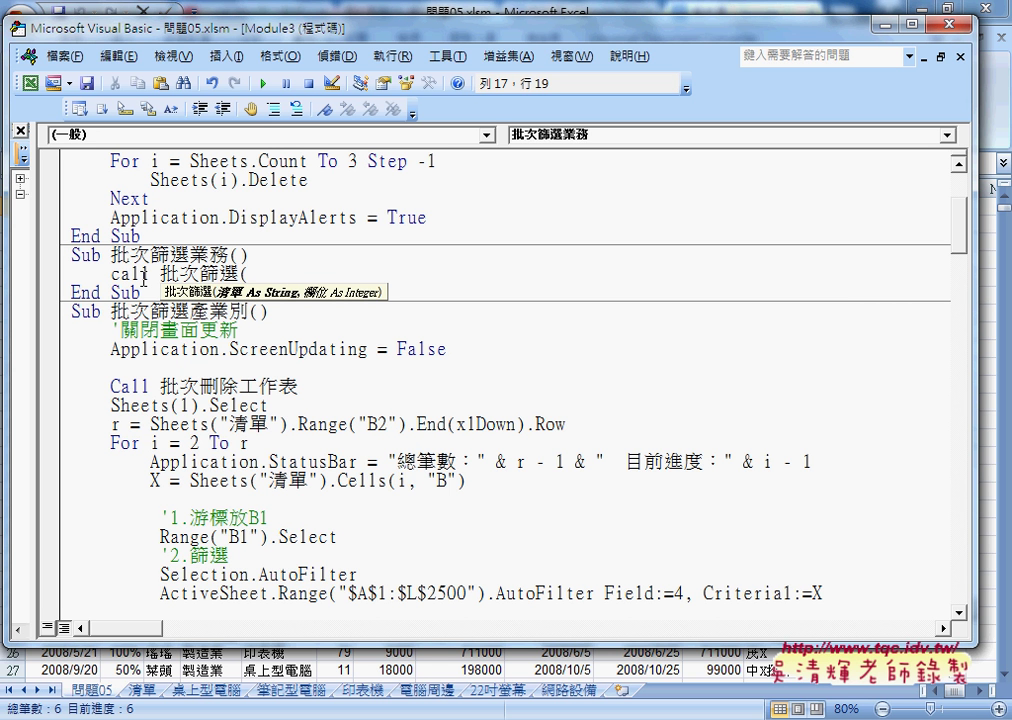
{"action": "type", "text": "\""}
{"action": "type", "text": "A\""}
{"action": "type", "text": ","}
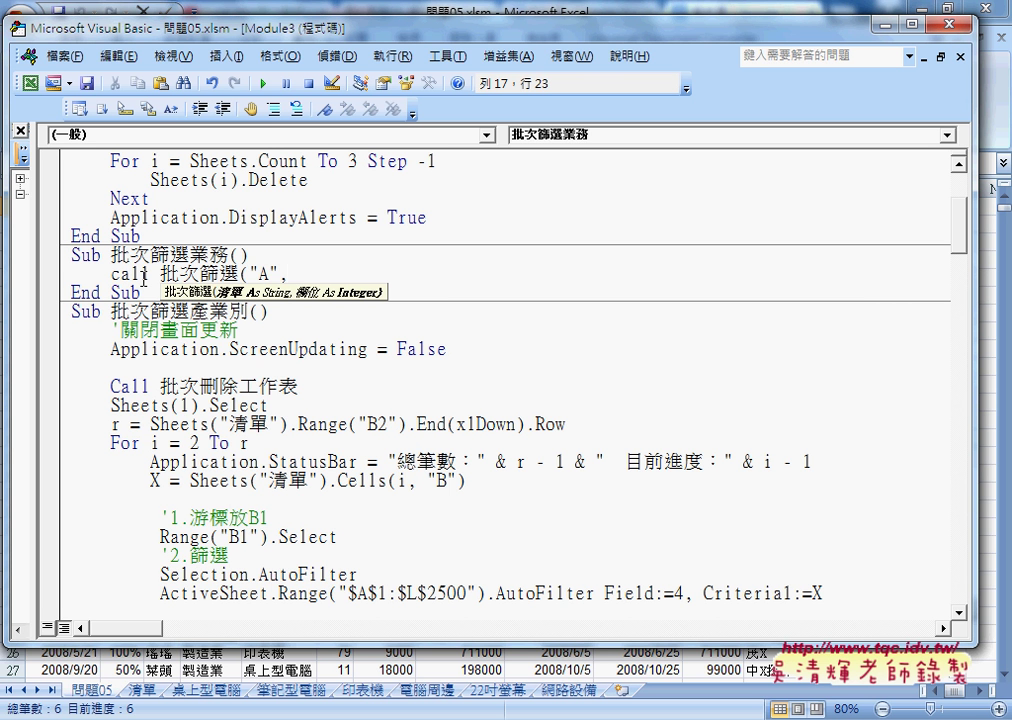
{"action": "type", "text": "3"}
{"action": "type", "text": ")"}
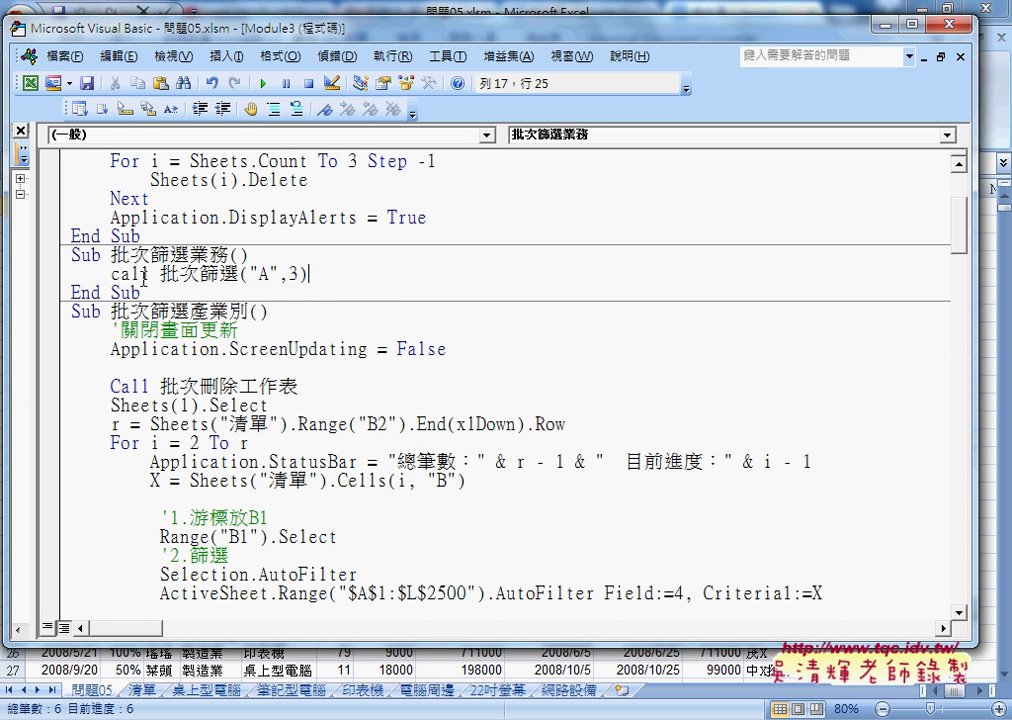
{"action": "left_click", "coordinate": [220, 330]}
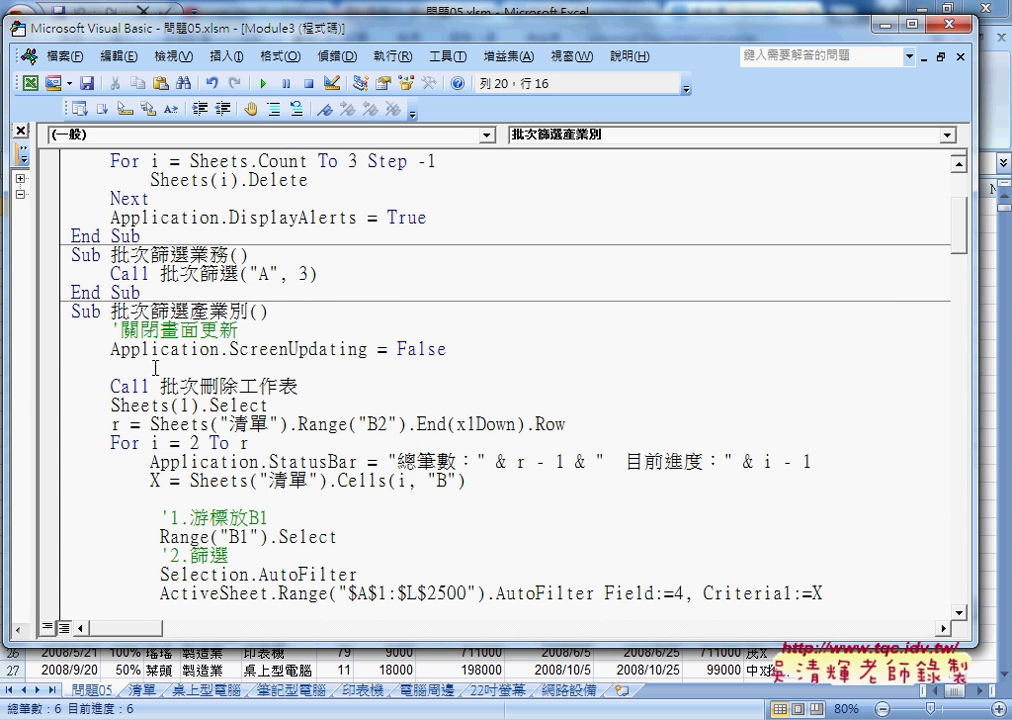
{"action": "left_click", "coordinate": [55, 331]}
{"action": "scroll", "coordinate": [102, 355], "scroll_direction": "down", "scroll_amount": 3}
{"action": "scroll", "coordinate": [103, 357], "scroll_direction": "down", "scroll_amount": 3}
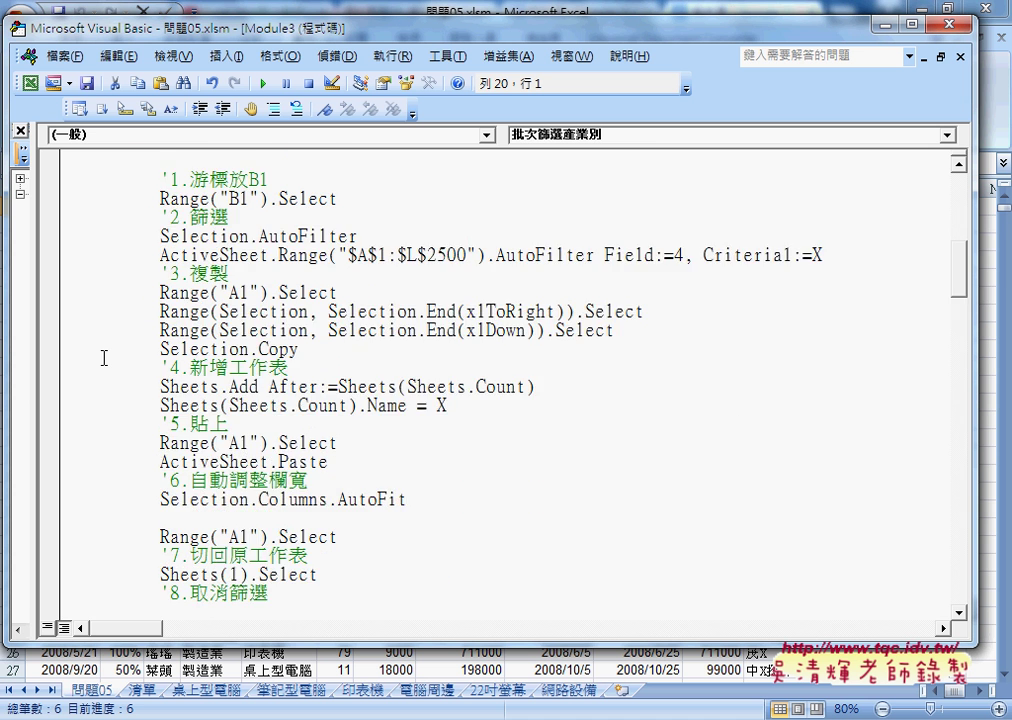
{"action": "scroll", "coordinate": [103, 357], "scroll_direction": "down", "scroll_amount": 4}
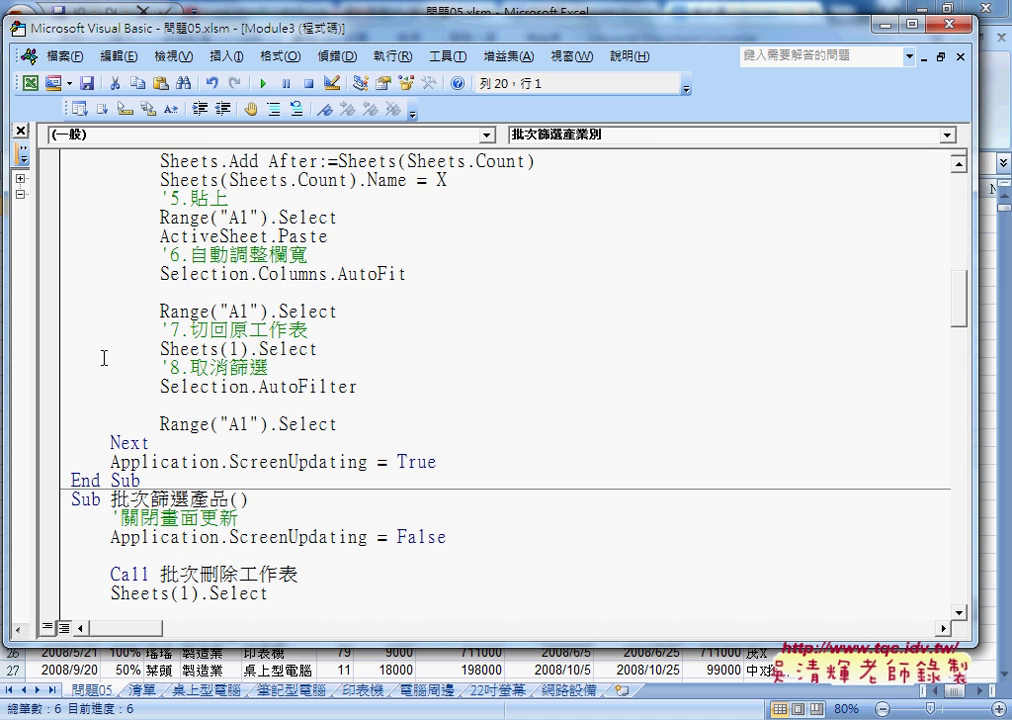
Step: Delete the old body of 批次篩選產業別, including the comment and ScreenUpdating lines
{"action": "left_click", "coordinate": [55, 466], "text": "shift"}
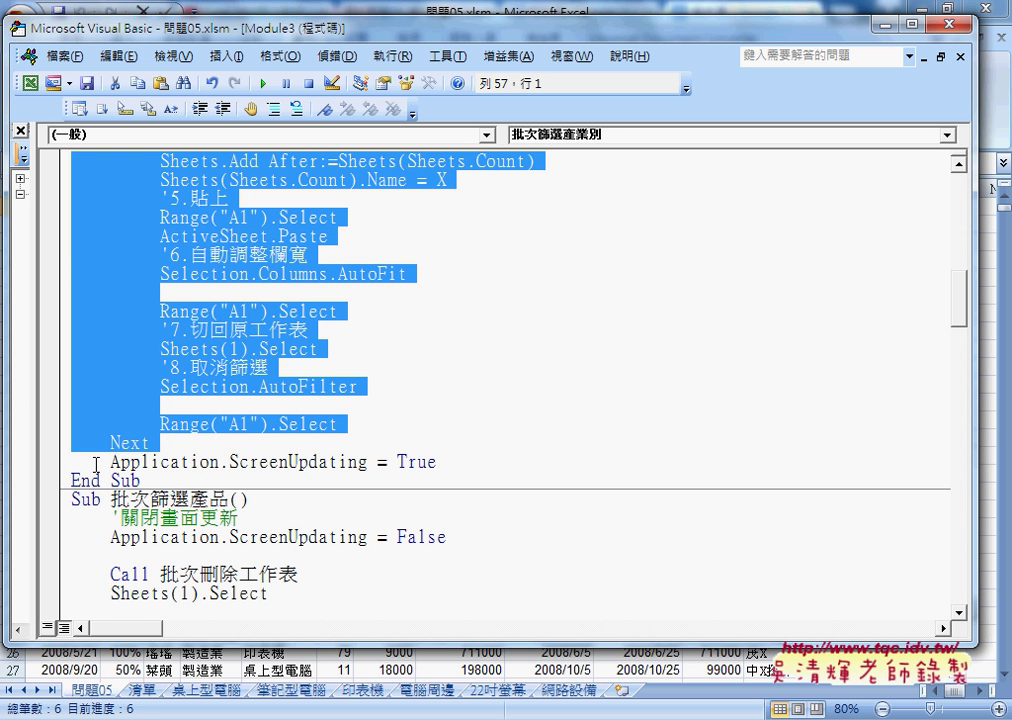
{"action": "key", "text": "Delete"}
{"action": "scroll", "coordinate": [339, 243], "scroll_direction": "up", "scroll_amount": 2}
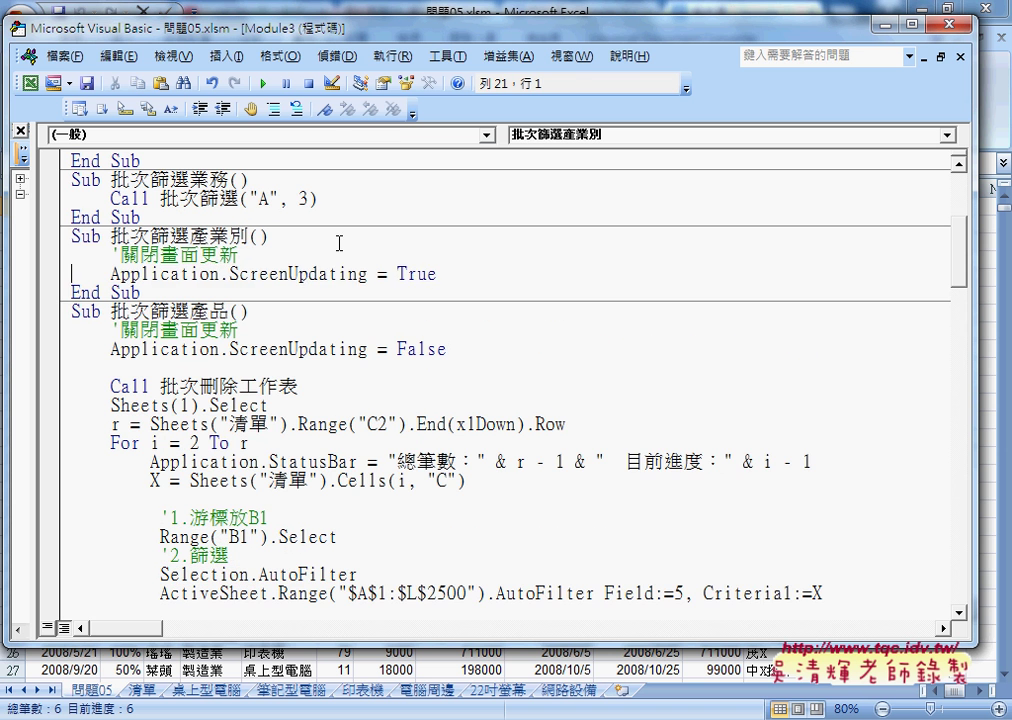
{"action": "left_click_drag", "start_coordinate": [440, 274], "coordinate": [57, 263]}
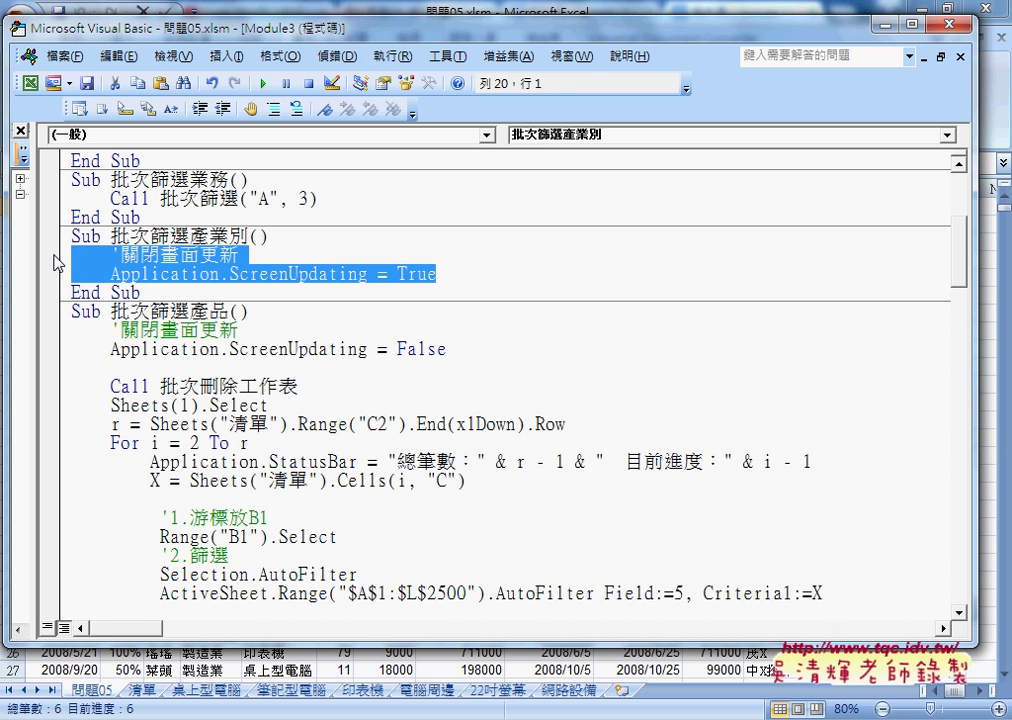
{"action": "key", "text": "Delete"}
Step: Copy the Call line into 批次篩選產業別 and change it to Call 批次篩選("B", 4)
{"action": "left_click_drag", "start_coordinate": [317, 199], "coordinate": [85, 204]}
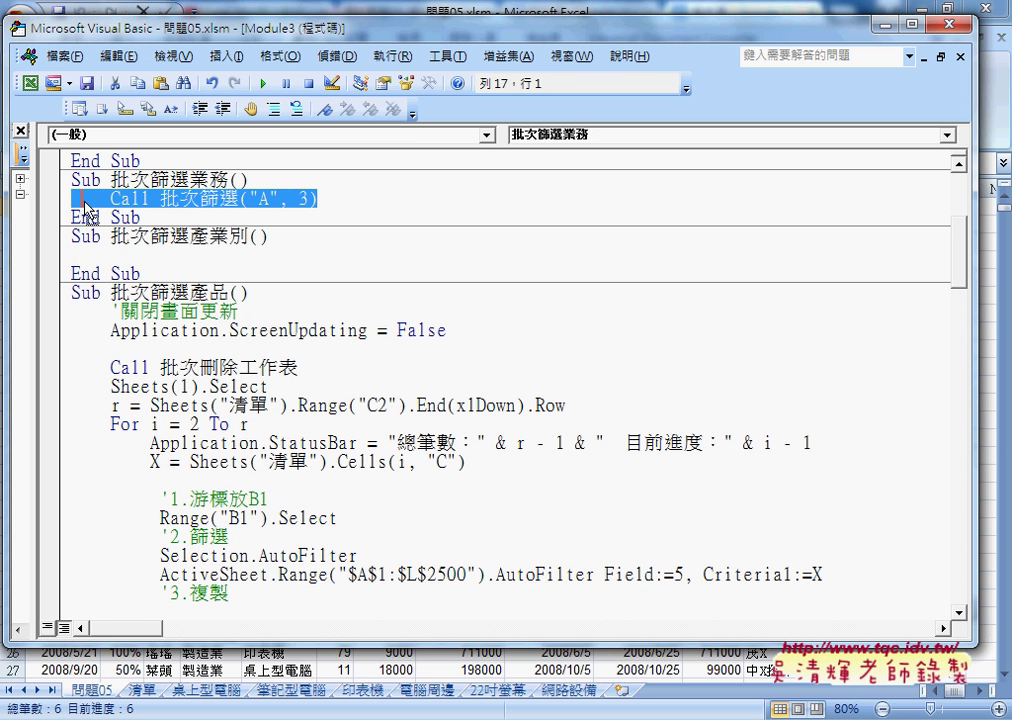
{"action": "key", "text": "ctrl+c"}
{"action": "left_click", "coordinate": [75, 254]}
{"action": "key", "text": "ctrl+v"}
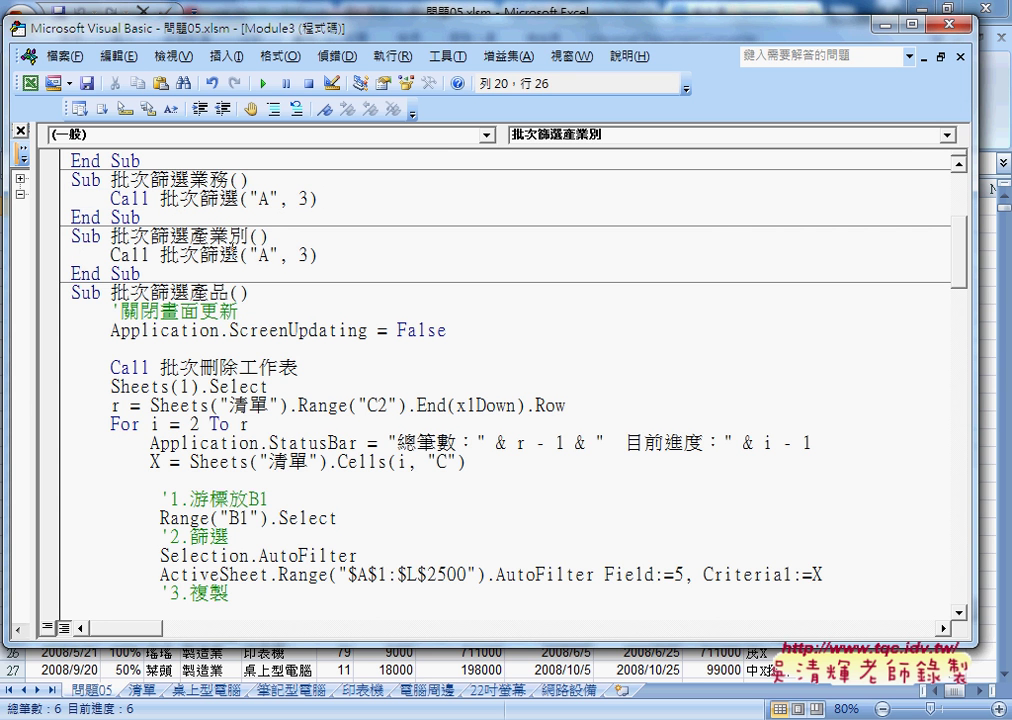
{"action": "mouse_move", "coordinate": [189, 236]}
{"action": "left_mouse_down"}
{"action": "mouse_move", "coordinate": [248, 236]}
{"action": "mouse_move", "coordinate": [259, 255]}
{"action": "left_mouse_up"}
{"action": "type", "text": "B"}
{"action": "left_click_drag", "start_coordinate": [297, 255], "coordinate": [309, 254]}
{"action": "type", "text": "4"}
Step: Select and remove the old body of 批次篩選產品
{"action": "left_click_drag", "start_coordinate": [56, 318], "coordinate": [56, 498]}
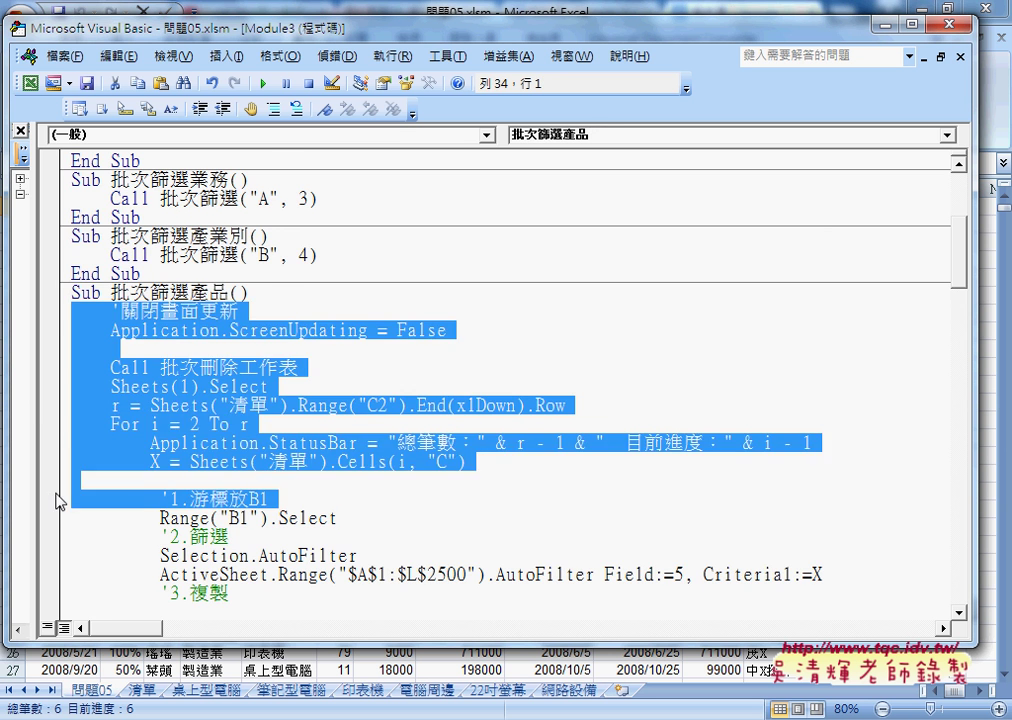
{"action": "scroll", "coordinate": [125, 400], "scroll_direction": "down", "scroll_amount": 4}
{"action": "scroll", "coordinate": [125, 400], "scroll_direction": "down", "scroll_amount": 3}
{"action": "scroll", "coordinate": [162, 500], "scroll_direction": "down", "scroll_amount": 2}
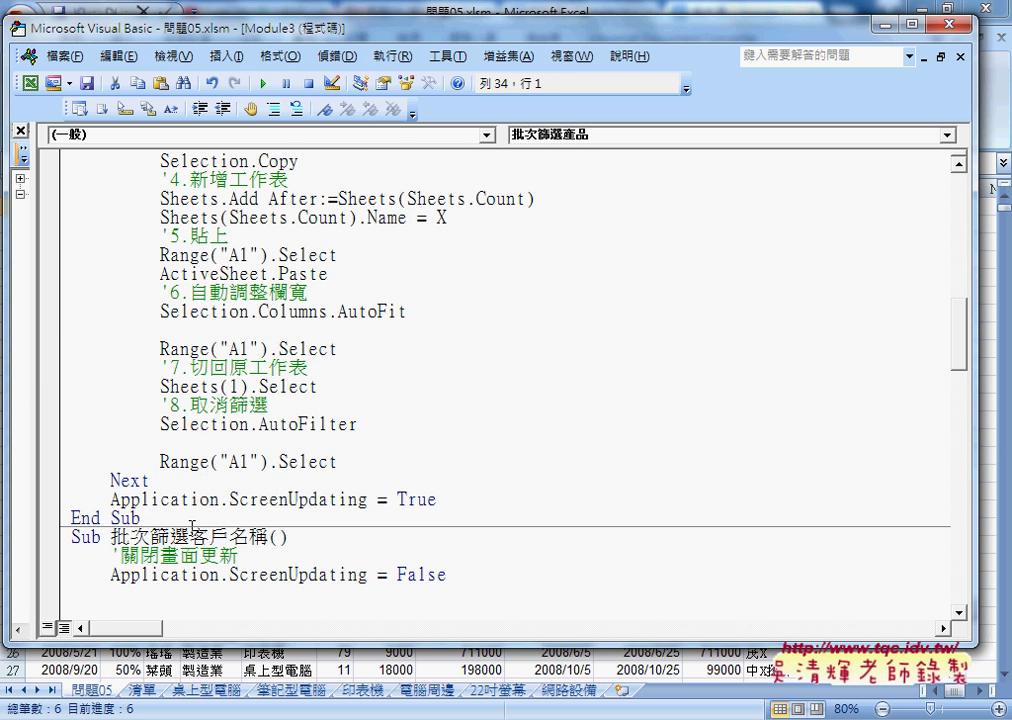
{"action": "left_click", "coordinate": [457, 500], "text": "shift"}
{"action": "key", "text": "Left"}
{"action": "scroll", "coordinate": [545, 490], "scroll_direction": "up", "scroll_amount": 3}
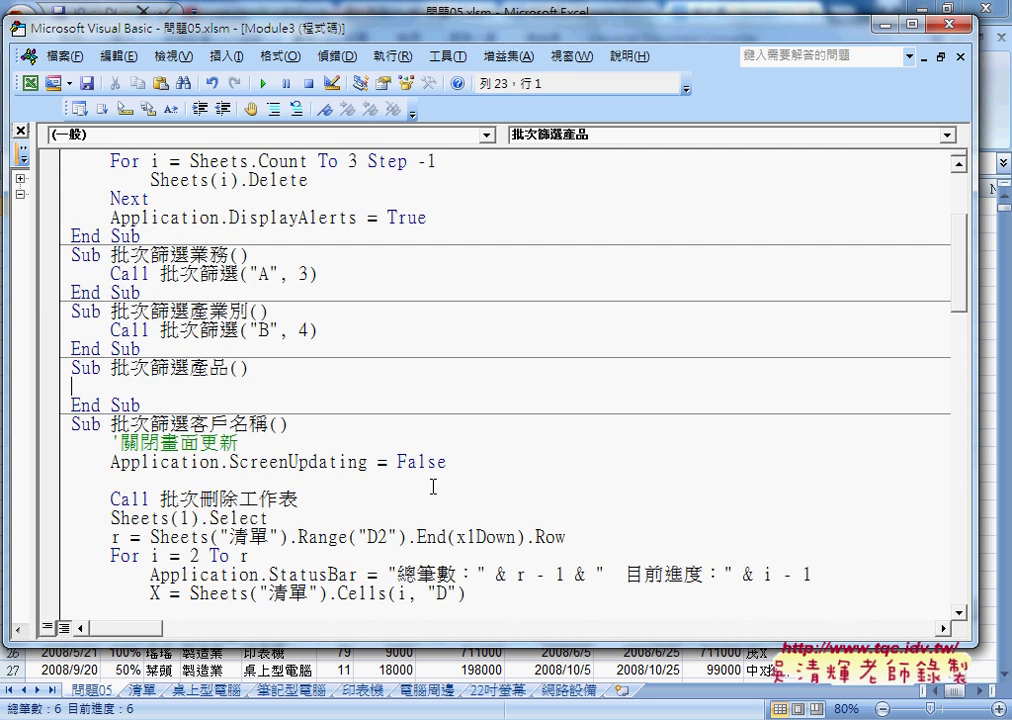
Step: Copy the Call line into 批次篩選產品 and change it to Call 批次篩選("C", 5)
{"action": "left_click_drag", "start_coordinate": [343, 330], "coordinate": [52, 327]}
{"action": "key", "text": "ctrl+c"}
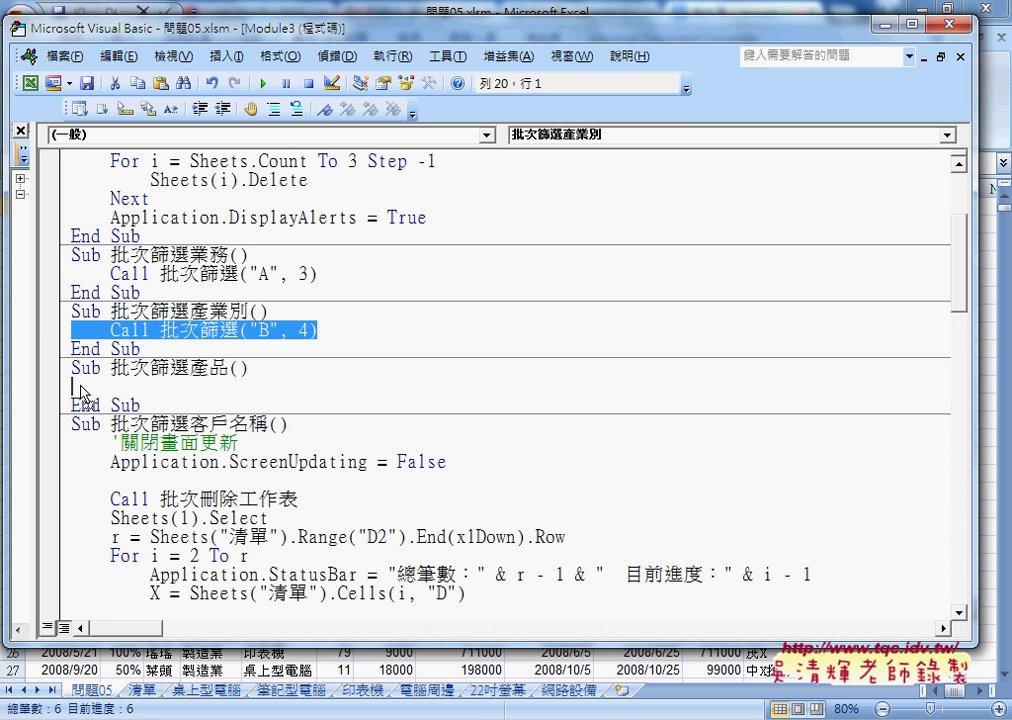
{"action": "left_click", "coordinate": [75, 387]}
{"action": "key", "text": "ctrl+v"}
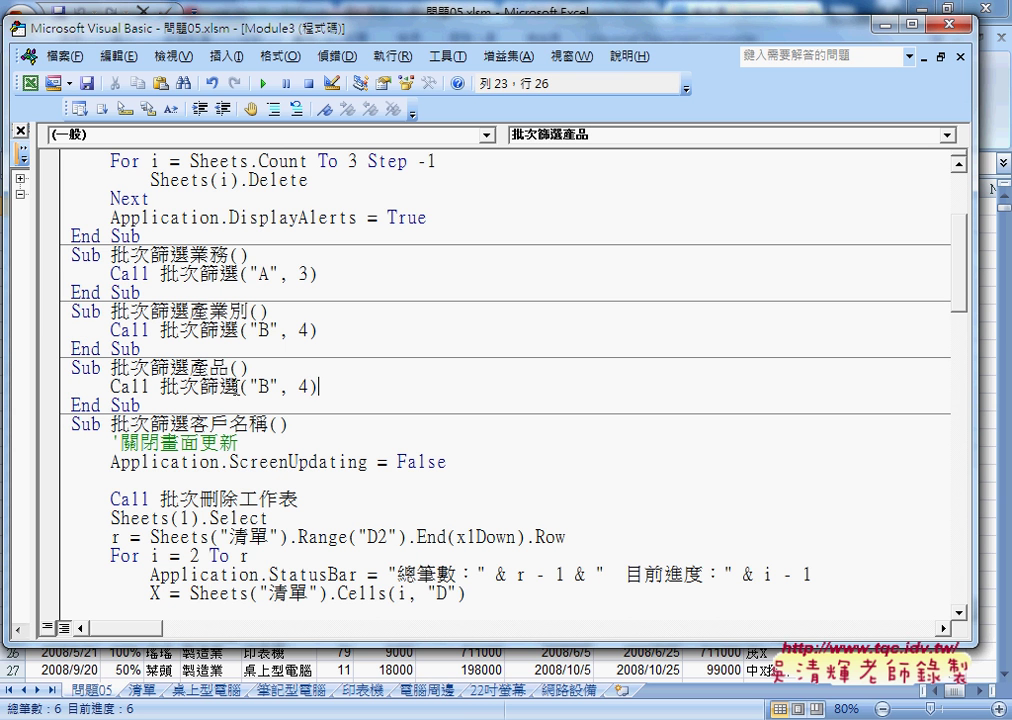
{"action": "double_click", "coordinate": [263, 385]}
{"action": "type", "text": "C"}
{"action": "left_click", "coordinate": [303, 387]}
{"action": "double_click", "coordinate": [304, 387]}
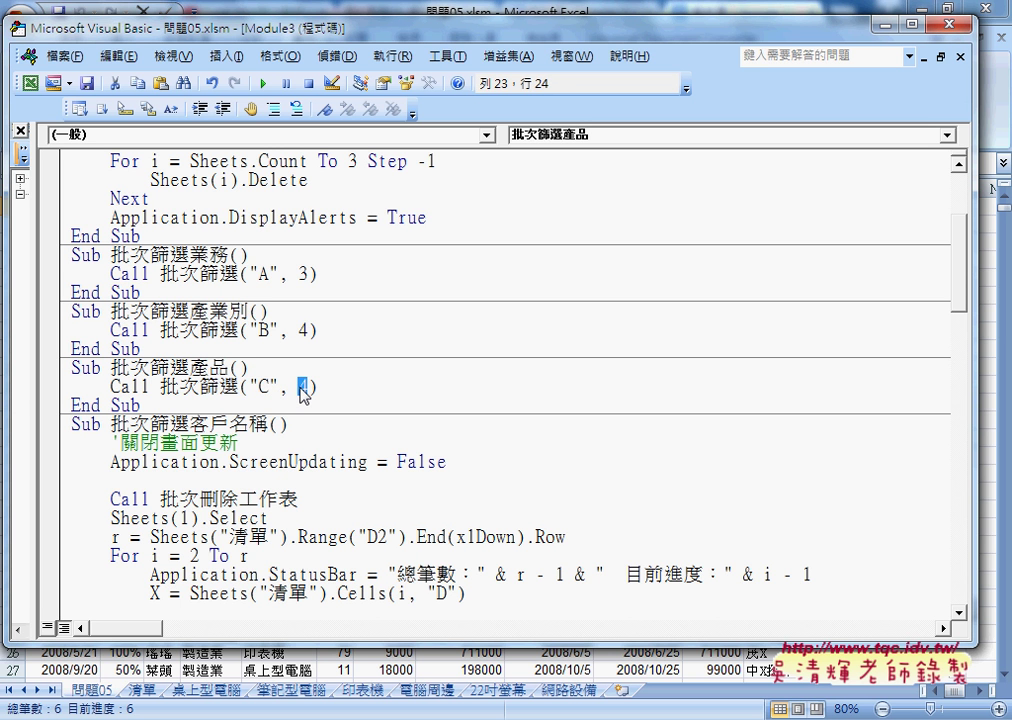
{"action": "type", "text": "5"}
{"action": "scroll", "coordinate": [243, 327], "scroll_direction": "down", "scroll_amount": 2}
Step: Delete the old body of 批次篩選客戶名稱, including the leftover comment and ScreenUpdating lines
{"action": "left_click", "coordinate": [58, 336]}
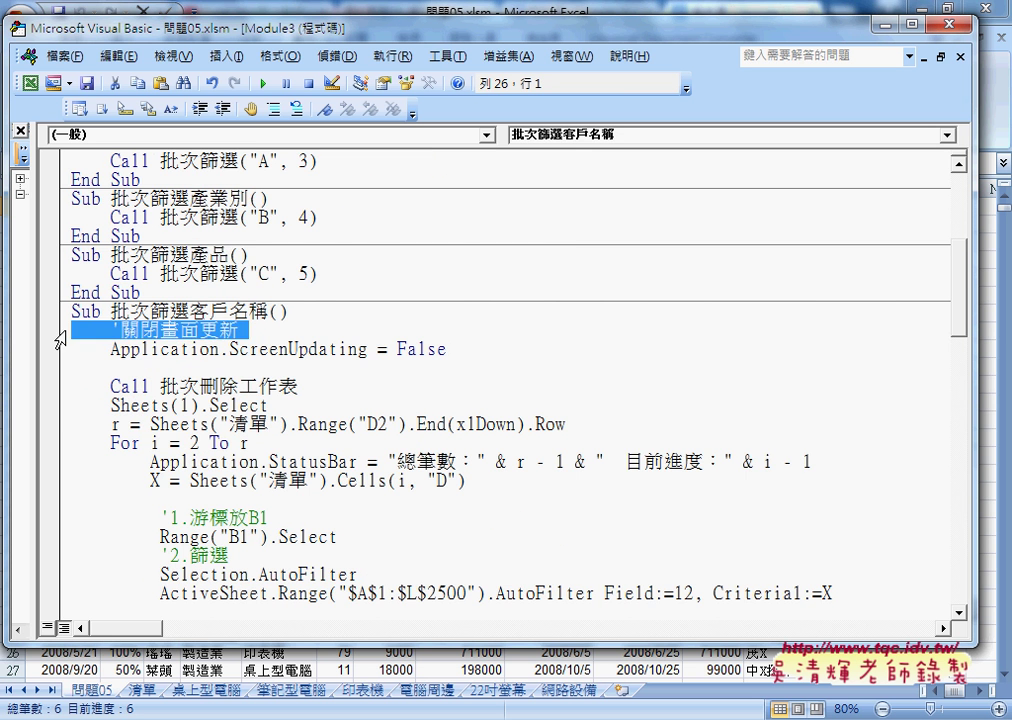
{"action": "scroll", "coordinate": [70, 300], "scroll_direction": "down", "scroll_amount": 5}
{"action": "scroll", "coordinate": [73, 380], "scroll_direction": "down", "scroll_amount": 3}
{"action": "scroll", "coordinate": [73, 400], "scroll_direction": "down", "scroll_amount": 1}
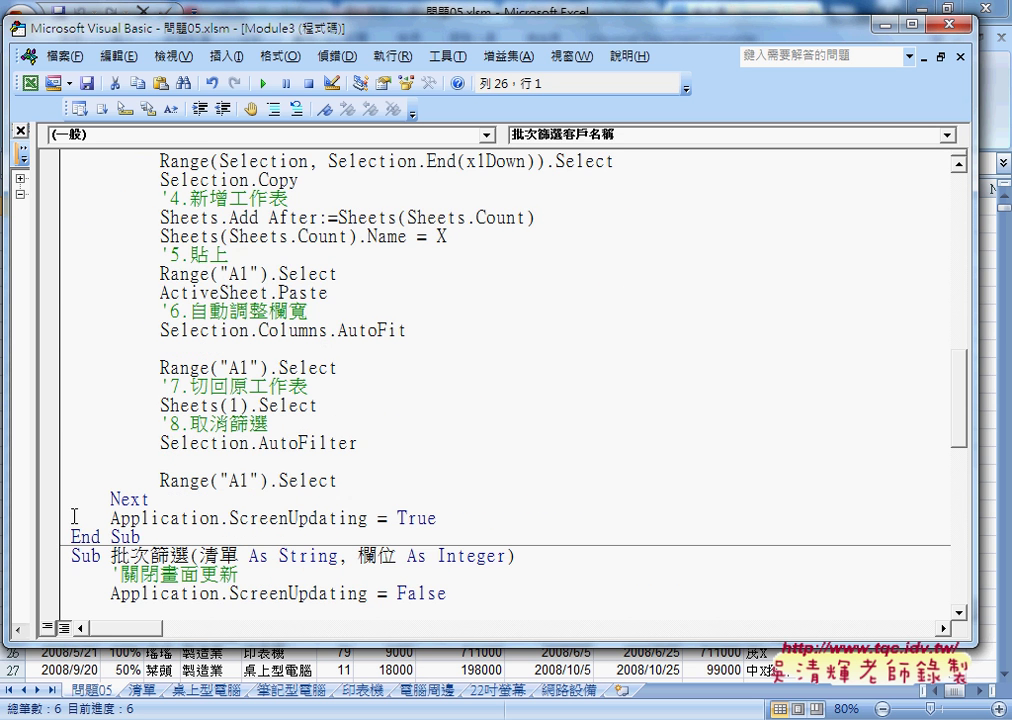
{"action": "left_click", "coordinate": [73, 517], "text": "shift"}
{"action": "key", "text": "Delete"}
{"action": "scroll", "coordinate": [364, 368], "scroll_direction": "up", "scroll_amount": 2}
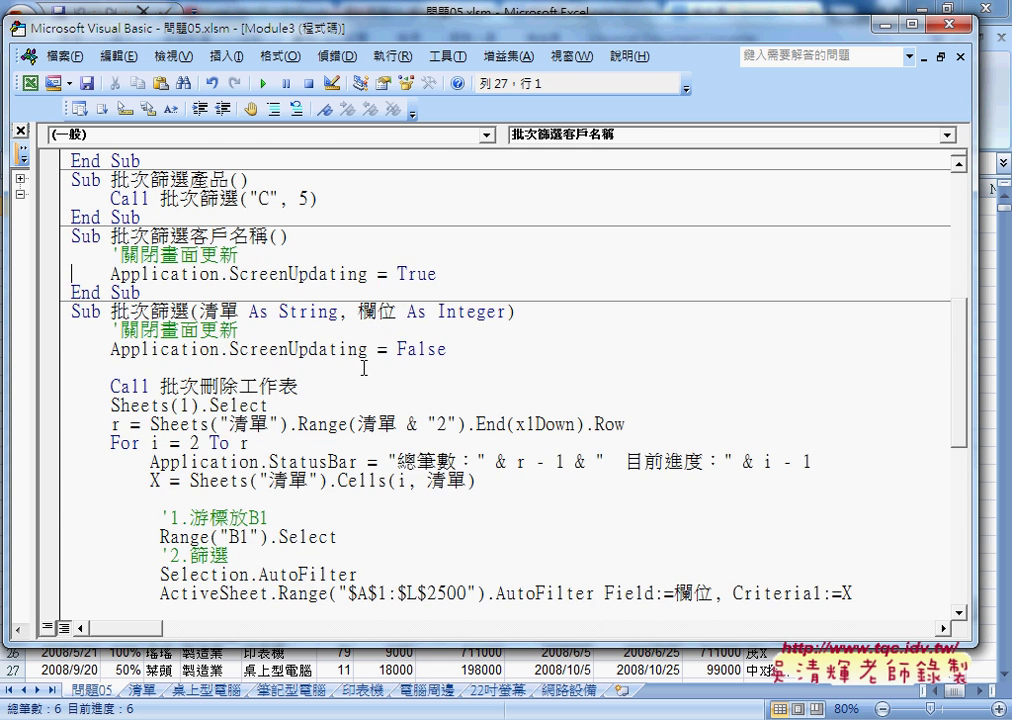
{"action": "scroll", "coordinate": [364, 368], "scroll_direction": "up", "scroll_amount": 2}
{"action": "left_click_drag", "start_coordinate": [438, 386], "coordinate": [50, 376]}
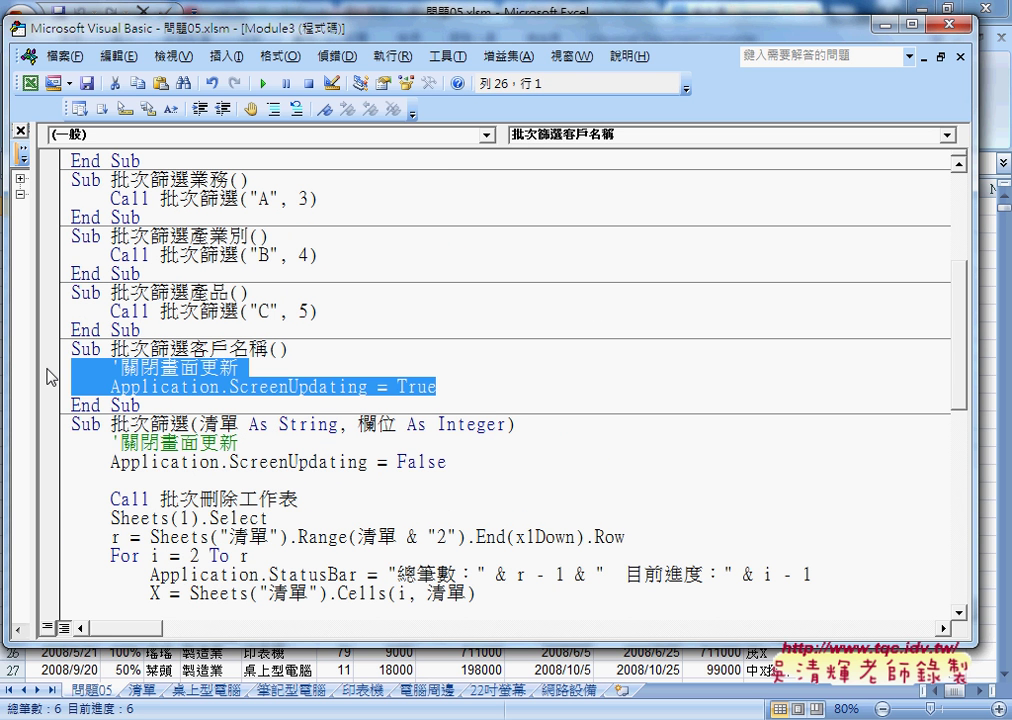
{"action": "key", "text": "Delete"}
Step: Copy the Call 批次篩選("C", 5) line into the sub and change it to Call 批次篩選("D", 12)
{"action": "left_click_drag", "start_coordinate": [320, 312], "coordinate": [71, 312]}
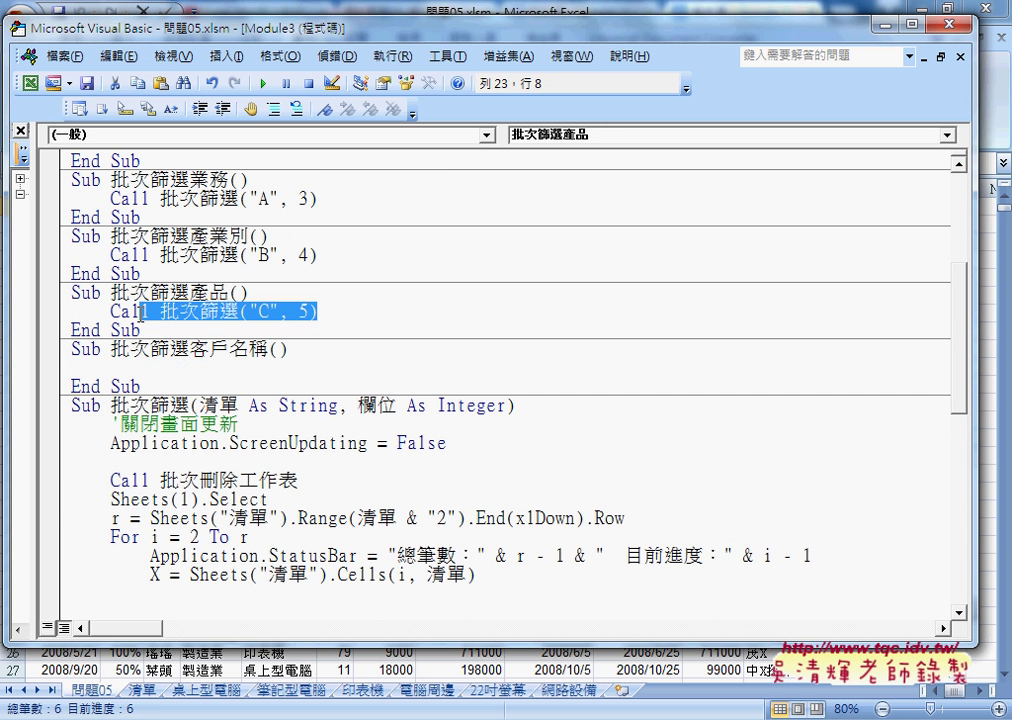
{"action": "key", "text": "ctrl+c"}
{"action": "left_click", "coordinate": [73, 368]}
{"action": "key", "text": "ctrl+v"}
{"action": "left_click", "coordinate": [261, 368]}
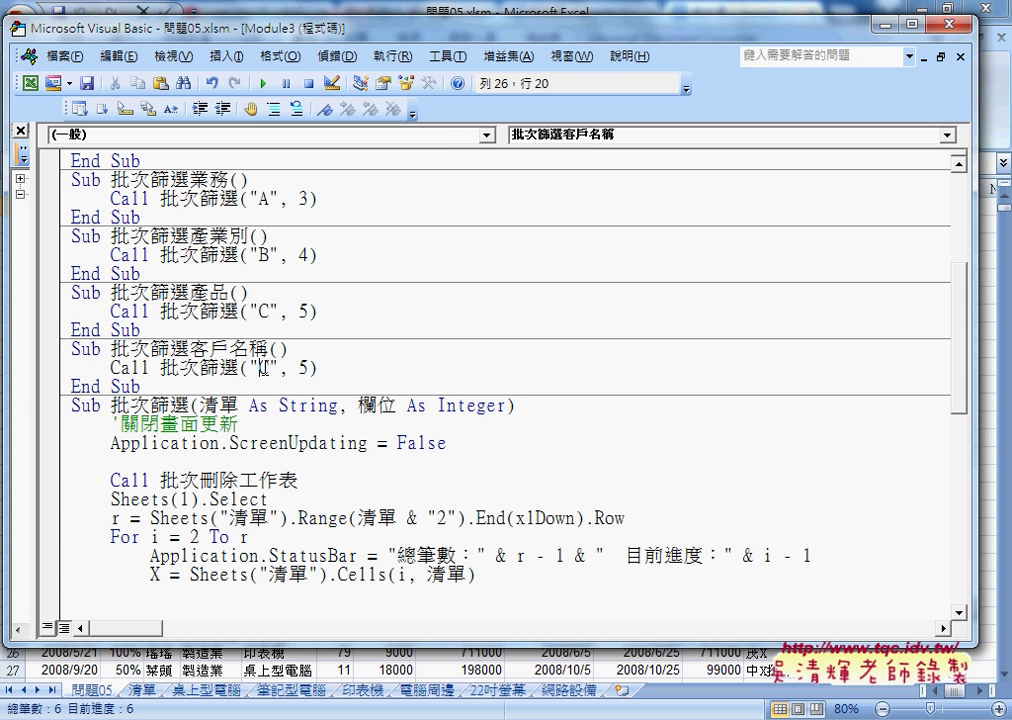
{"action": "double_click", "coordinate": [263, 368]}
{"action": "type", "text": "D"}
{"action": "left_click", "coordinate": [308, 368]}
{"action": "double_click", "coordinate": [305, 368]}
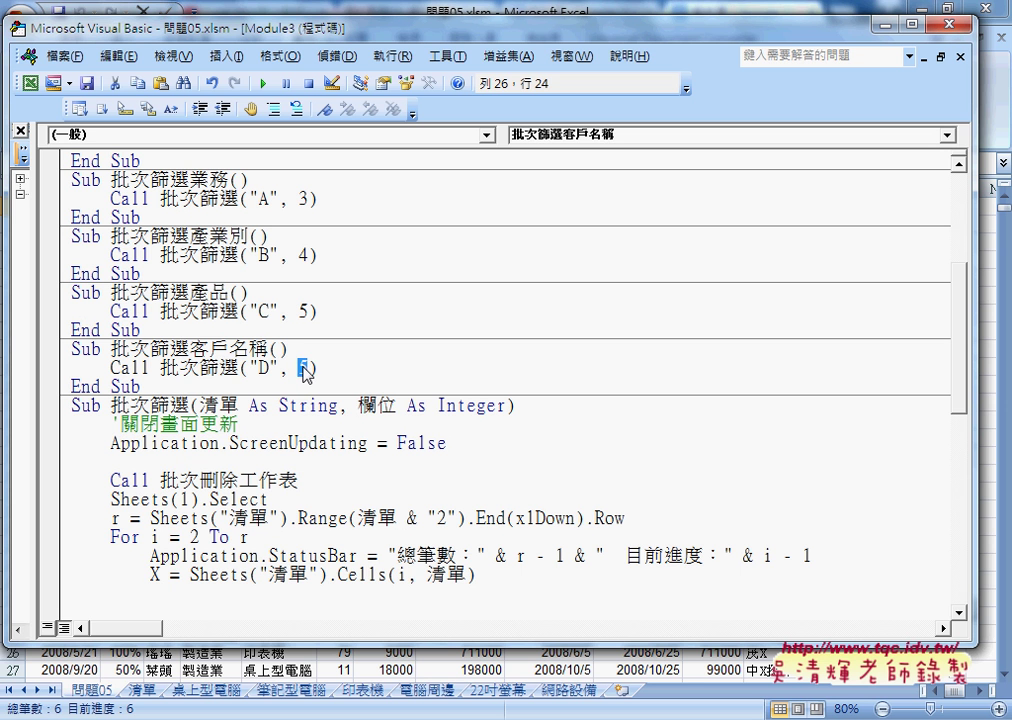
{"action": "type", "text": "12"}
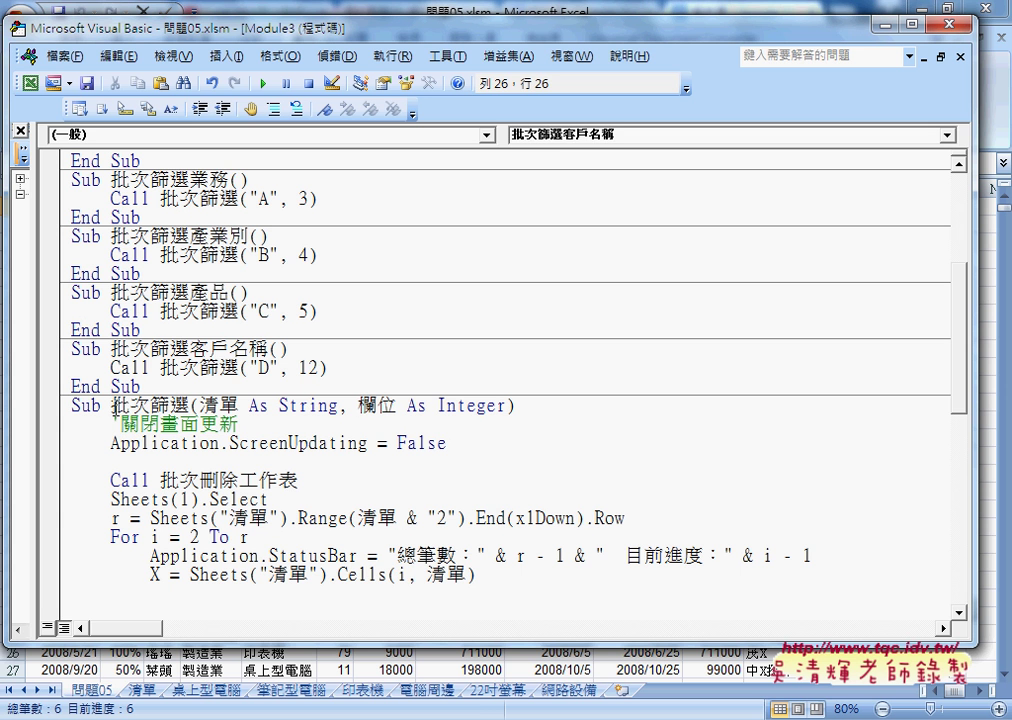
{"action": "left_click_drag", "start_coordinate": [110, 405], "coordinate": [190, 405]}
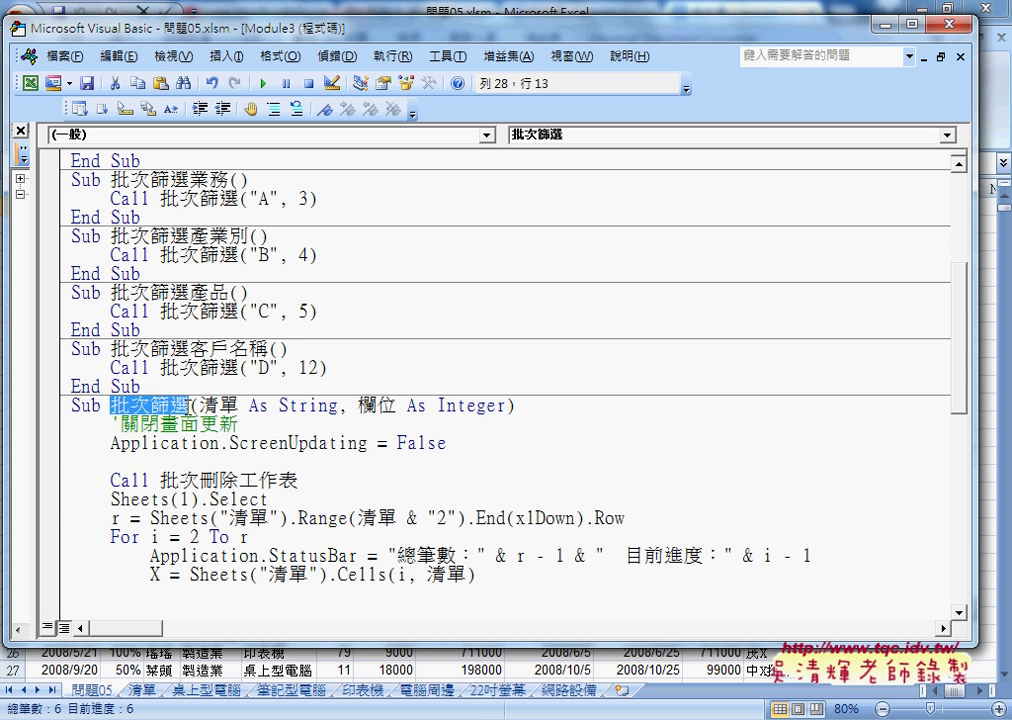
{"action": "left_click_drag", "start_coordinate": [73, 180], "coordinate": [203, 379]}
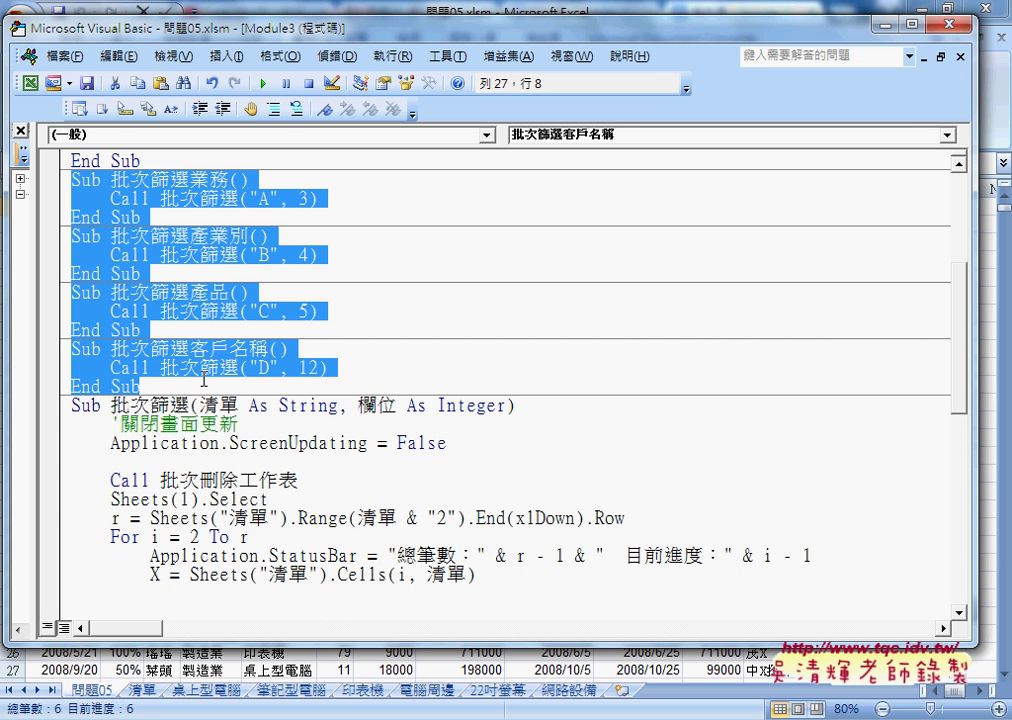
Step: Toggle breakpoints on Call 批次篩選 ("A",3), ("B",4), ("C",5), ("D",12) and Application.ScreenUpdating = False
{"action": "left_click", "coordinate": [141, 273]}
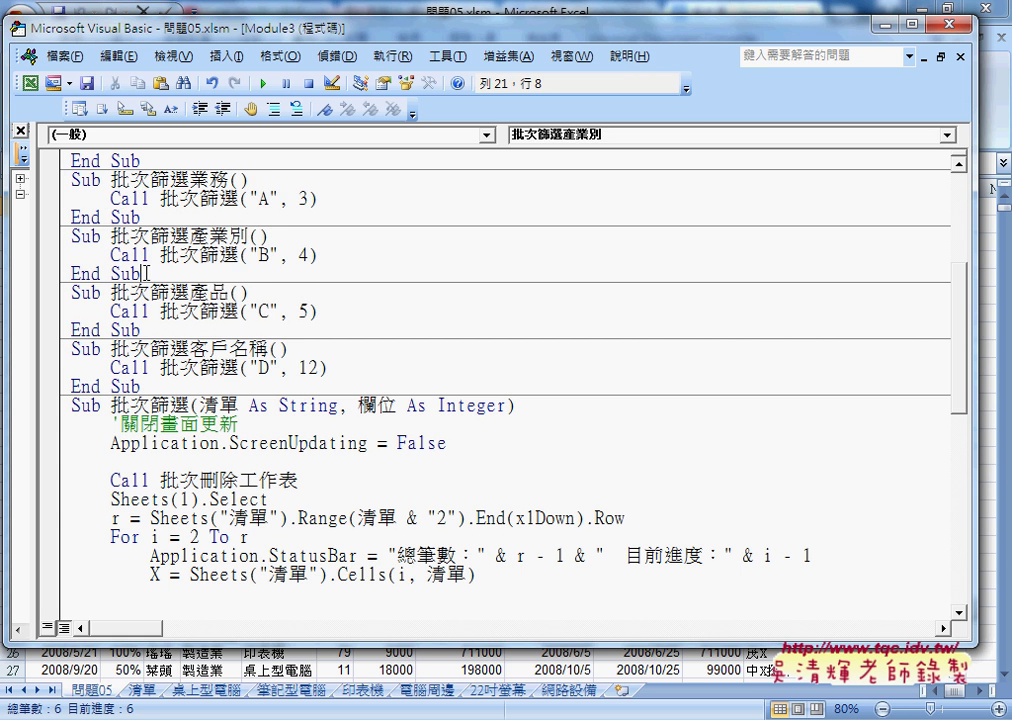
{"action": "left_click", "coordinate": [56, 199]}
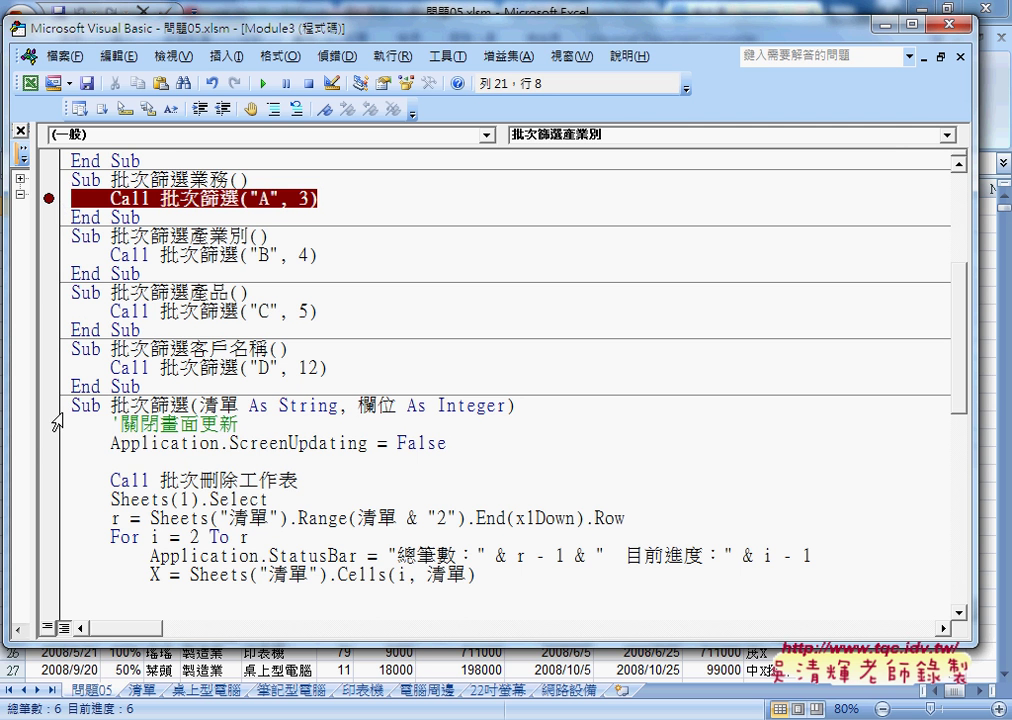
{"action": "left_click", "coordinate": [50, 443]}
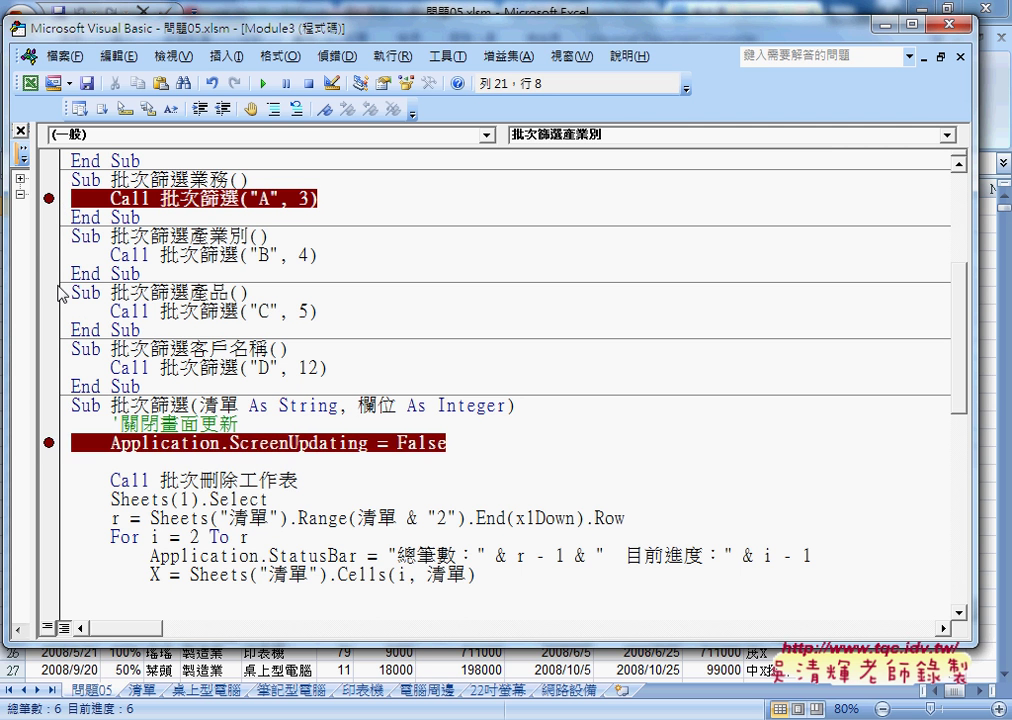
{"action": "left_click", "coordinate": [50, 254]}
{"action": "left_click", "coordinate": [49, 311]}
{"action": "left_click", "coordinate": [49, 368]}
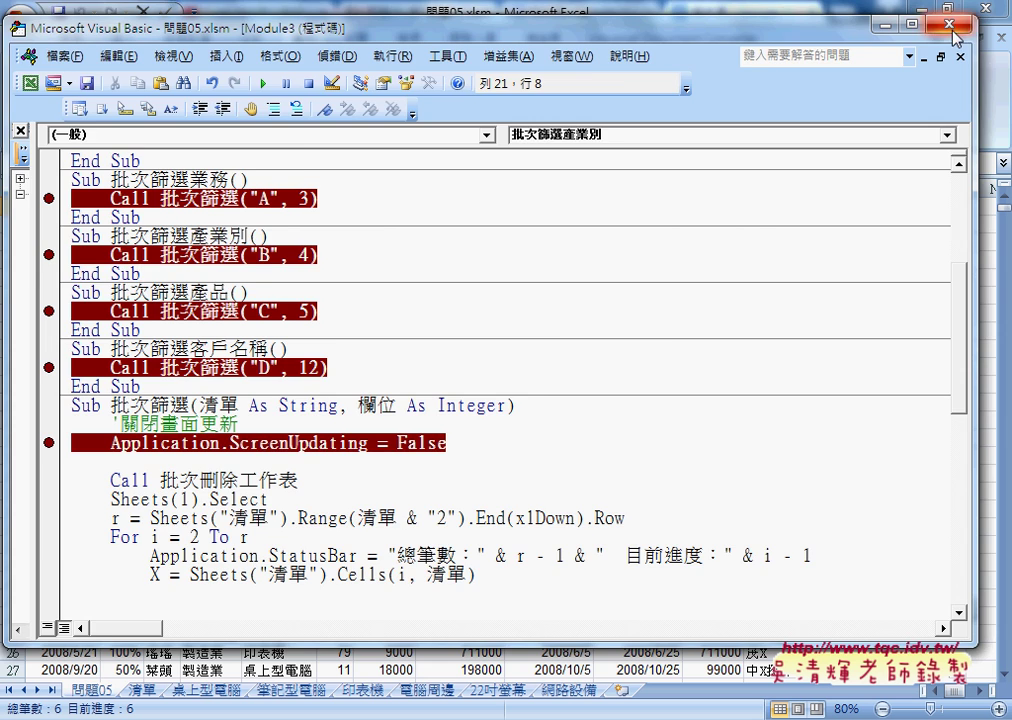
Step: Start the 批次篩選業務 macro and step with F8 through the 批次刪除工作表 sheet deletion
{"action": "left_click", "coordinate": [750, 9]}
{"action": "left_click", "coordinate": [900, 500]}
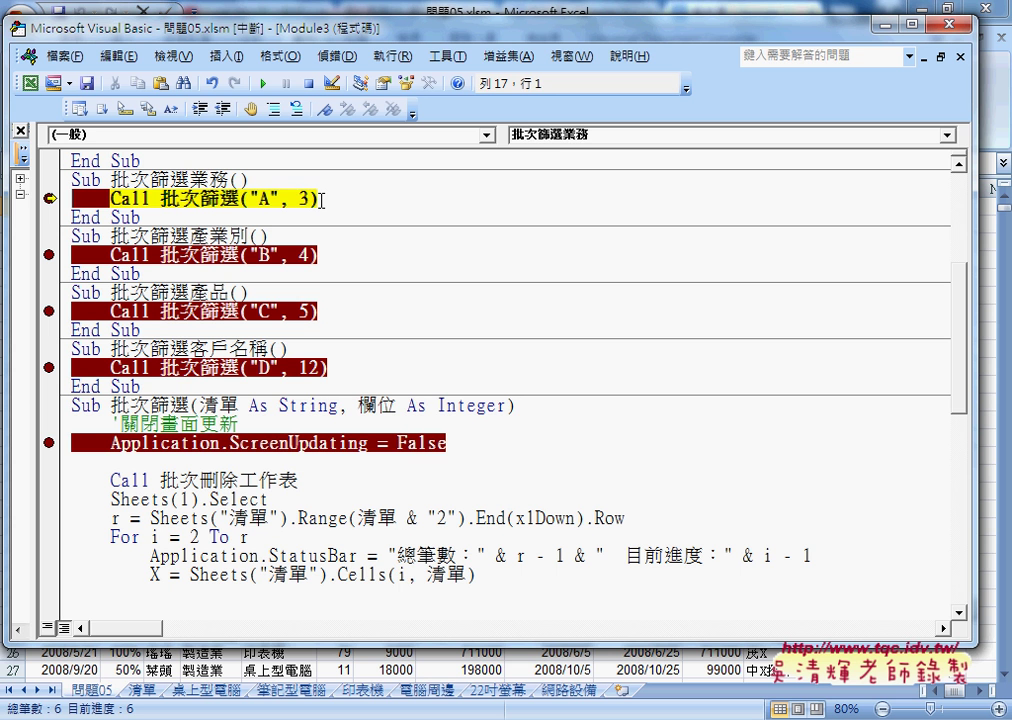
{"action": "key", "text": "F8"}
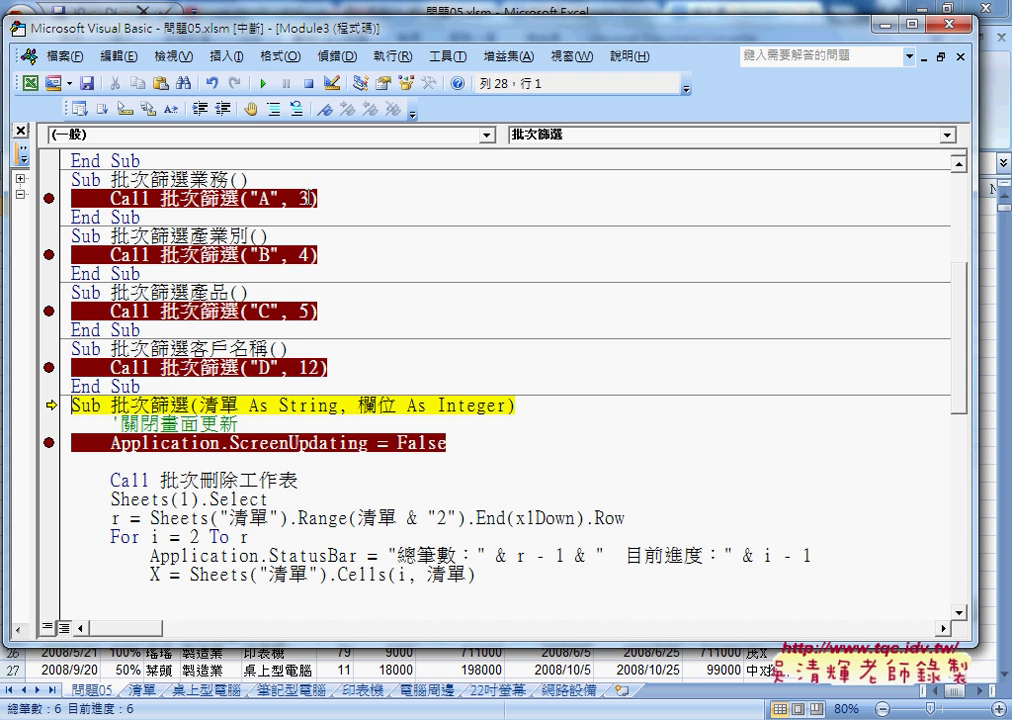
{"action": "mouse_move", "coordinate": [380, 410]}
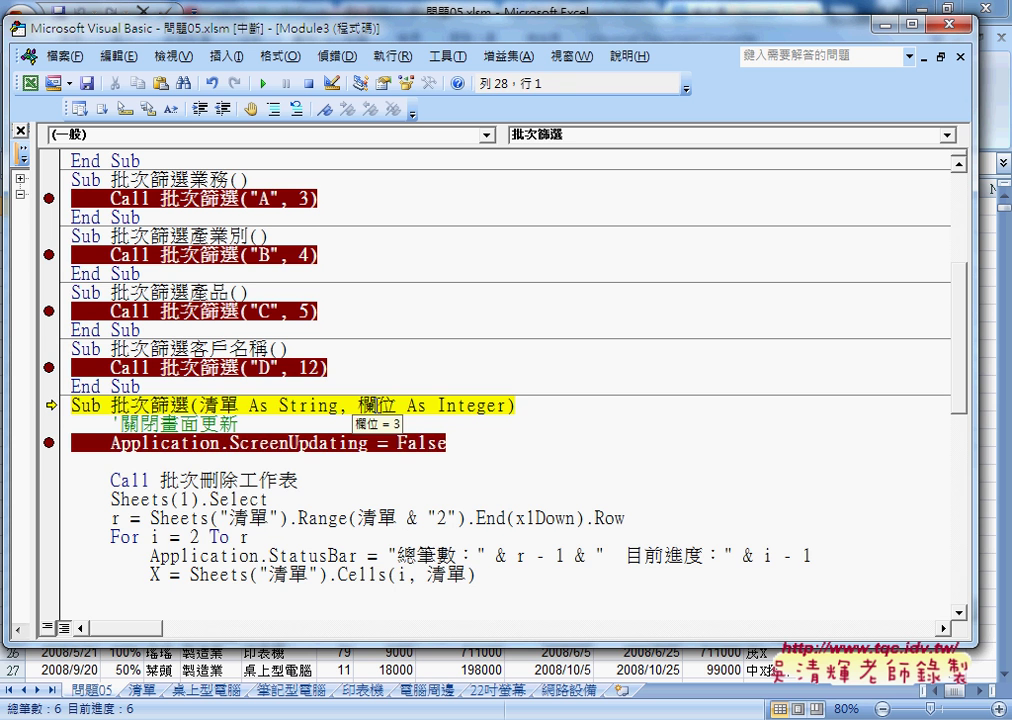
{"action": "key", "text": "F8"}
{"action": "key", "text": "F8"}
{"action": "key", "text": "F8"}
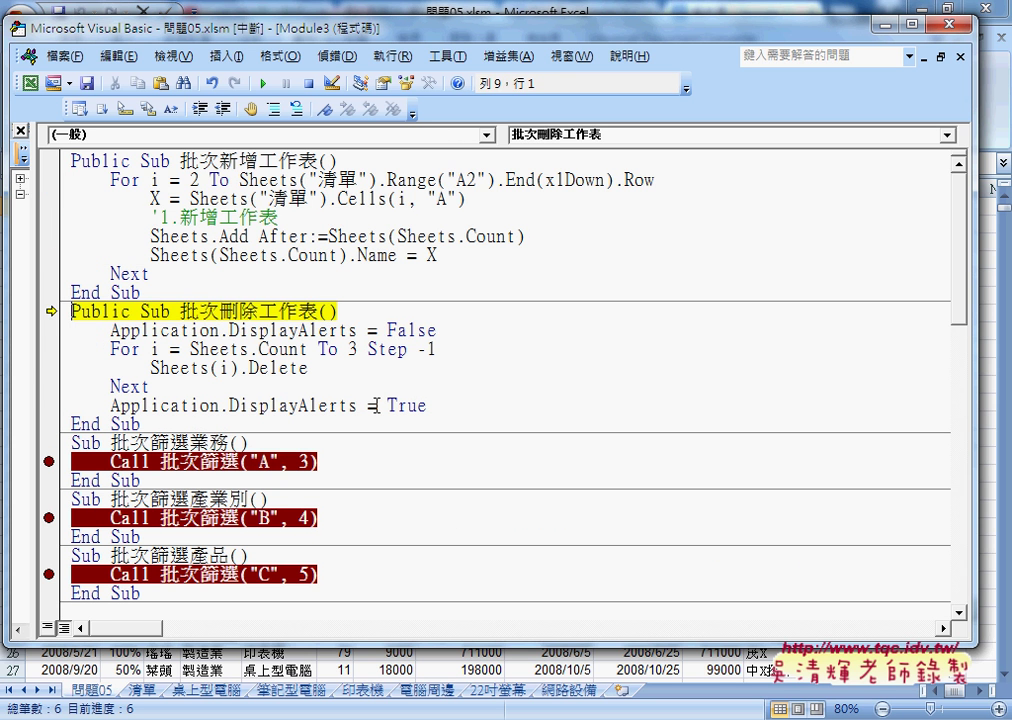
{"action": "key", "text": "F8"}
{"action": "key", "text": "F8"}
{"action": "key", "text": "F8"}
{"action": "key", "text": "F8"}
{"action": "key", "text": "F8"}
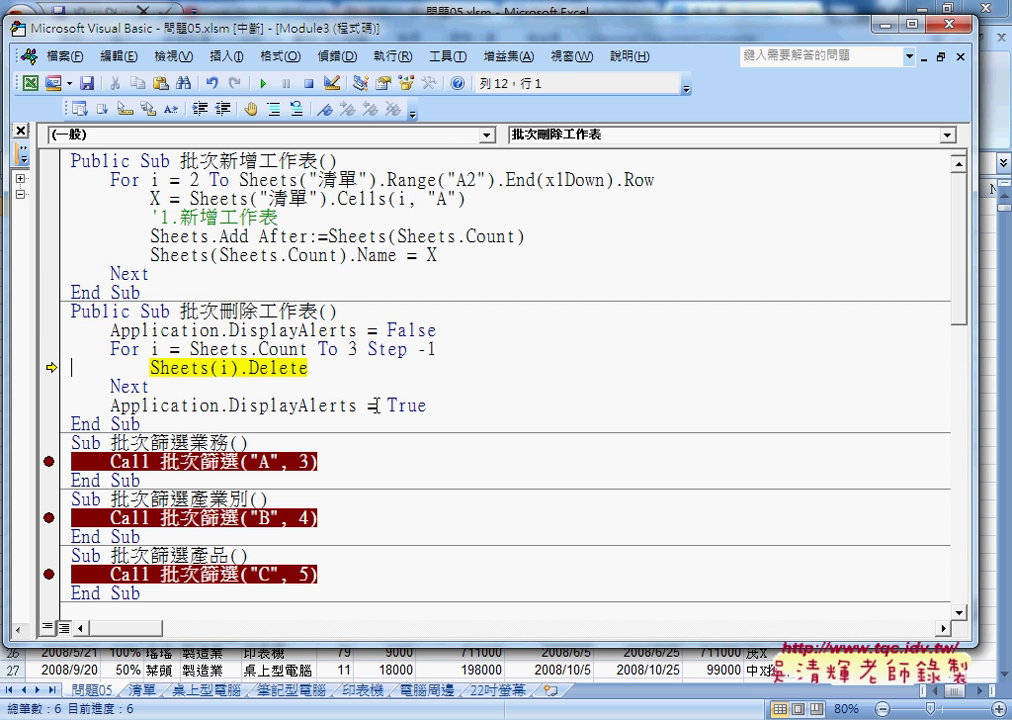
{"action": "key", "text": "F8"}
{"action": "key", "text": "F8"}
{"action": "key", "text": "F8"}
{"action": "key", "text": "F8"}
{"action": "key", "text": "F8"}
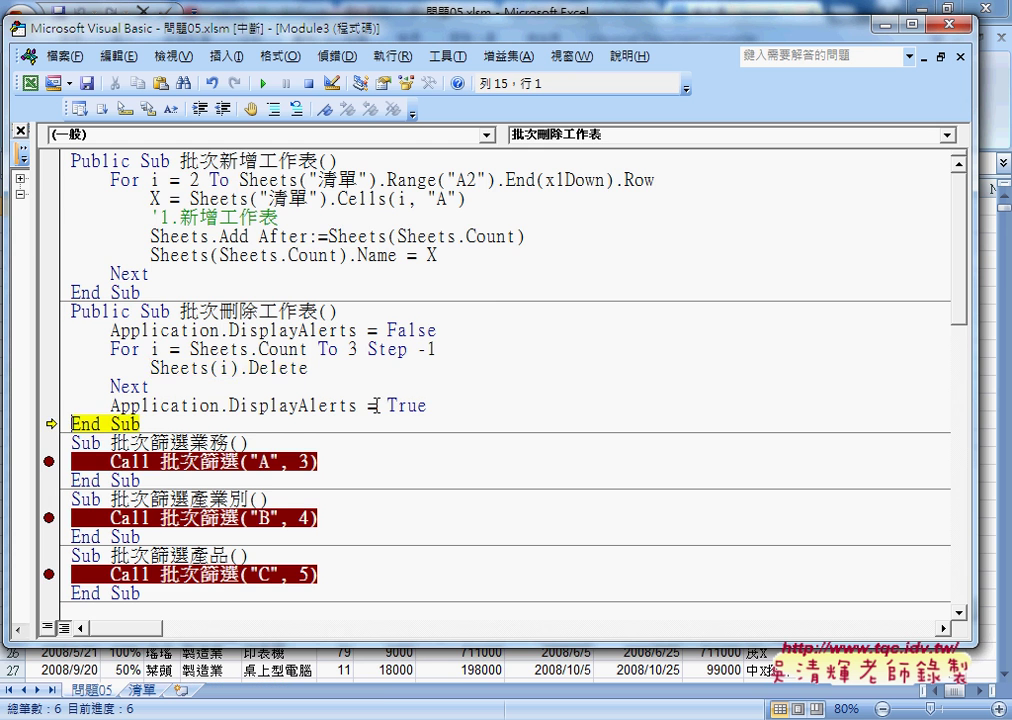
{"action": "key", "text": "F8"}
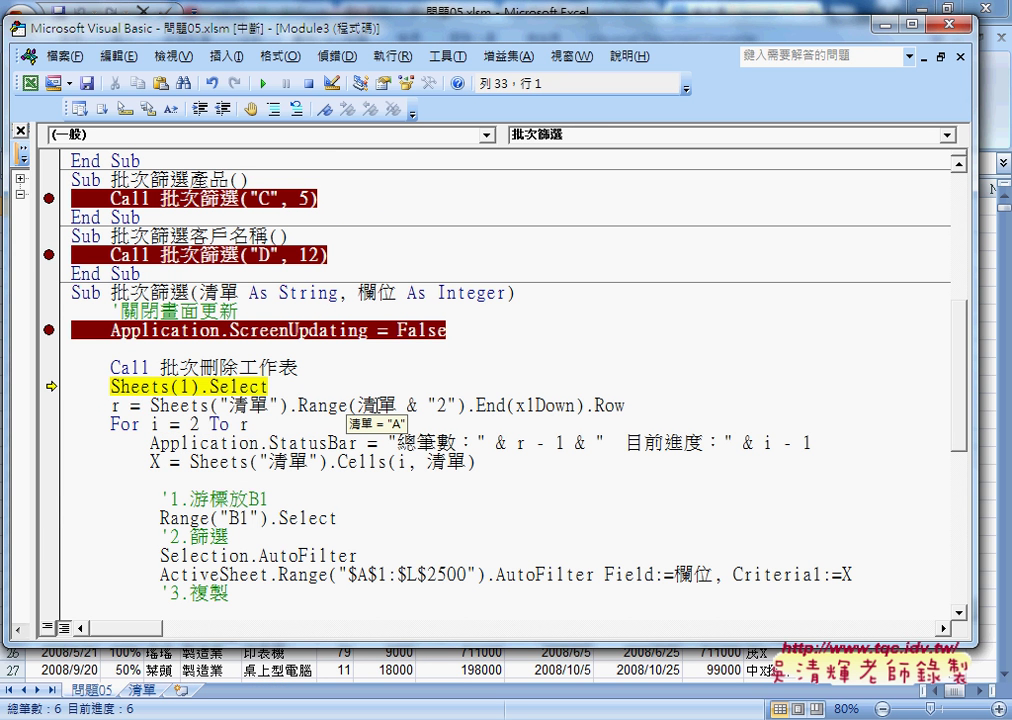
Step: Step through the row count, For loop and AutoFilter lines, then let the salesperson run finish
{"action": "key", "text": "F8"}
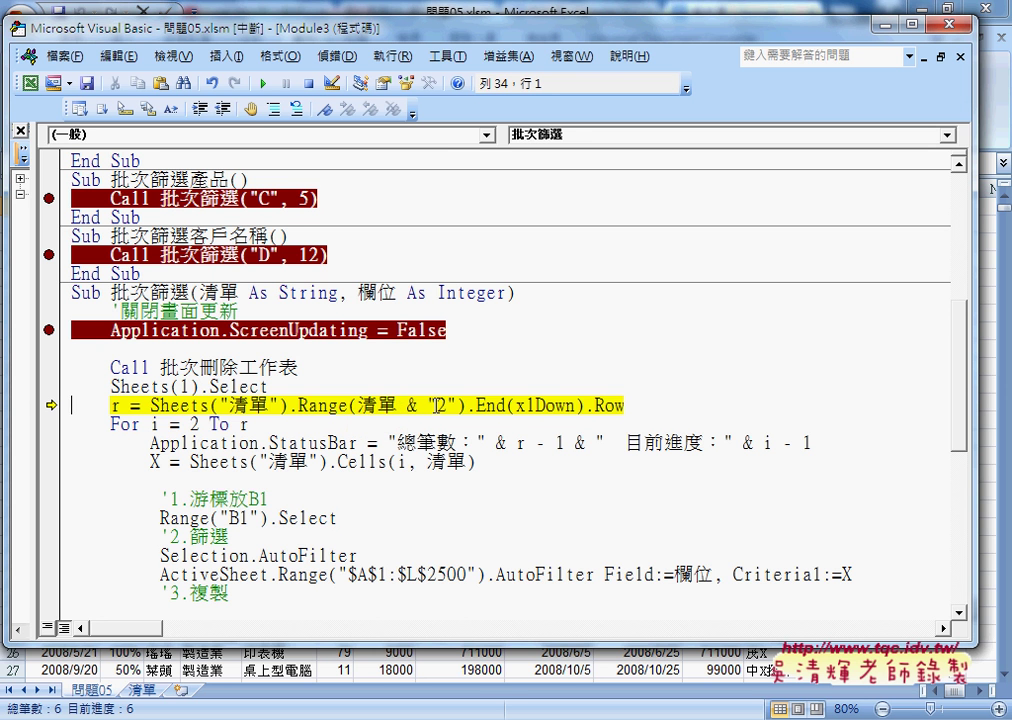
{"action": "key", "text": "F8"}
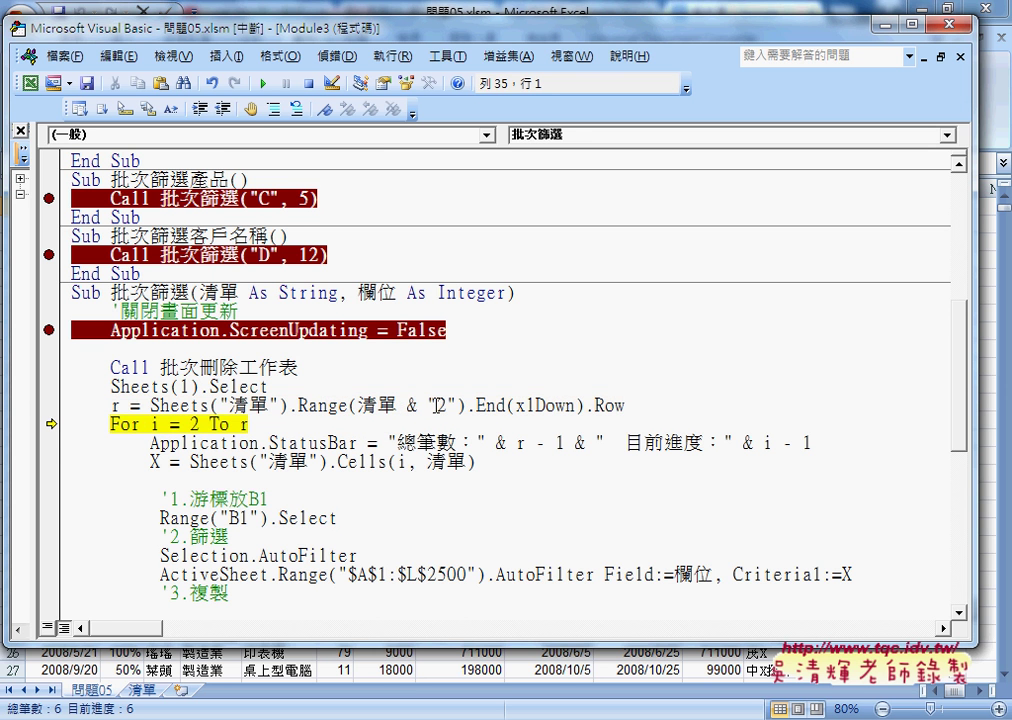
{"action": "key", "text": "F8"}
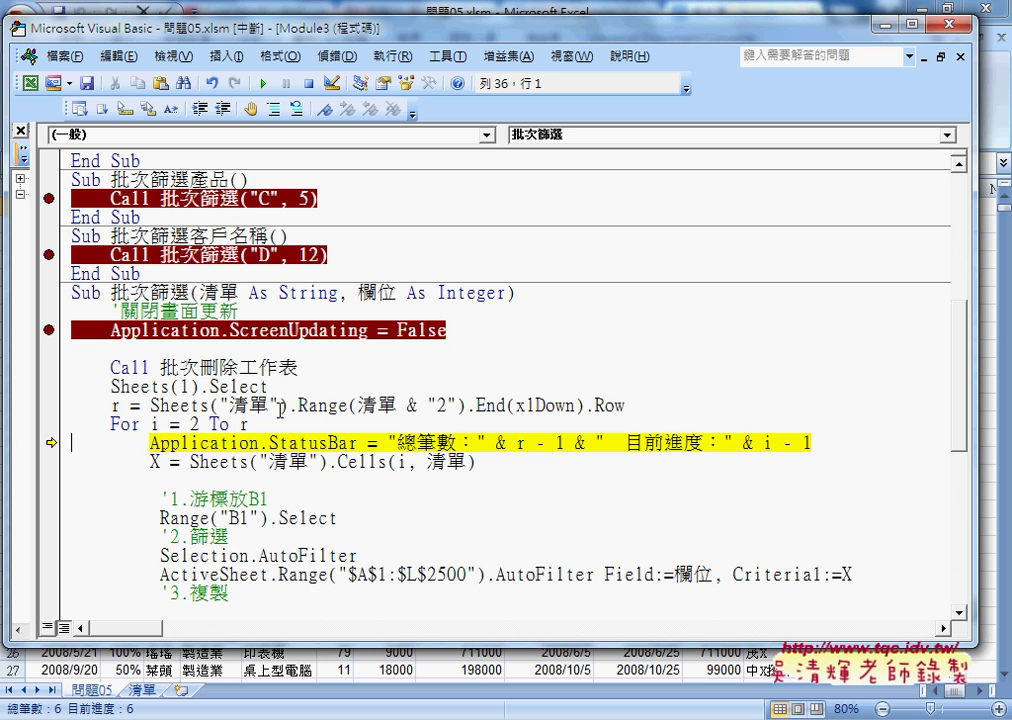
{"action": "mouse_move", "coordinate": [121, 404]}
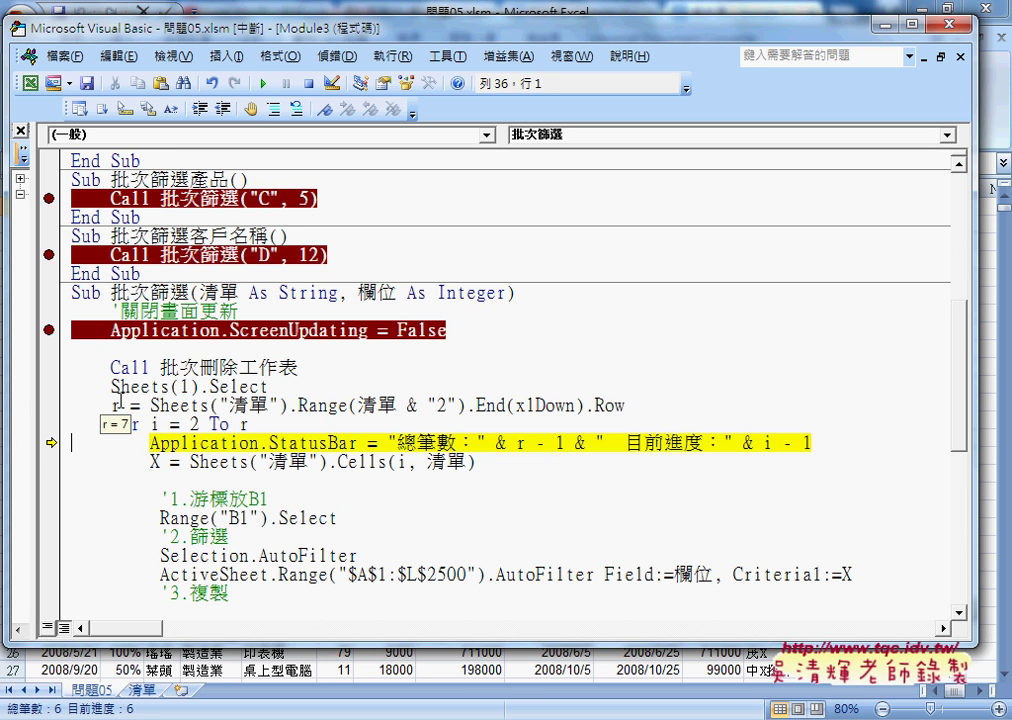
{"action": "key", "text": "F8"}
{"action": "key", "text": "F8"}
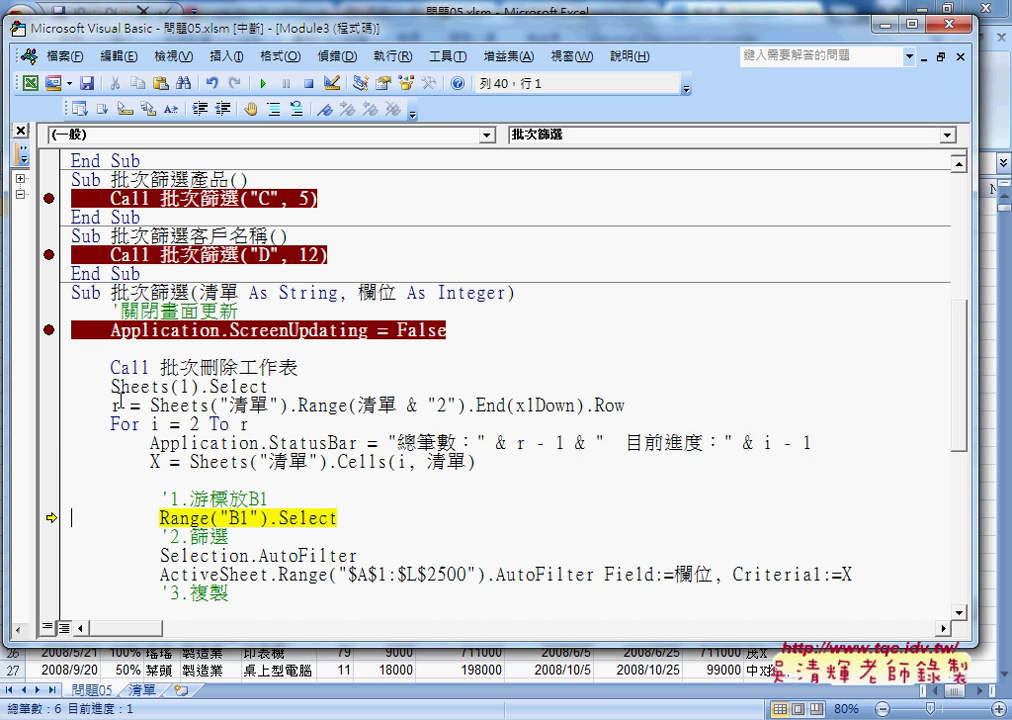
{"action": "key", "text": "F8"}
{"action": "key", "text": "F8"}
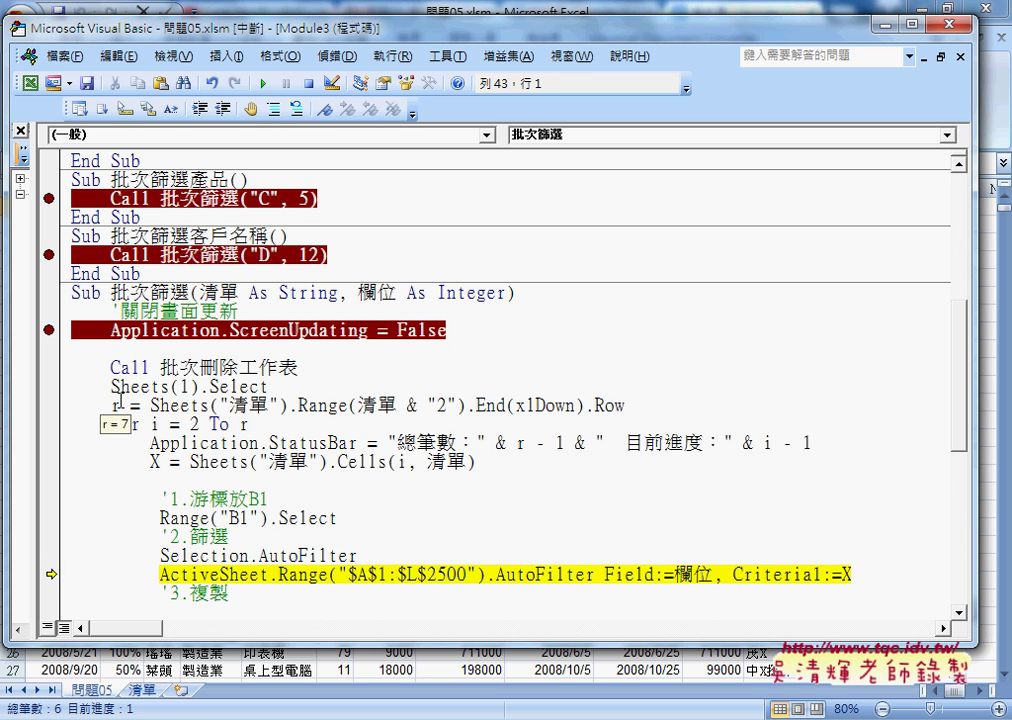
{"action": "left_click", "coordinate": [264, 84]}
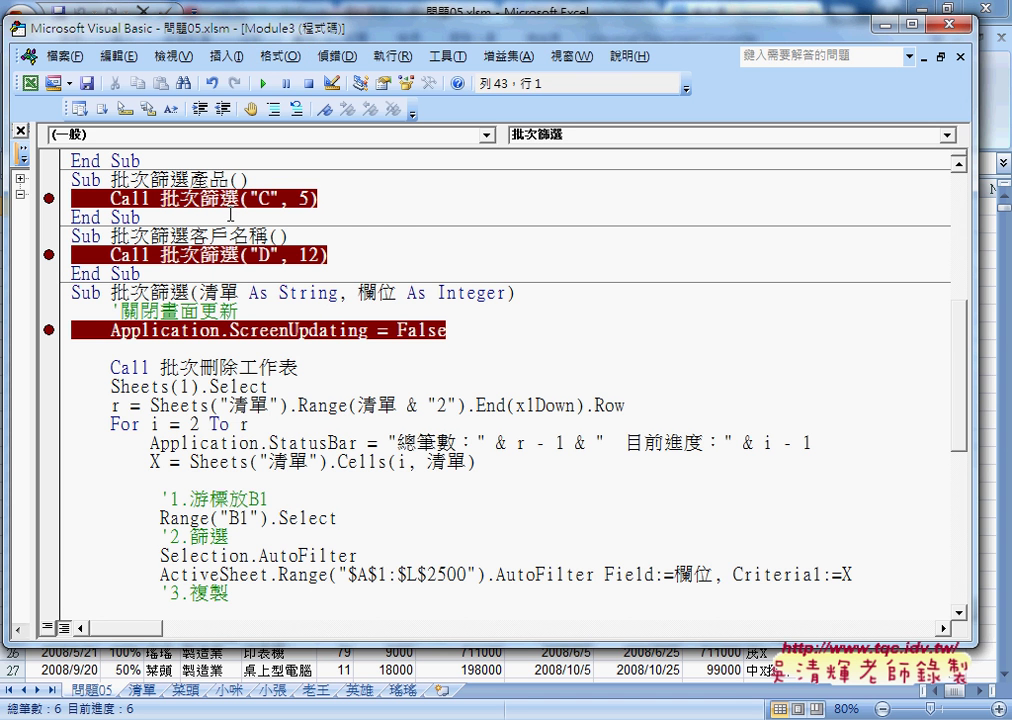
Step: Run the 批次篩選客戶名稱 macro, step once with F8, then continue it to completion
{"action": "key", "text": "alt+F11"}
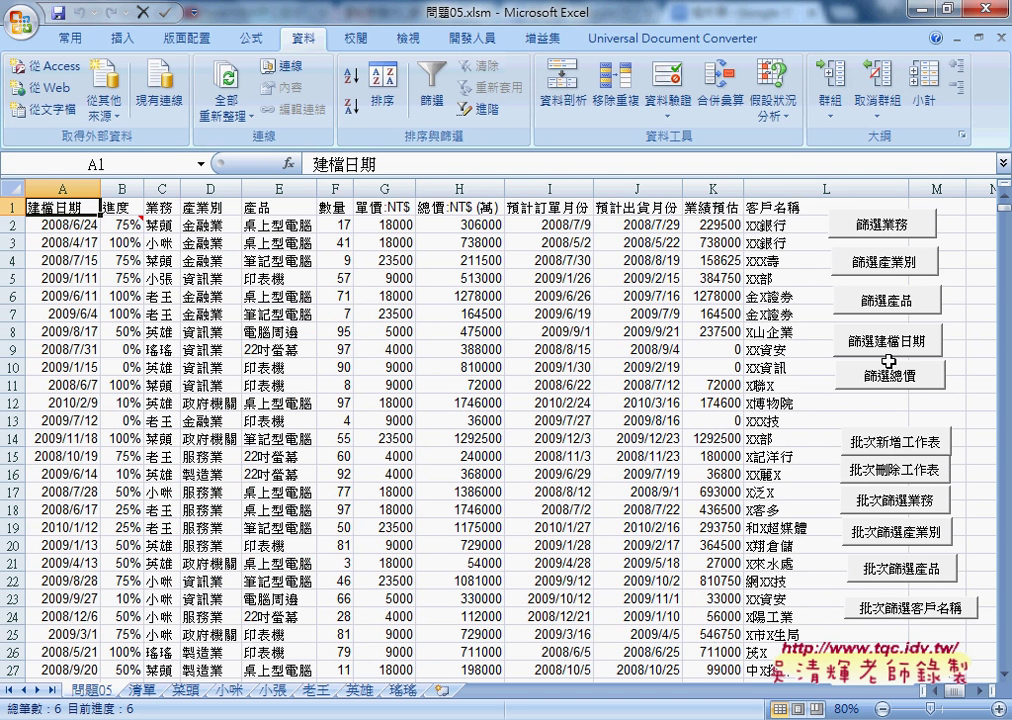
{"action": "left_click", "coordinate": [920, 607]}
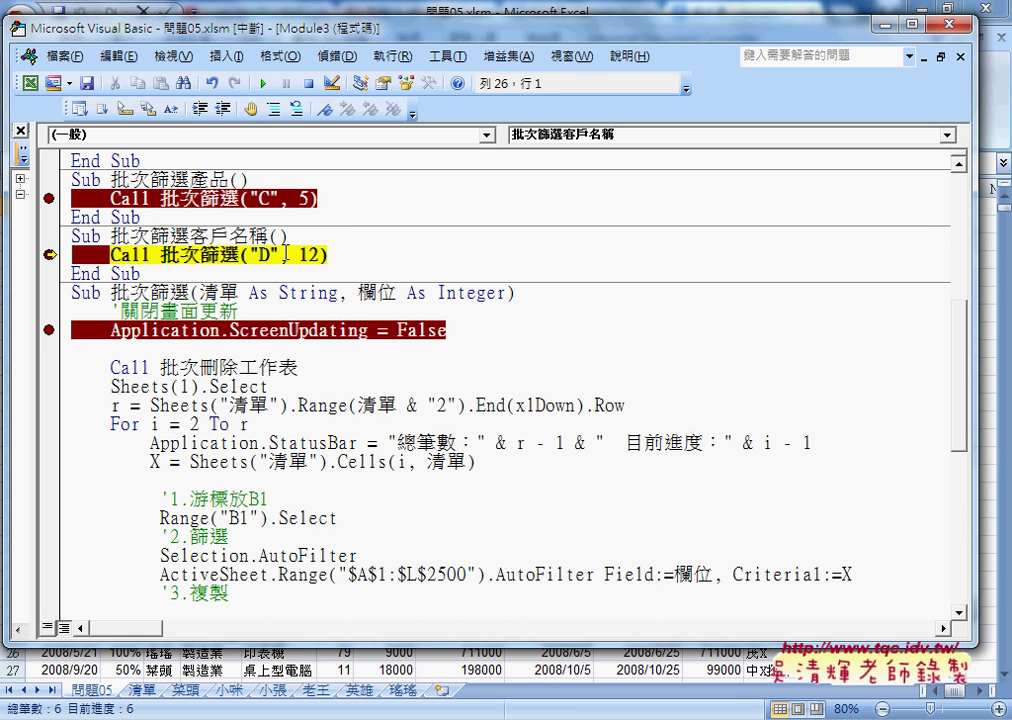
{"action": "key", "text": "F8"}
{"action": "key", "text": "F8"}
{"action": "key", "text": "F8"}
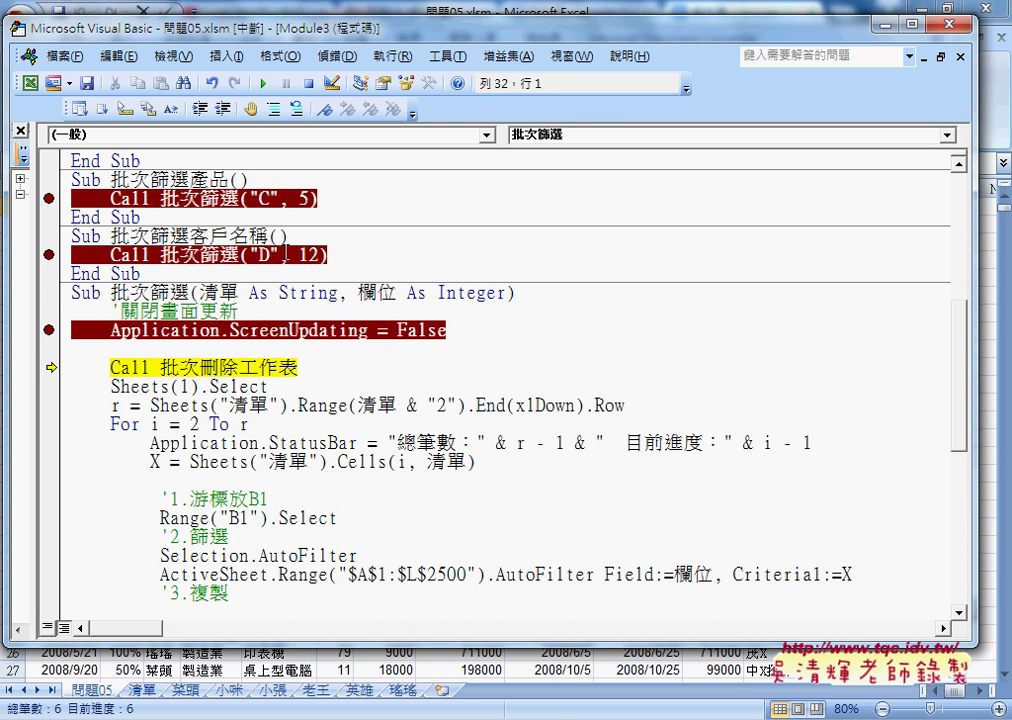
{"action": "left_click", "coordinate": [264, 83]}
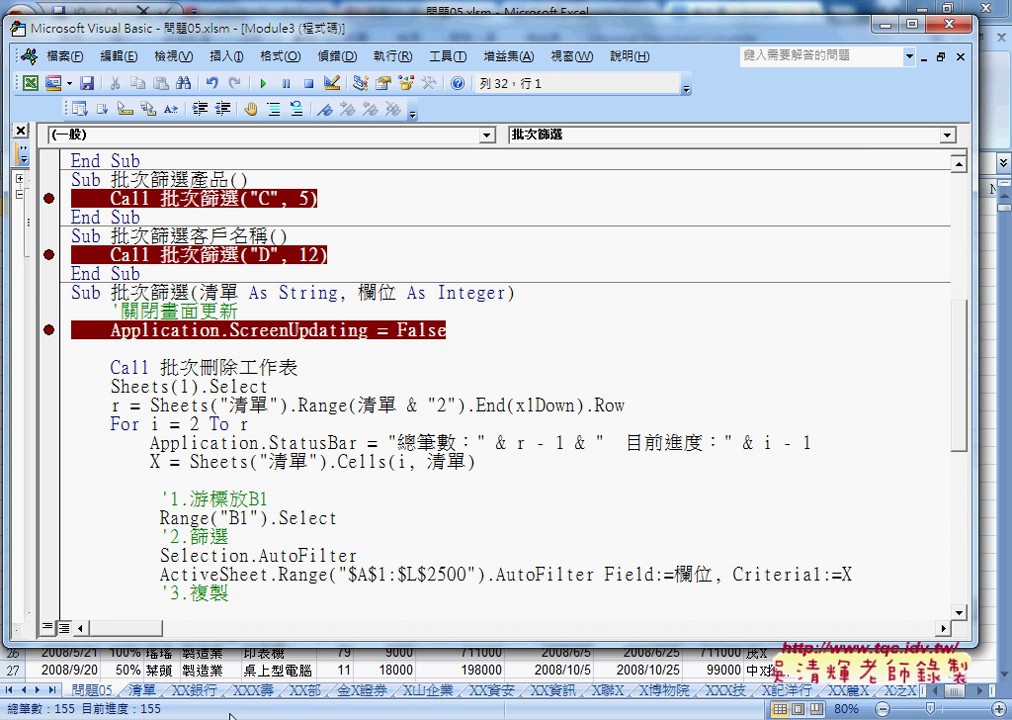
Step: Remove the breakpoints from the four Call lines and the ScreenUpdating line, then close the VBA editor
{"action": "left_click", "coordinate": [48, 330]}
{"action": "left_click", "coordinate": [48, 254]}
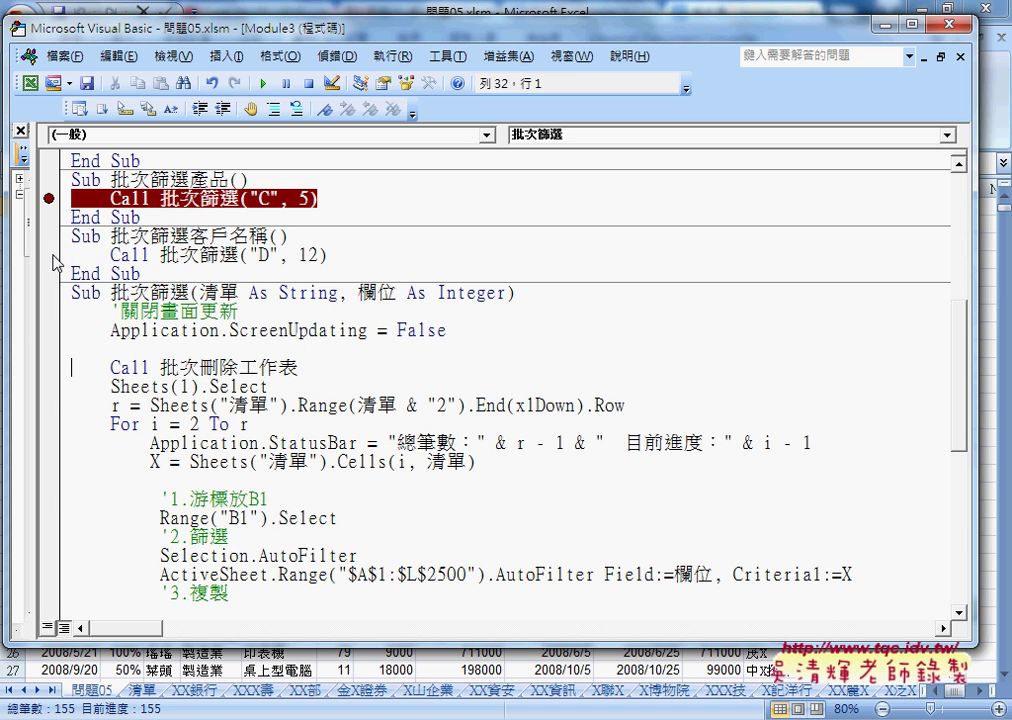
{"action": "left_click", "coordinate": [50, 198]}
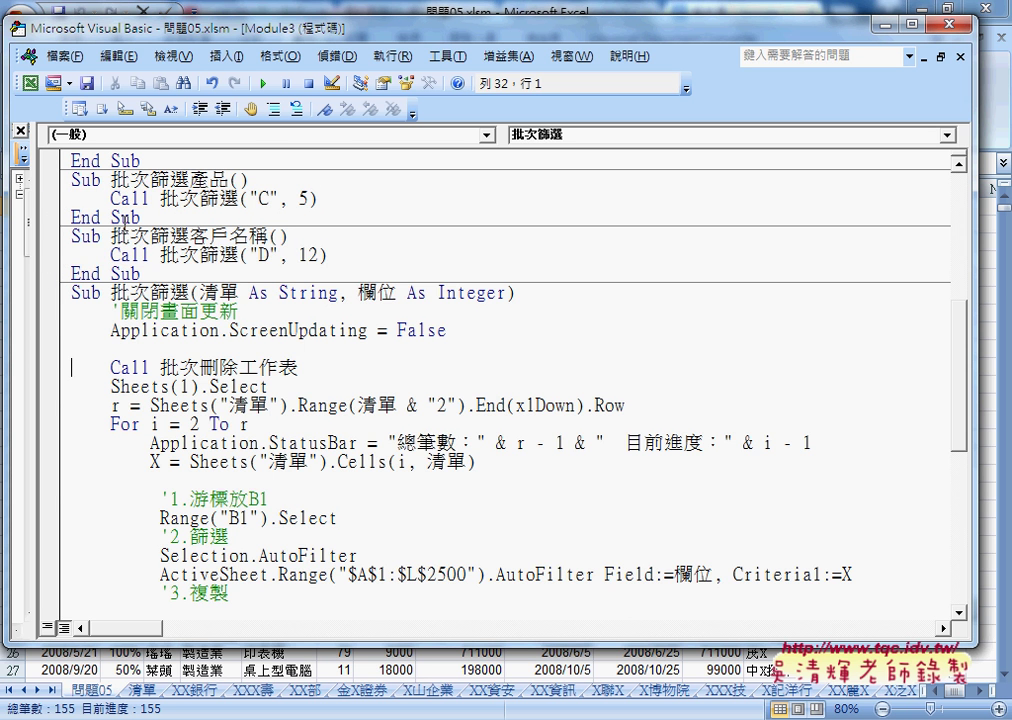
{"action": "scroll", "coordinate": [55, 205], "scroll_direction": "up", "scroll_amount": 2}
{"action": "left_click", "coordinate": [49, 256]}
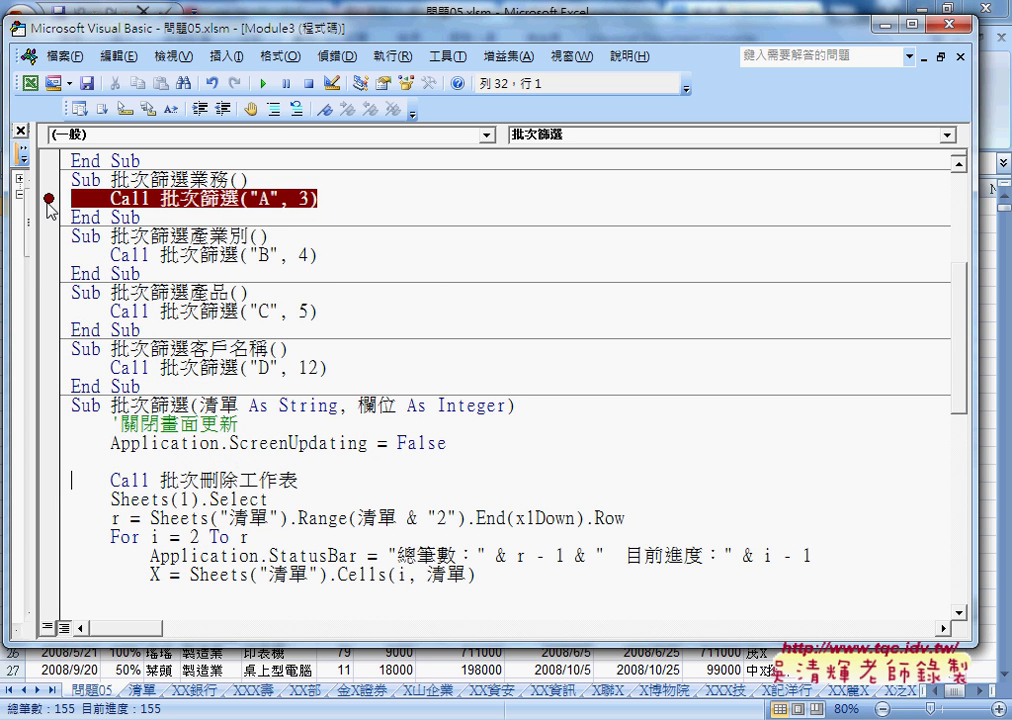
{"action": "left_click", "coordinate": [48, 198]}
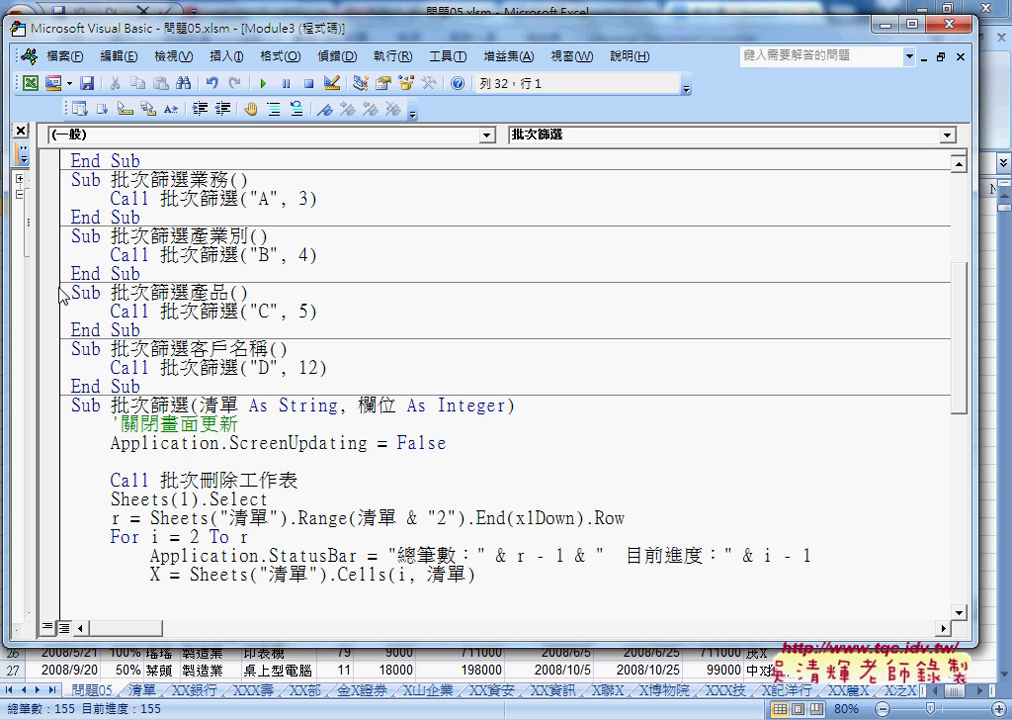
{"action": "left_click", "coordinate": [947, 24]}
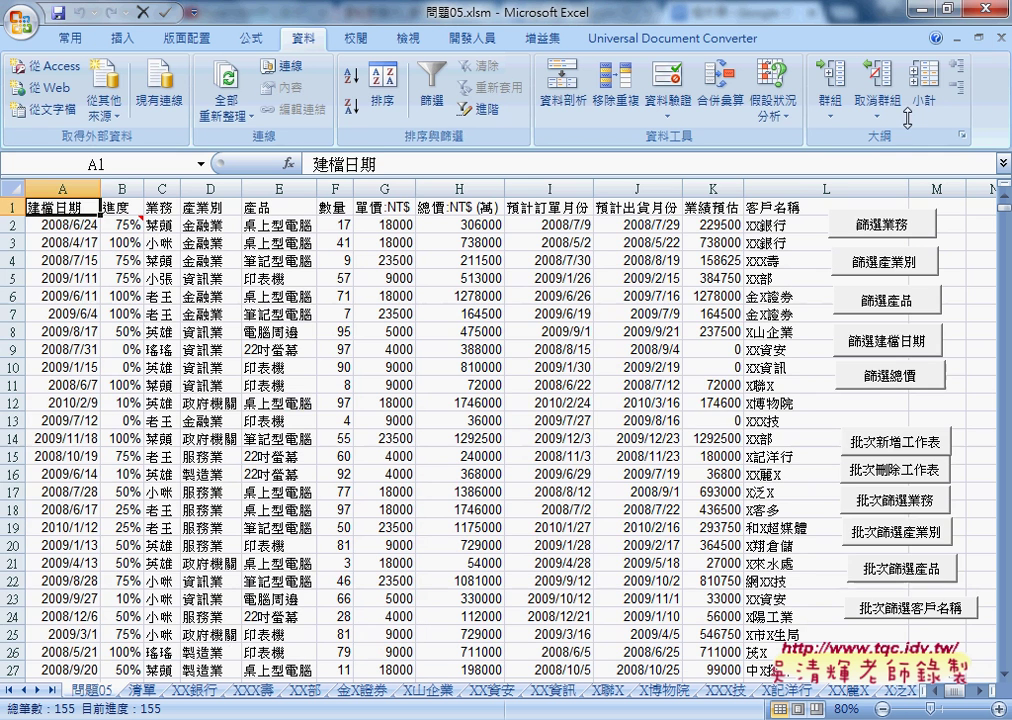
Step: Run the 批次篩選業務 batch filter on the data and return to the workbook's Developer commands
{"action": "left_click", "coordinate": [905, 503]}
{"action": "mouse_move", "coordinate": [392, 715]}
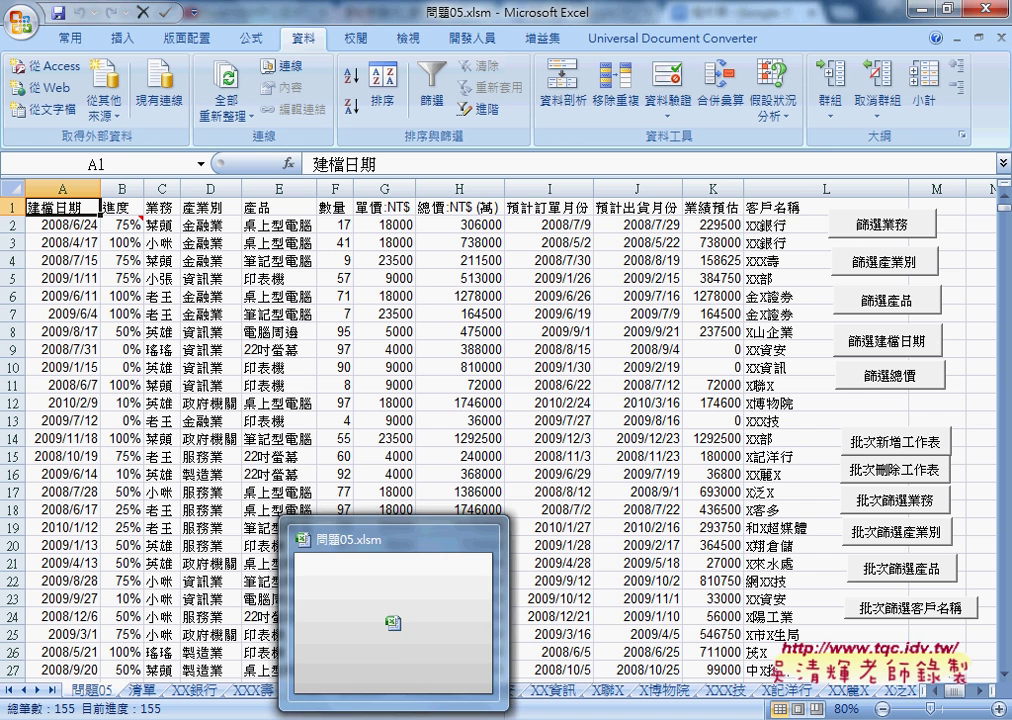
{"action": "left_click", "coordinate": [401, 662]}
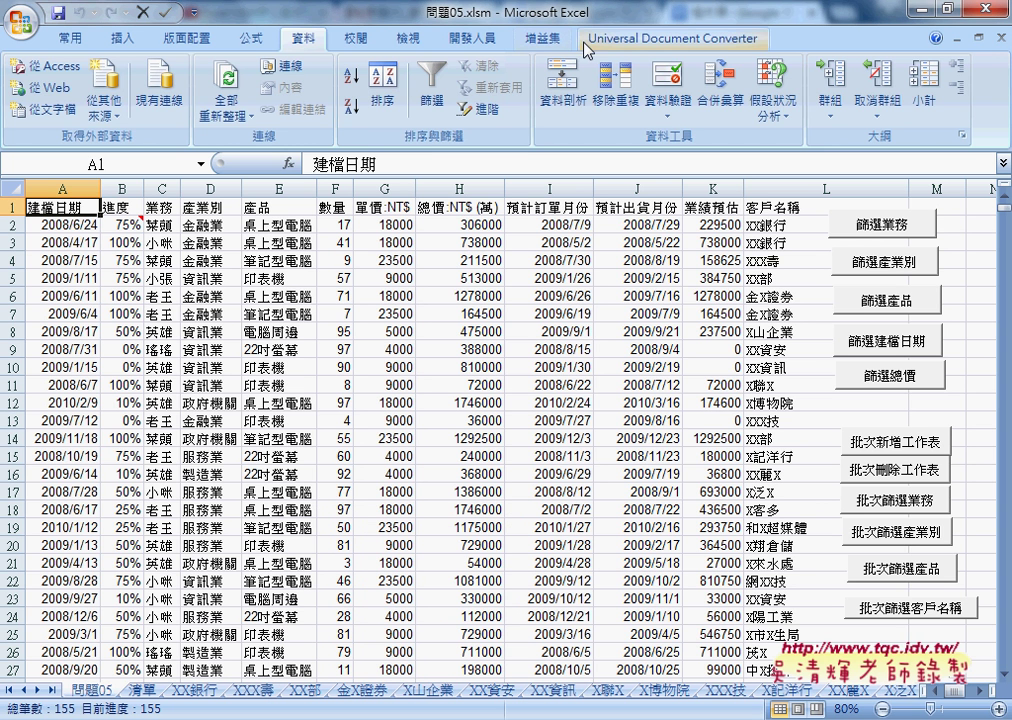
{"action": "left_click", "coordinate": [472, 38]}
Step: Open Module3's code and highlight the 批次篩選 sub's name, parameter list and 清單 parameter
{"action": "left_click", "coordinate": [35, 97]}
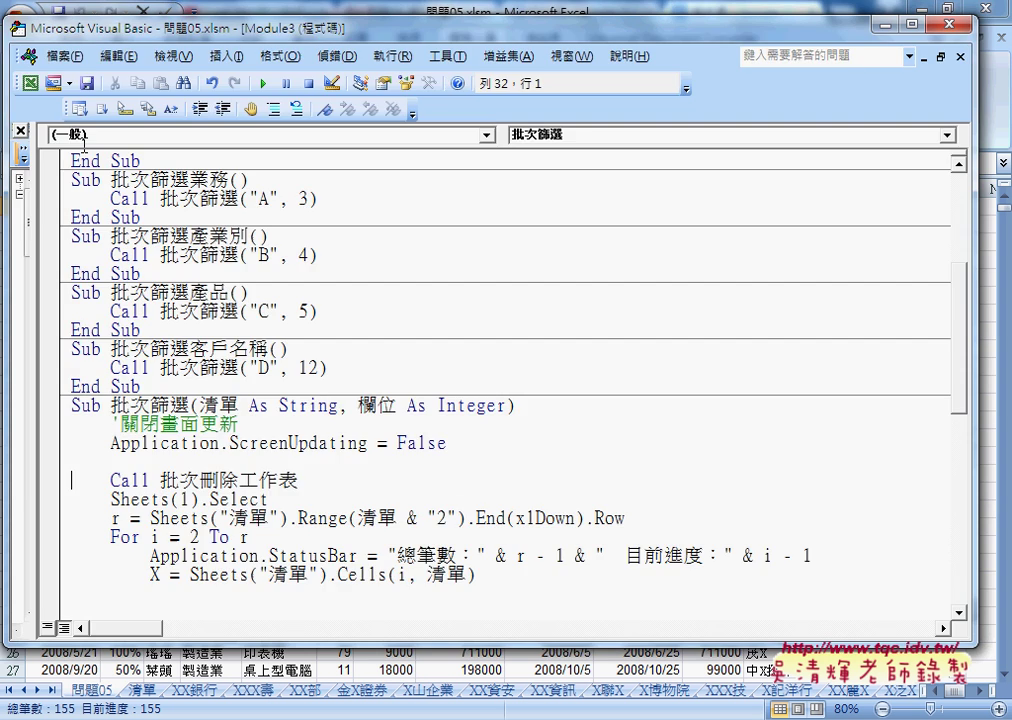
{"action": "scroll", "coordinate": [296, 330], "scroll_direction": "down", "scroll_amount": 1}
{"action": "scroll", "coordinate": [296, 323], "scroll_direction": "down", "scroll_amount": 2}
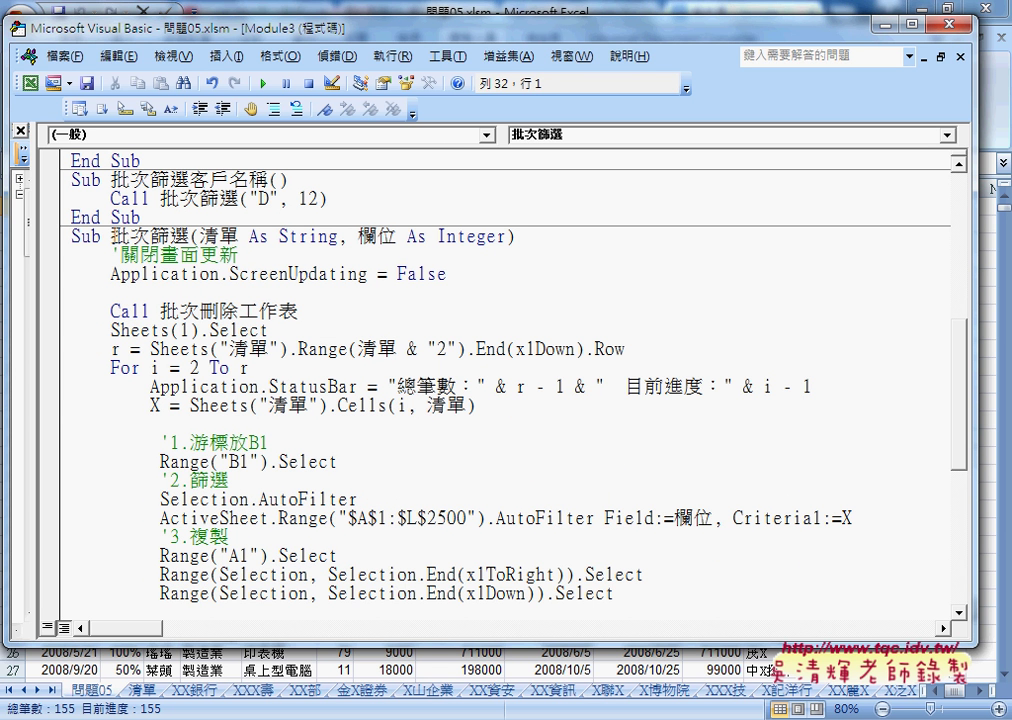
{"action": "double_click", "coordinate": [188, 237]}
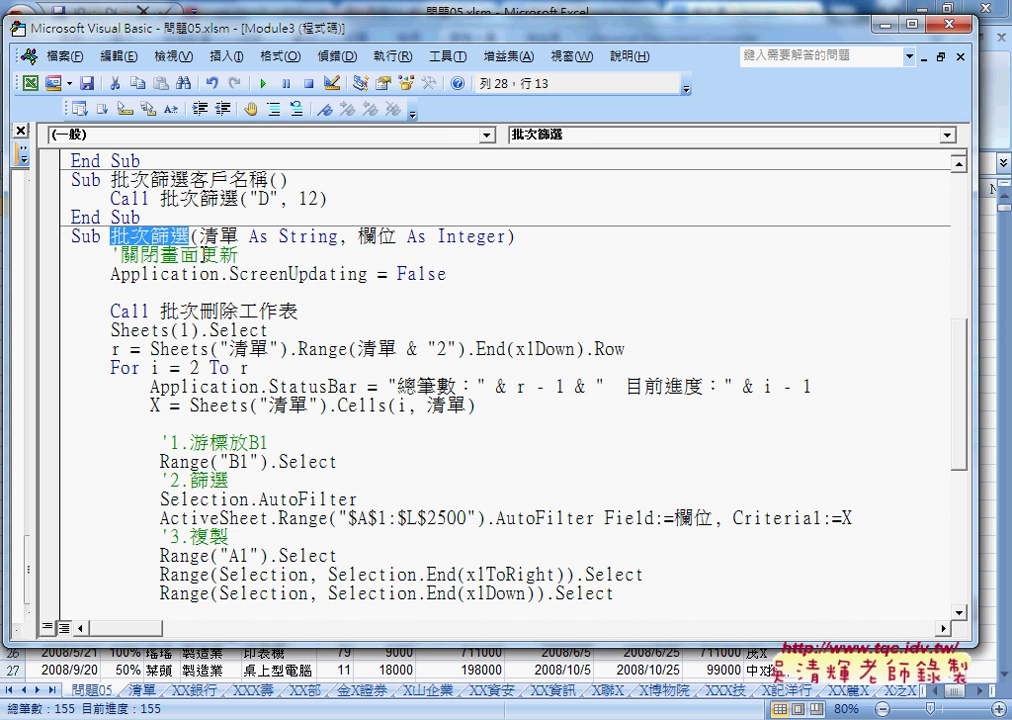
{"action": "left_click", "coordinate": [190, 237]}
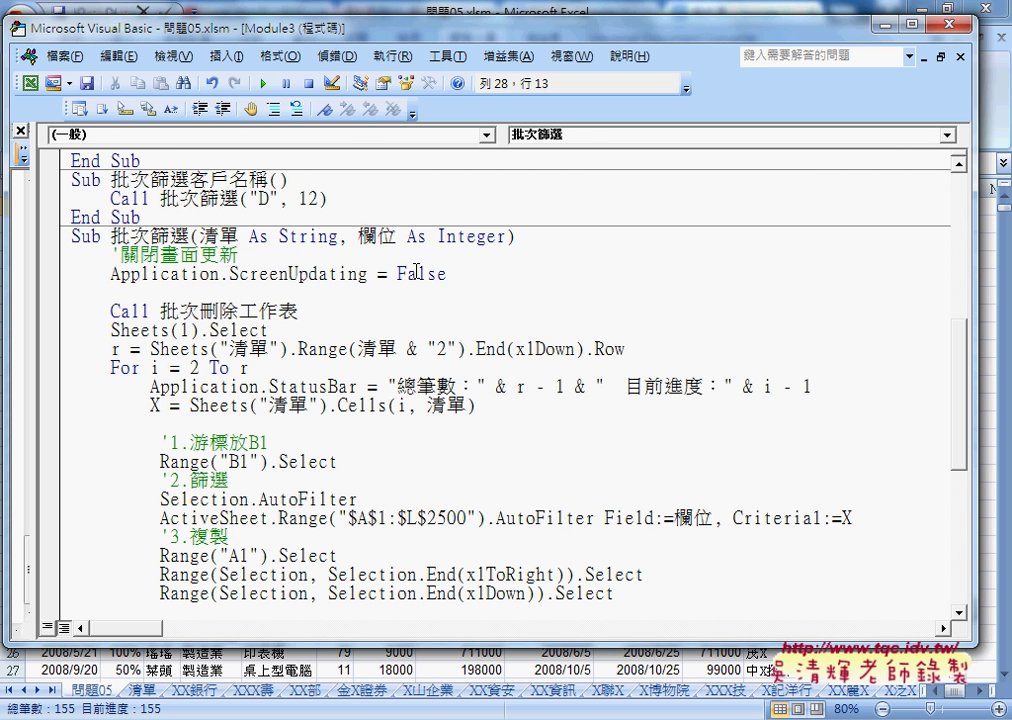
{"action": "left_click_drag", "start_coordinate": [199, 237], "coordinate": [509, 237]}
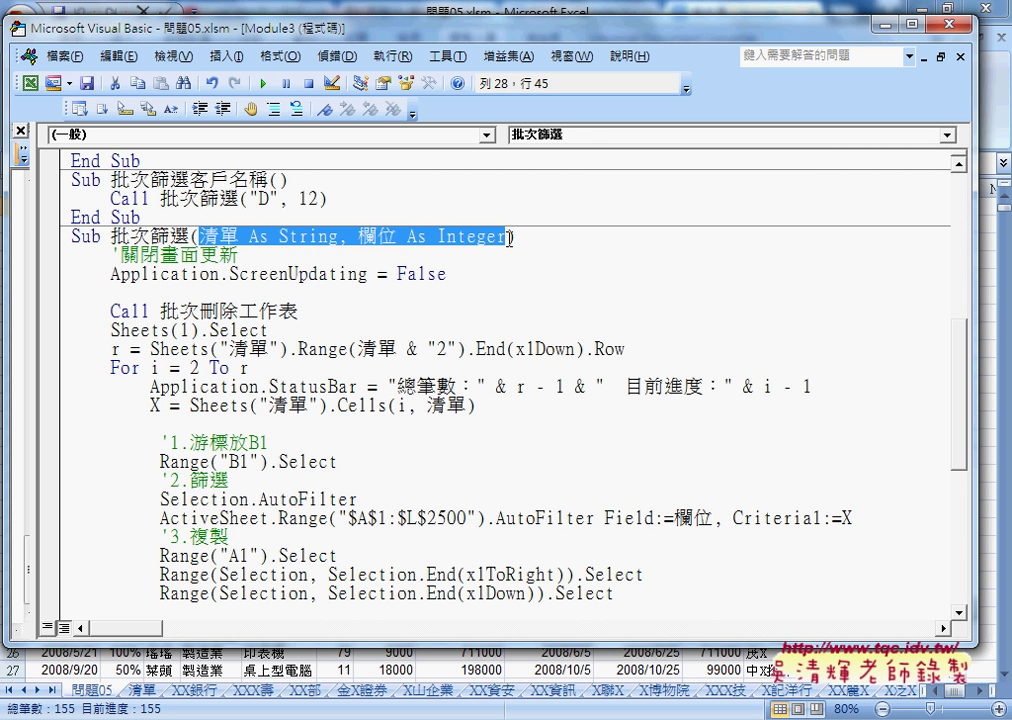
{"action": "left_click_drag", "start_coordinate": [199, 237], "coordinate": [240, 237]}
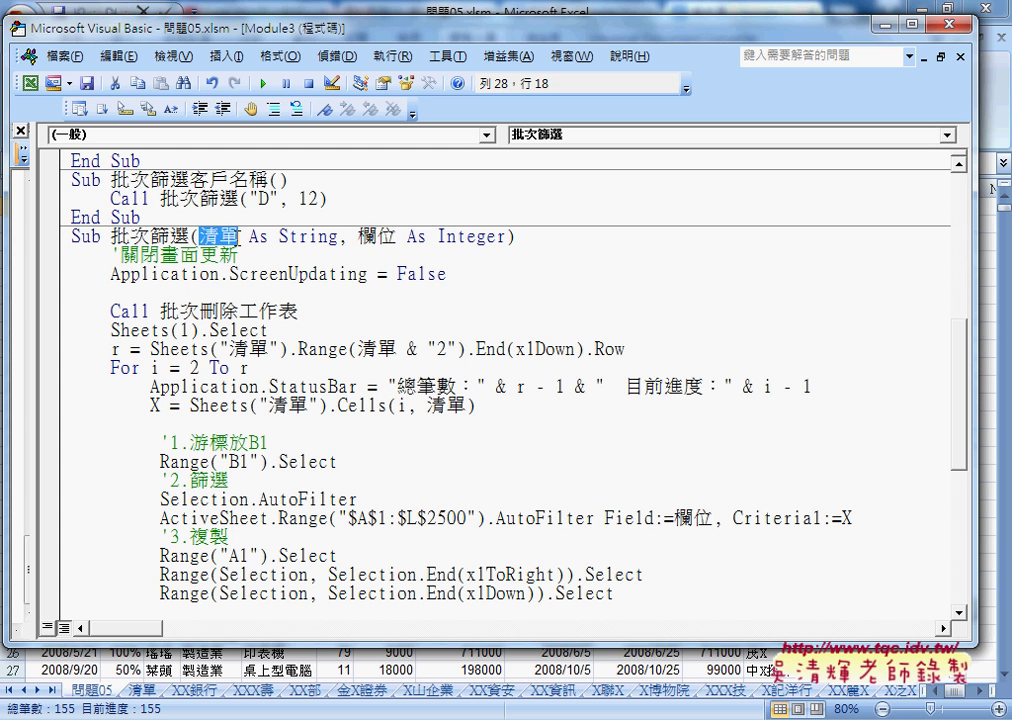
Step: Highlight where 清單 sets the start column and sheet reference, and where 欄位 is the filter field
{"action": "left_click", "coordinate": [362, 231]}
{"action": "key", "text": "ctrl+Left"}
{"action": "key", "text": "ctrl+Left"}
{"action": "key", "text": "ctrl+Left"}
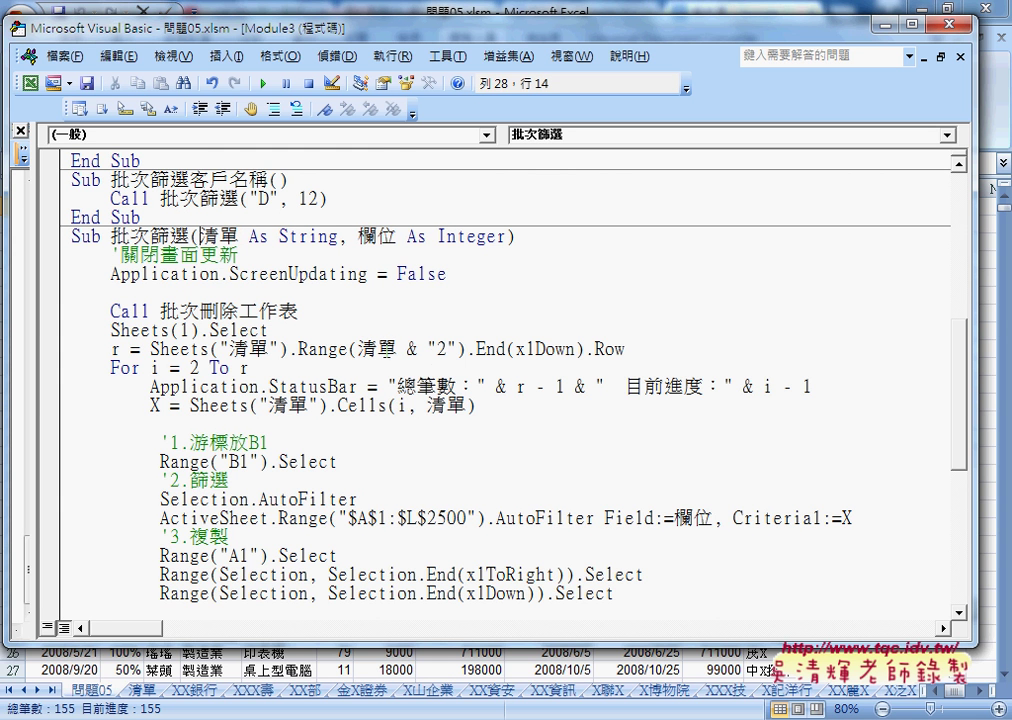
{"action": "left_click_drag", "start_coordinate": [357, 349], "coordinate": [417, 349]}
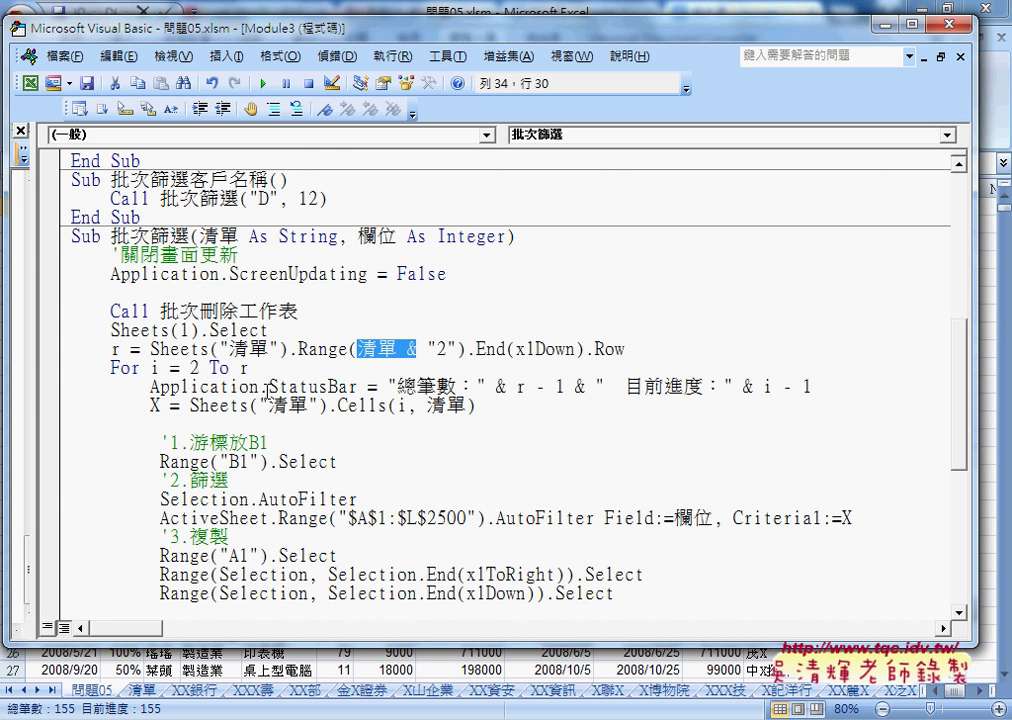
{"action": "left_click_drag", "start_coordinate": [318, 405], "coordinate": [268, 405]}
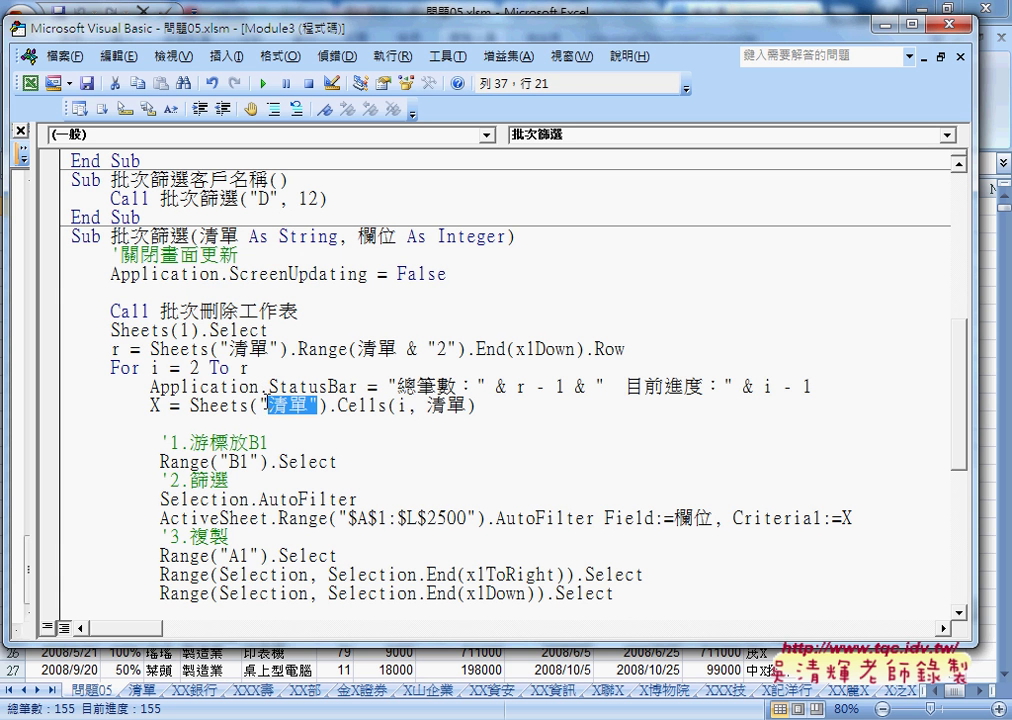
{"action": "double_click", "coordinate": [692, 518]}
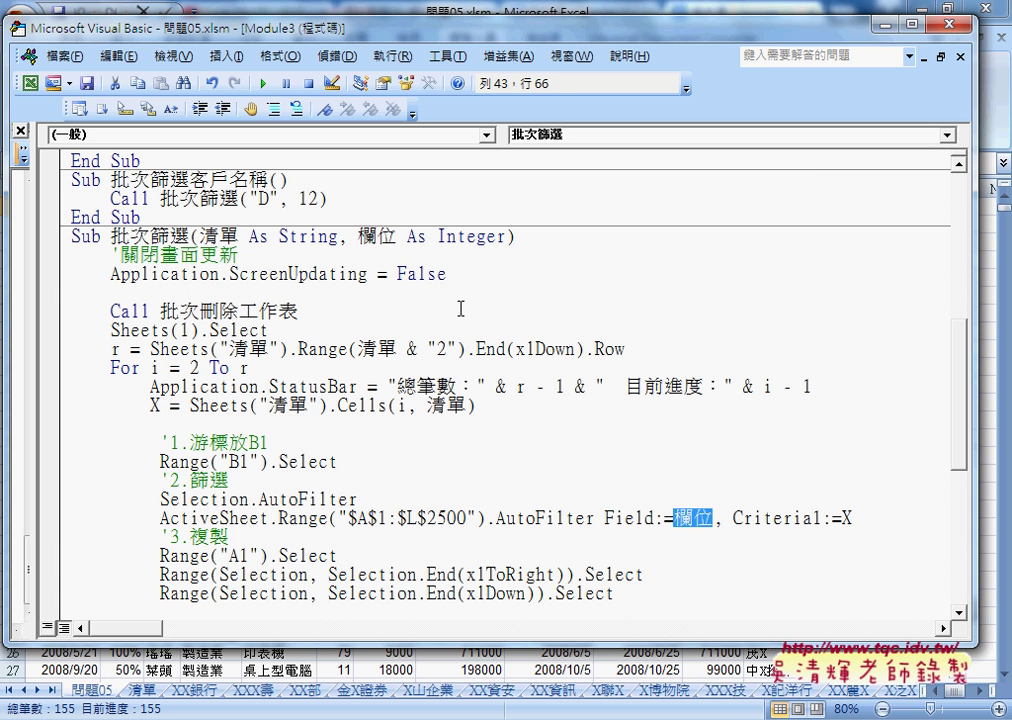
Step: Go back up to the 業務 and 產品 wrapper calls, then switch to the 程式碼 notes
{"action": "scroll", "coordinate": [395, 442], "scroll_direction": "up", "scroll_amount": 2}
{"action": "scroll", "coordinate": [395, 442], "scroll_direction": "up", "scroll_amount": 1}
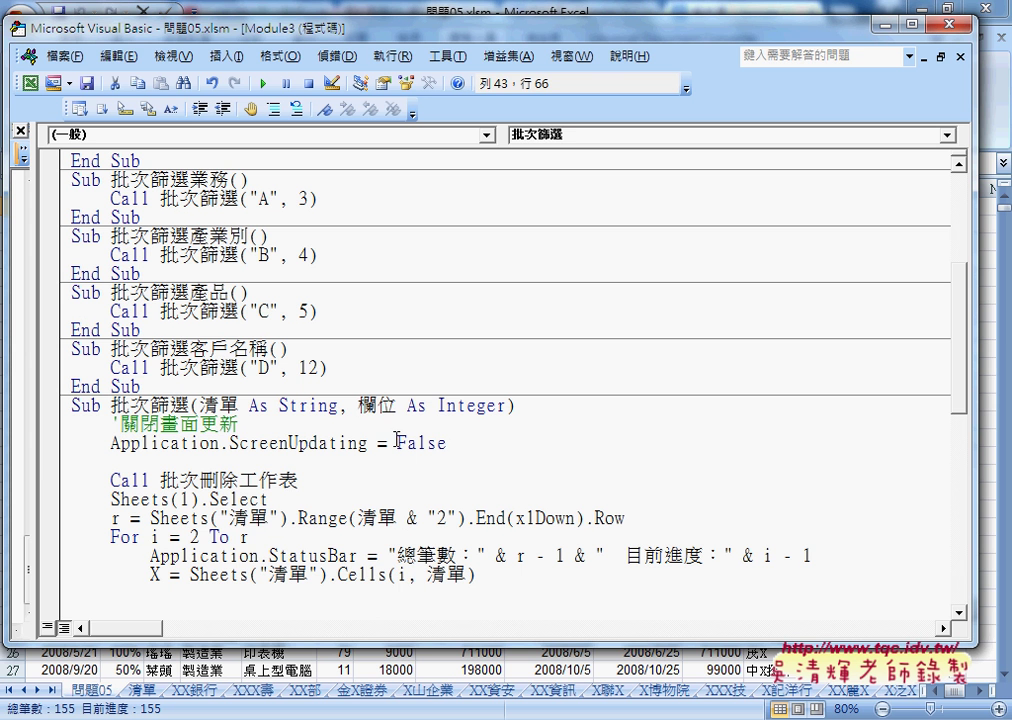
{"action": "left_click", "coordinate": [190, 180]}
{"action": "key", "text": "Down"}
{"action": "key", "text": "Down"}
{"action": "key", "text": "Down"}
{"action": "key", "text": "Down"}
{"action": "key", "text": "Down"}
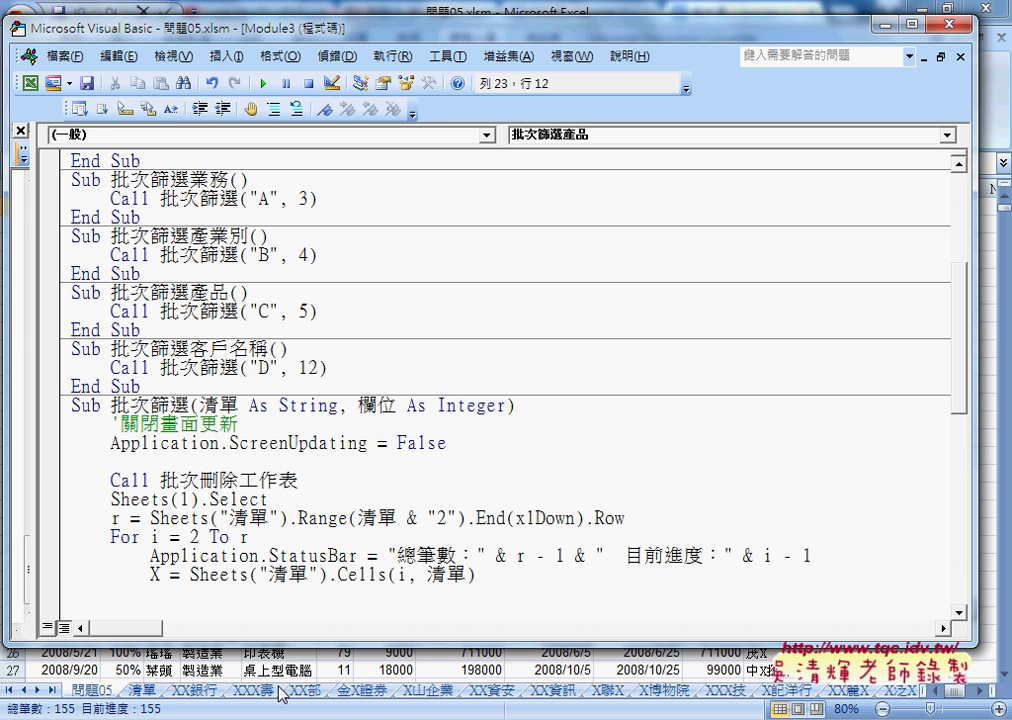
{"action": "left_click", "coordinate": [373, 585]}
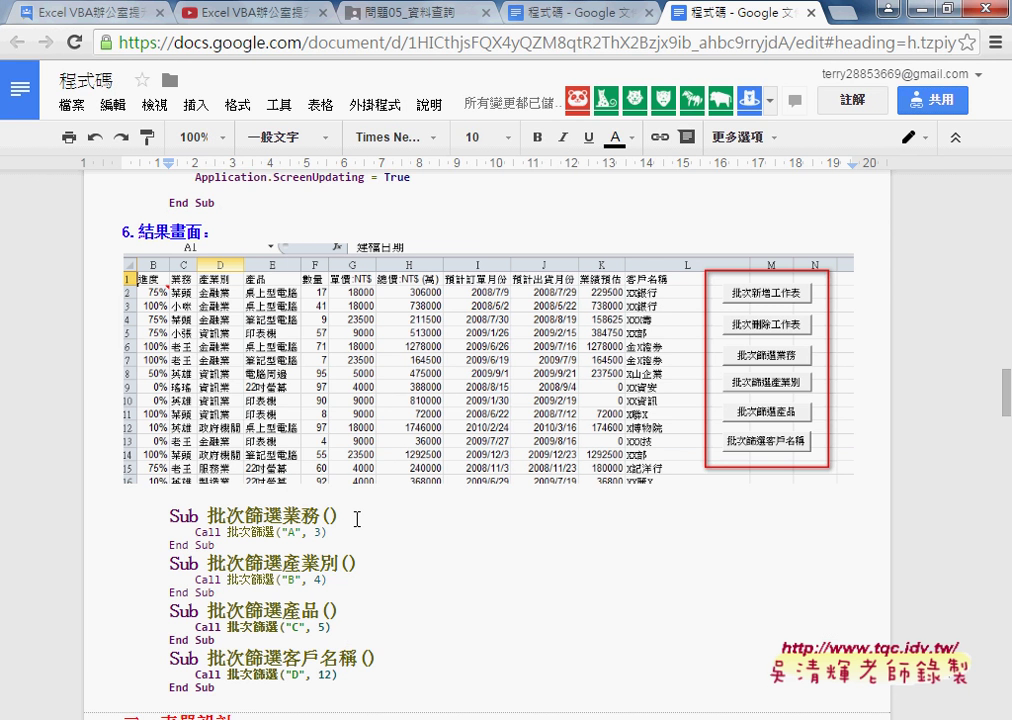
{"action": "double_click", "coordinate": [180, 417]}
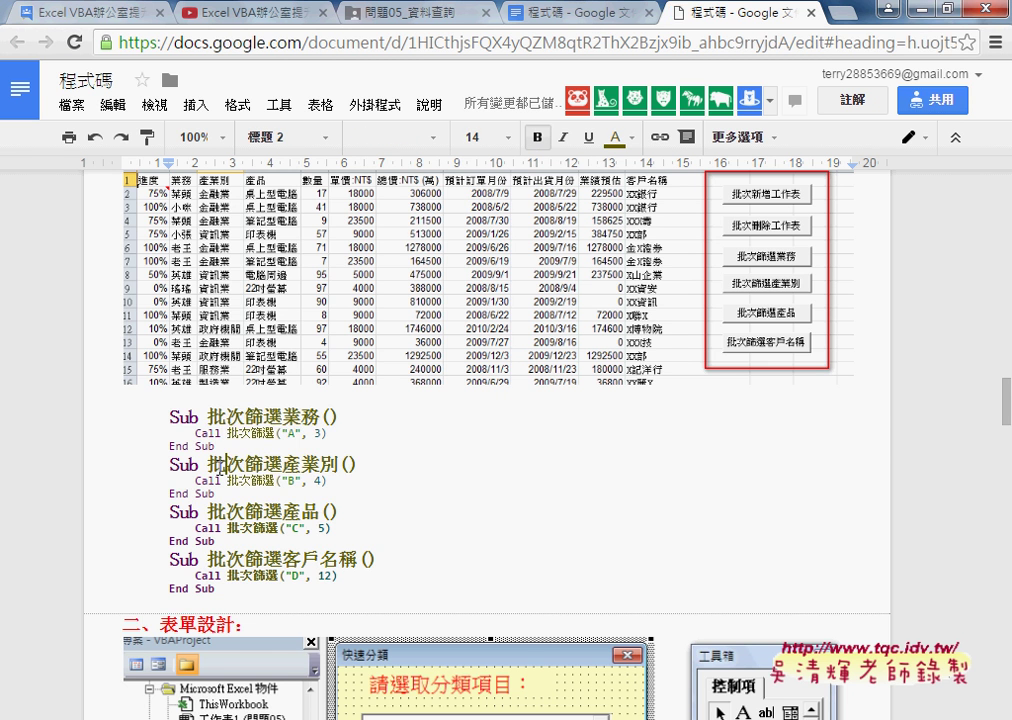
{"action": "left_click_drag", "start_coordinate": [246, 432], "coordinate": [250, 588]}
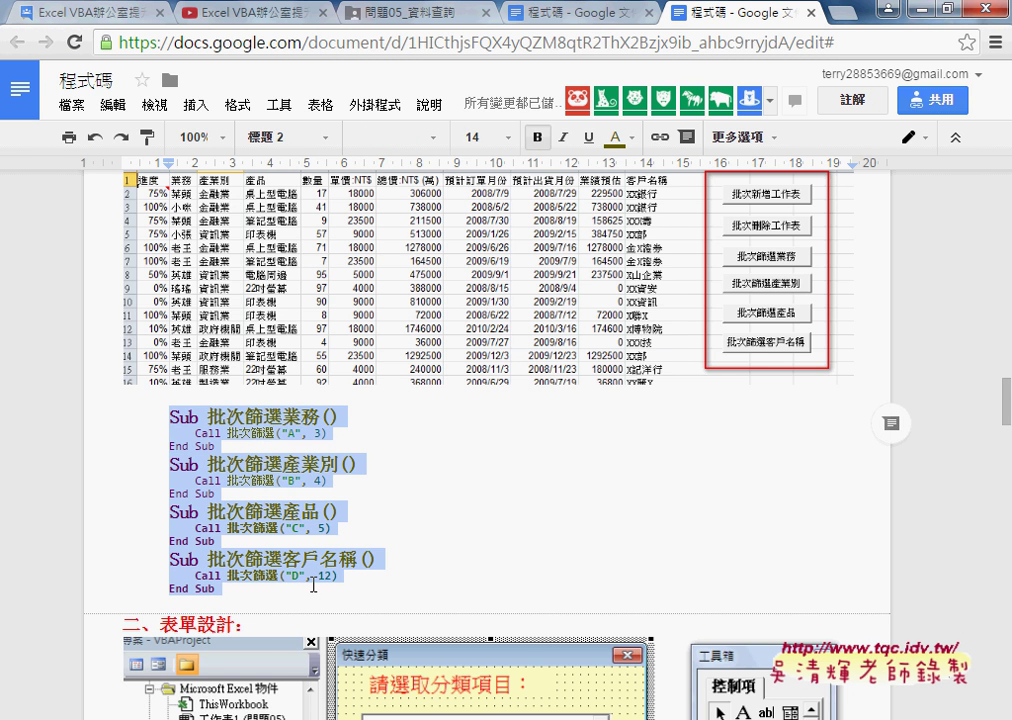
{"action": "scroll", "coordinate": [311, 540], "scroll_direction": "up", "scroll_amount": 3}
{"action": "scroll", "coordinate": [311, 540], "scroll_direction": "up", "scroll_amount": 2}
{"action": "scroll", "coordinate": [311, 540], "scroll_direction": "up", "scroll_amount": 3}
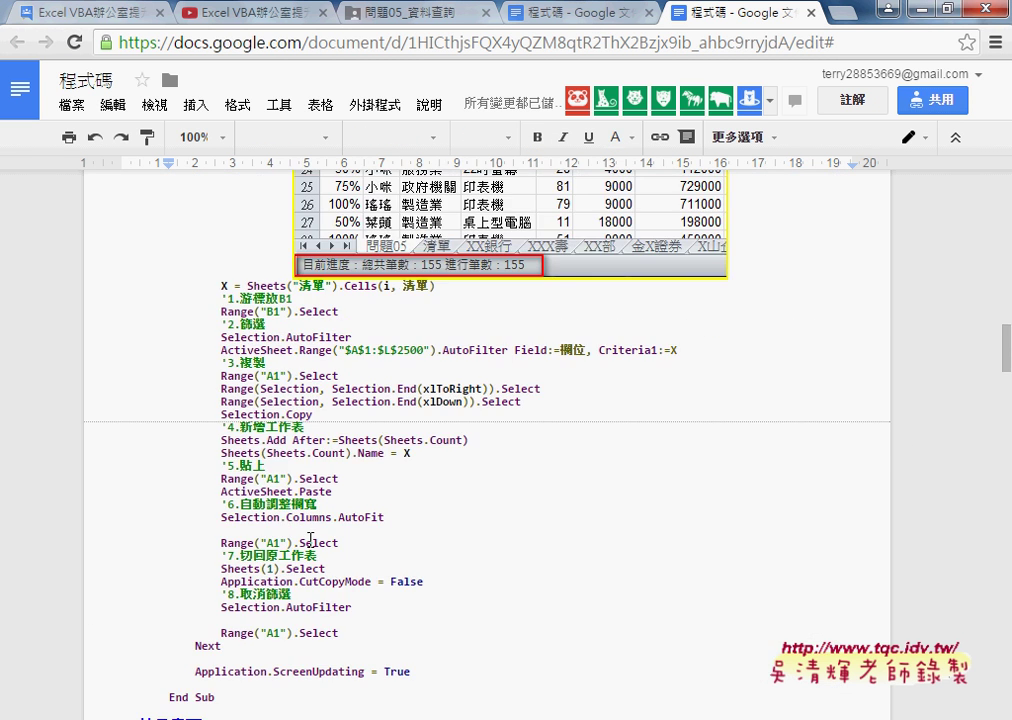
{"action": "scroll", "coordinate": [311, 540], "scroll_direction": "up", "scroll_amount": 3}
{"action": "scroll", "coordinate": [311, 540], "scroll_direction": "up", "scroll_amount": 1}
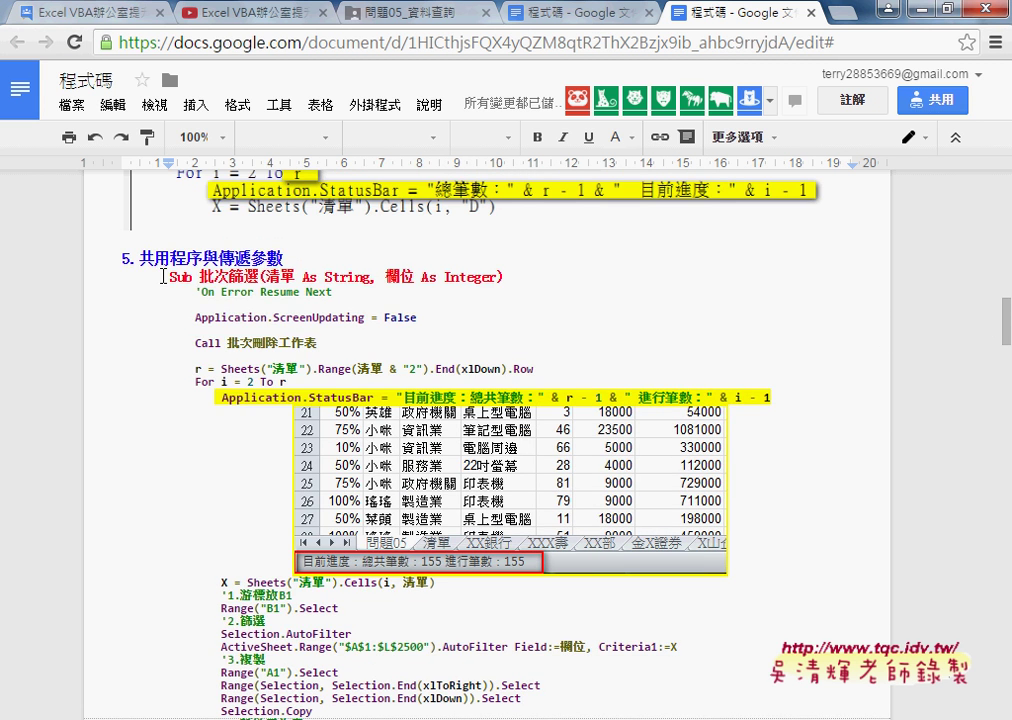
{"action": "mouse_move", "coordinate": [167, 278]}
{"action": "left_mouse_down"}
{"action": "mouse_move", "coordinate": [255, 381]}
{"action": "mouse_move", "coordinate": [300, 708]}
{"action": "left_mouse_up"}
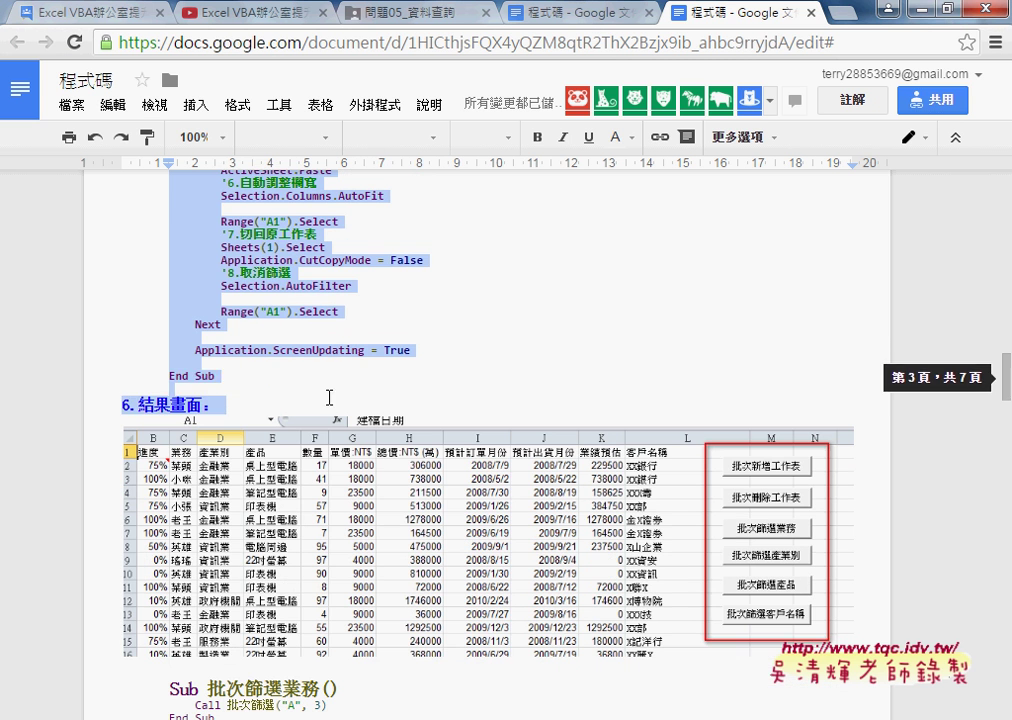
{"action": "mouse_move", "coordinate": [300, 708]}
{"action": "left_mouse_down"}
{"action": "mouse_move", "coordinate": [328, 369]}
{"action": "mouse_move", "coordinate": [341, 374]}
{"action": "left_mouse_up"}
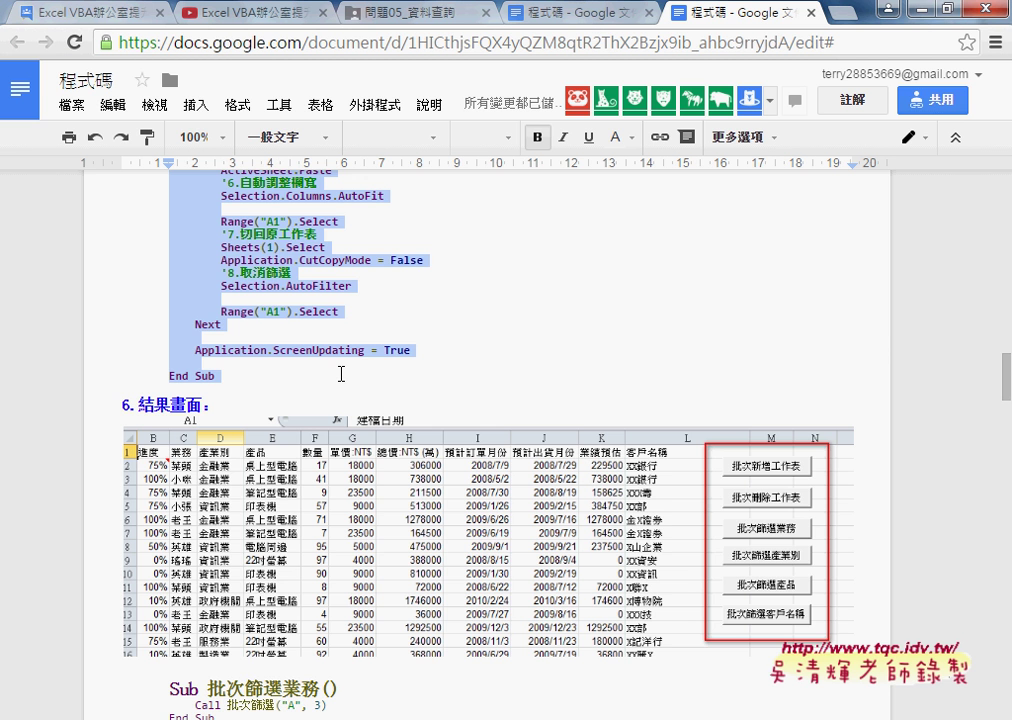
{"action": "scroll", "coordinate": [341, 374], "scroll_direction": "up", "scroll_amount": 5}
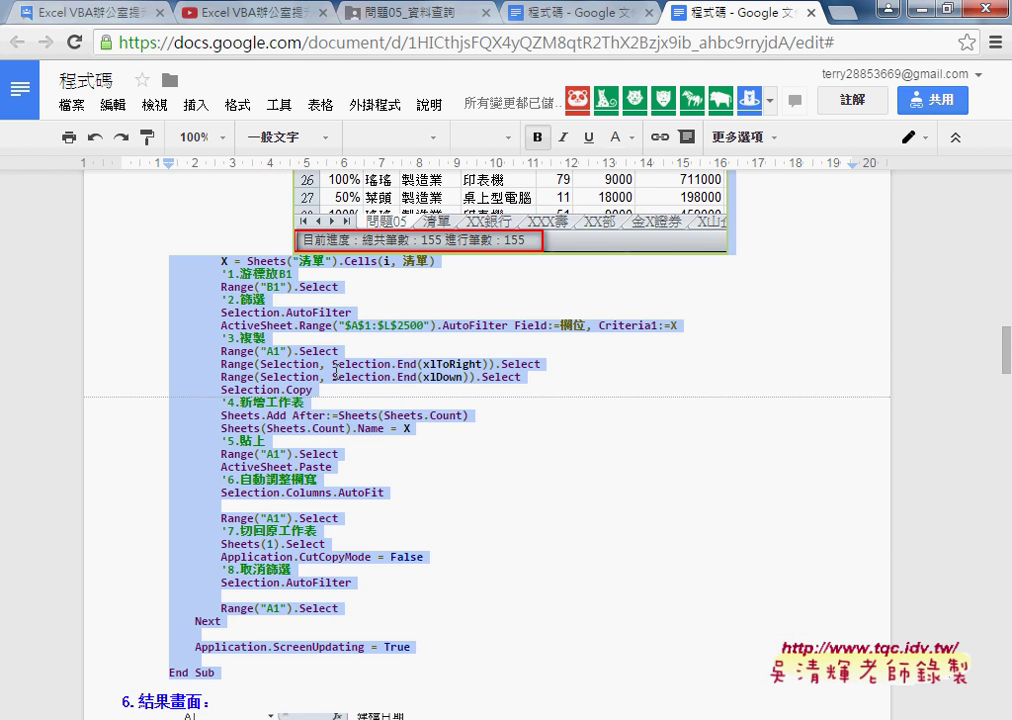
{"action": "scroll", "coordinate": [339, 372], "scroll_direction": "up", "scroll_amount": 5}
{"action": "scroll", "coordinate": [337, 371], "scroll_direction": "up", "scroll_amount": 2}
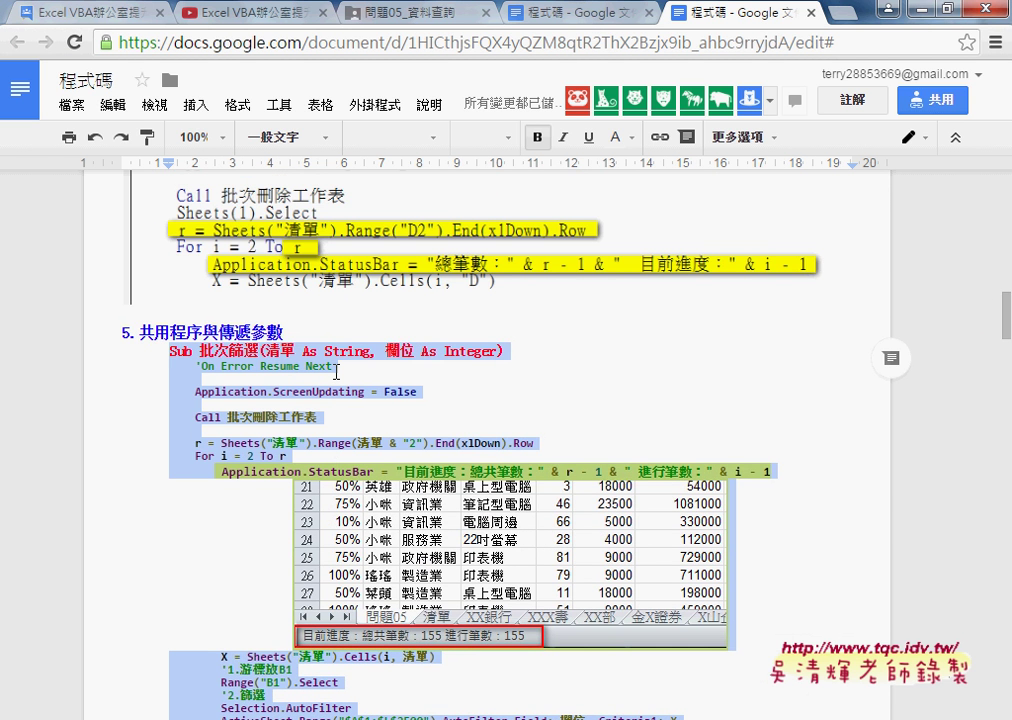